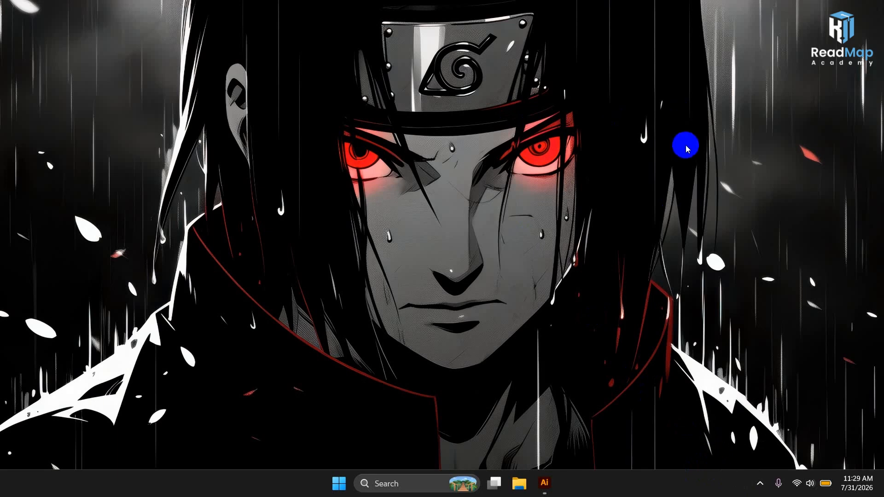
# - Switch to Illustrator and examine the finished glass-effect bento grid artwork, including how its panels are grouped
pyautogui.click(543, 484)
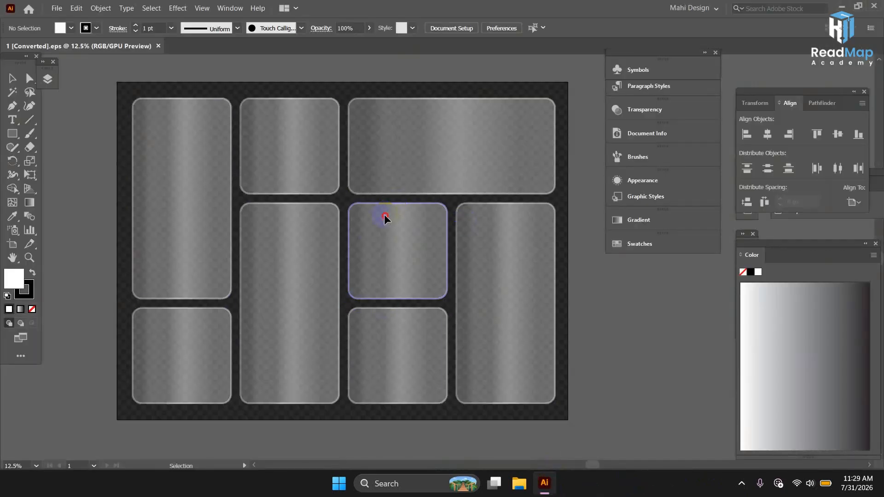
pyautogui.click(387, 228)
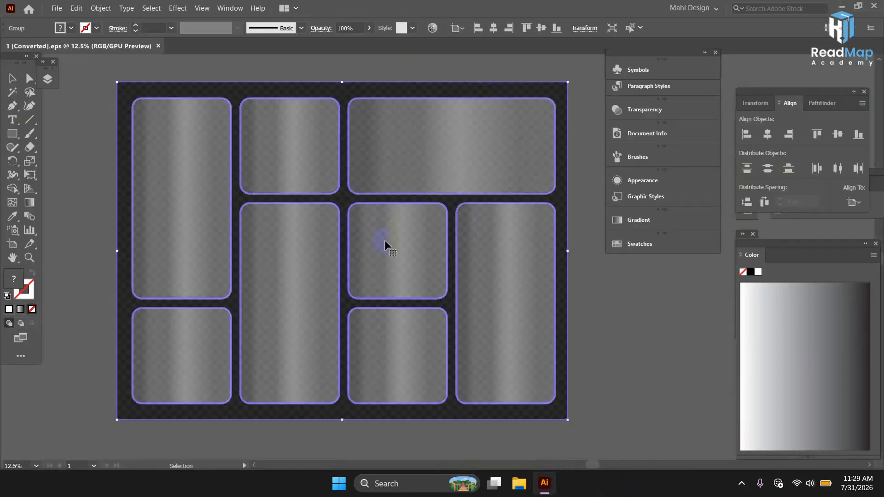
pyautogui.click(115, 155)
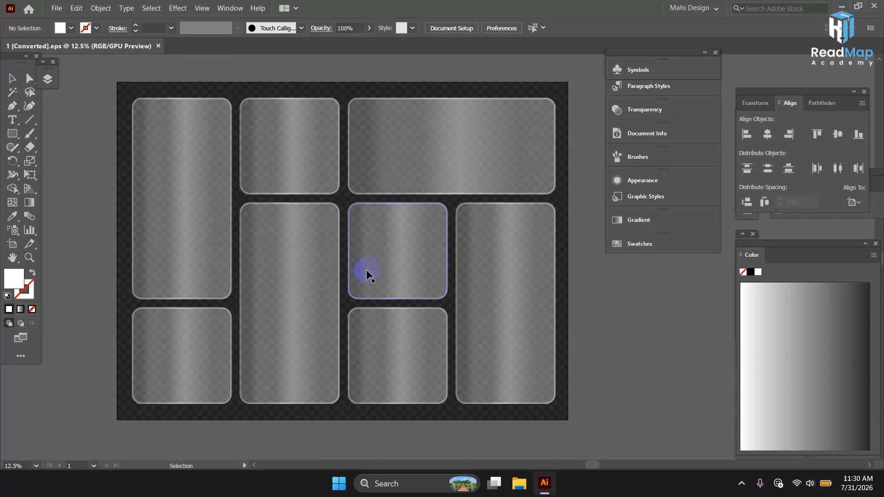
pyautogui.click(840, 6)
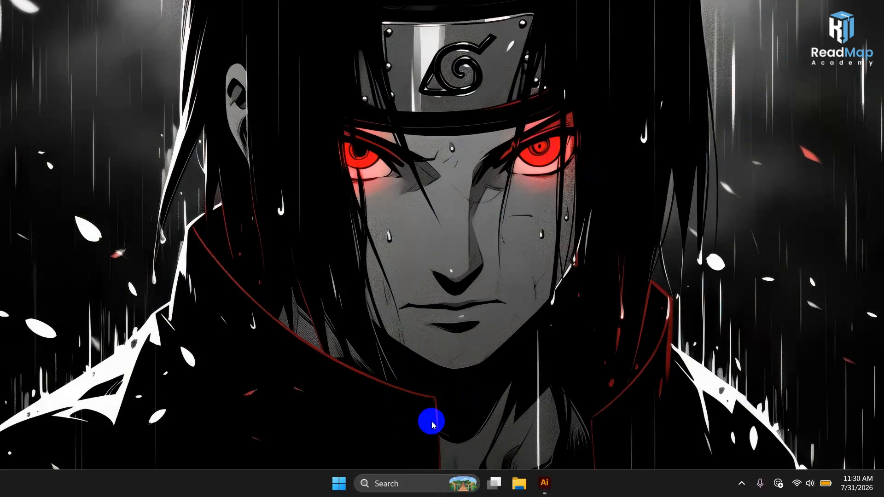
# - Launch Google Chrome and open a browser window with one of the saved user profiles
pyautogui.click(419, 483)
pyautogui.click(575, 269)
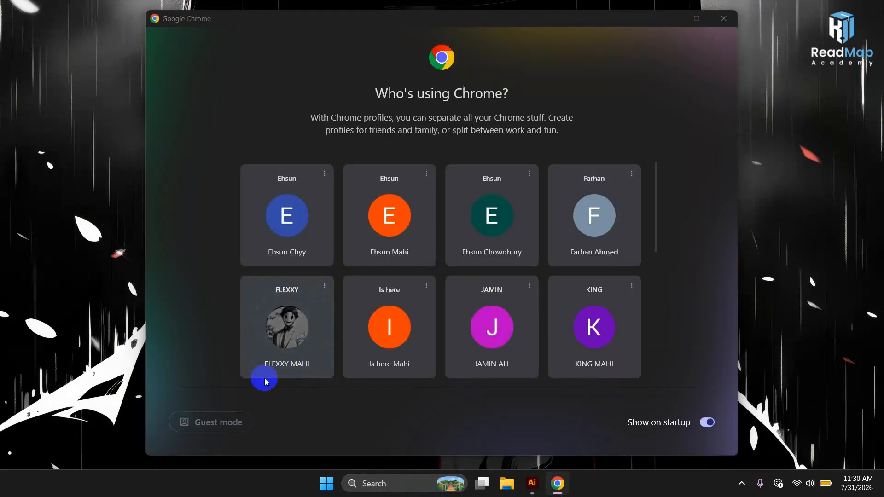
pyautogui.click(265, 378)
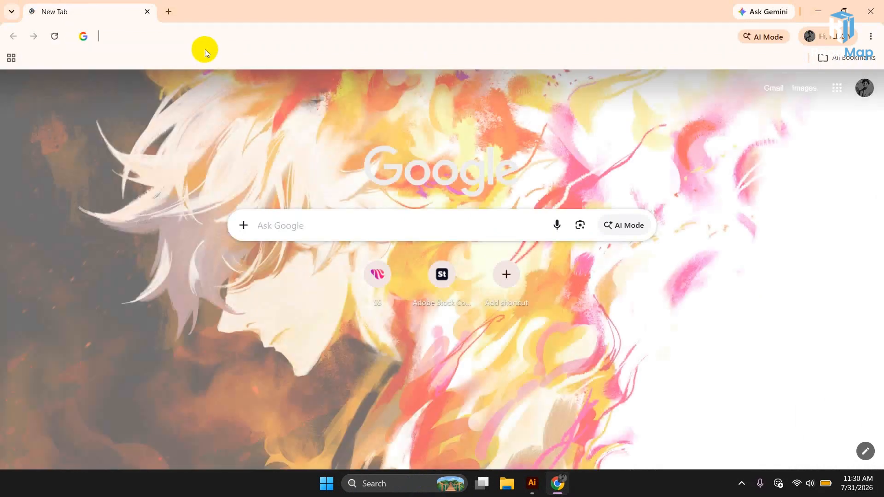
# - Load the CSVNest website at csvnest.com
pyautogui.click(206, 49)
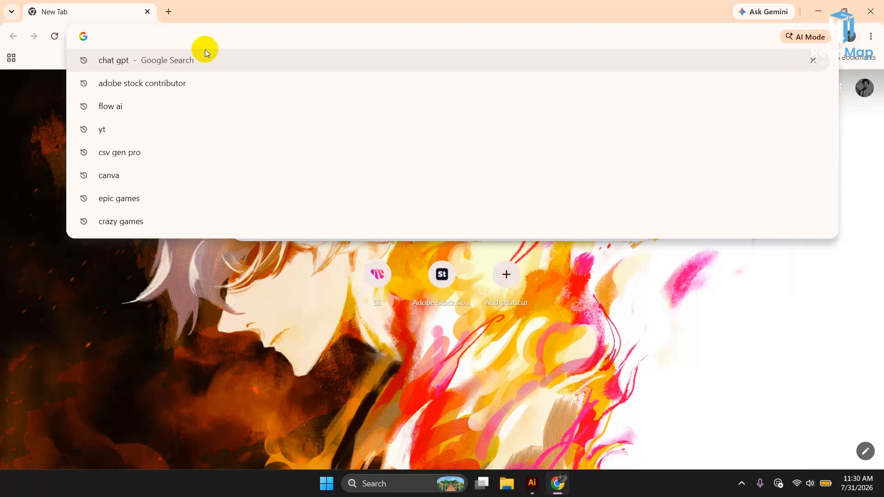
pyautogui.write('csvne')
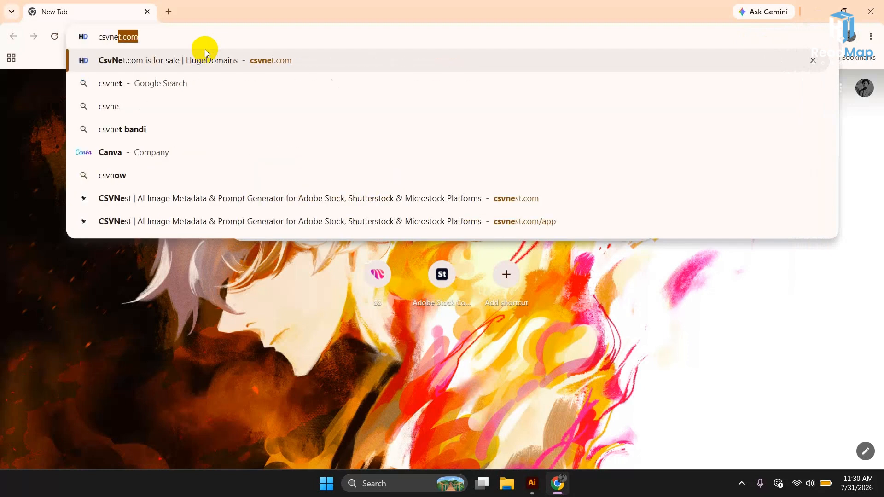
pyautogui.write('st')
pyautogui.press('Return')
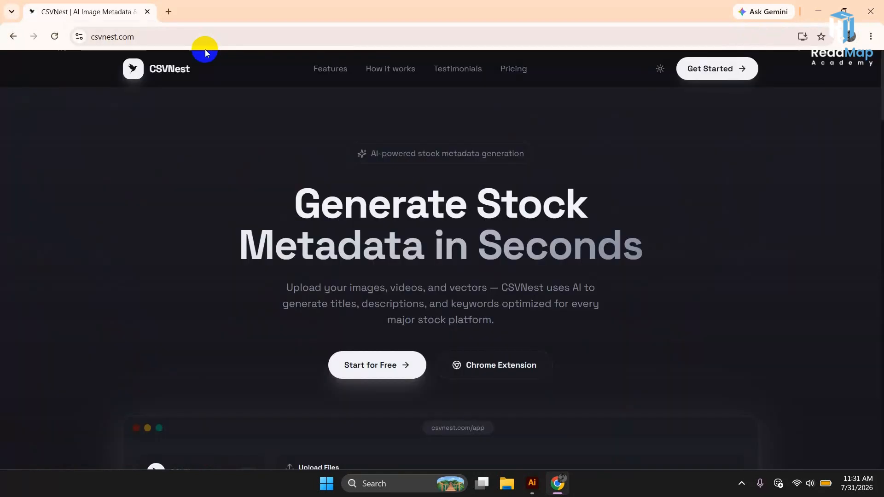
# - Replace the web address with a Google search for csvnext and open the CSVNest site from the results
pyautogui.moveTo(148, 36); pyautogui.dragTo(120, 52)
pyautogui.press('BackSpace')
pyautogui.press('BackSpace')
pyautogui.press('BackSpace')
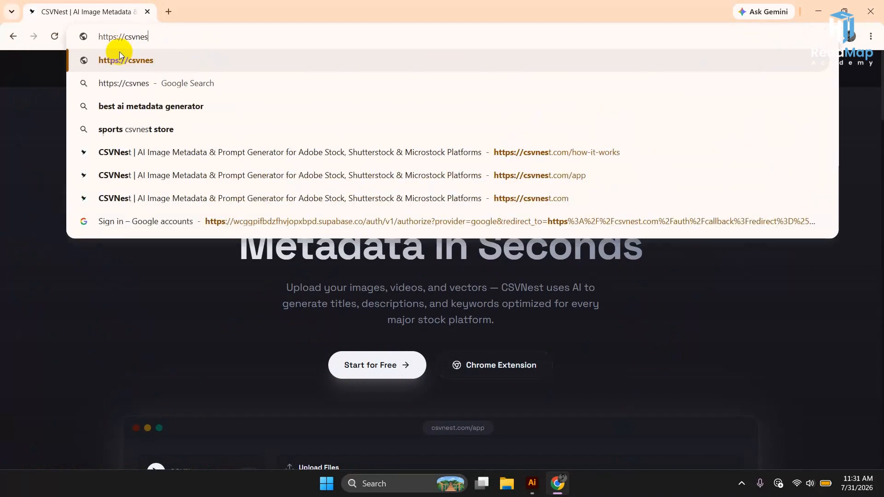
pyautogui.press('BackSpace')
pyautogui.press('BackSpace')
pyautogui.press('BackSpace')
pyautogui.press('BackSpace')
pyautogui.press('BackSpace')
pyautogui.press('BackSpace')
pyautogui.press('BackSpace')
pyautogui.press('BackSpace')
pyautogui.press('BackSpace')
pyautogui.press('BackSpace')
pyautogui.press('BackSpace')
pyautogui.press('BackSpace')
pyautogui.press('BackSpace')
pyautogui.press('BackSpace')
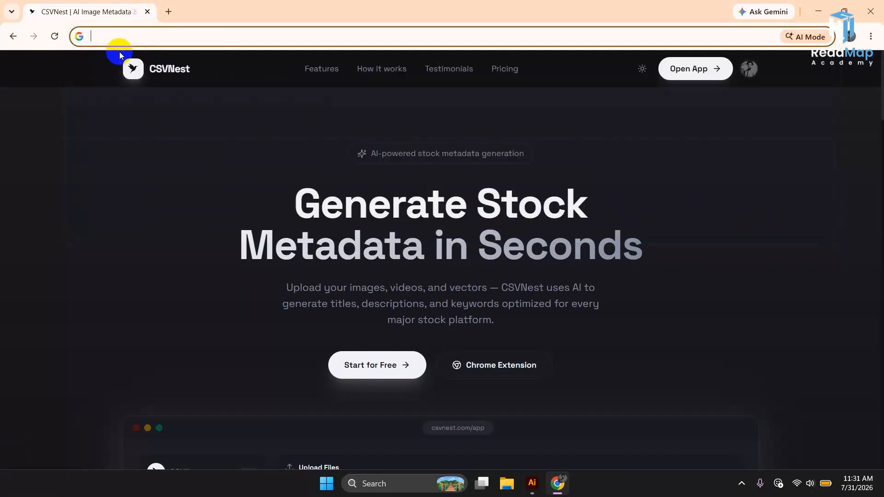
pyautogui.write('csv')
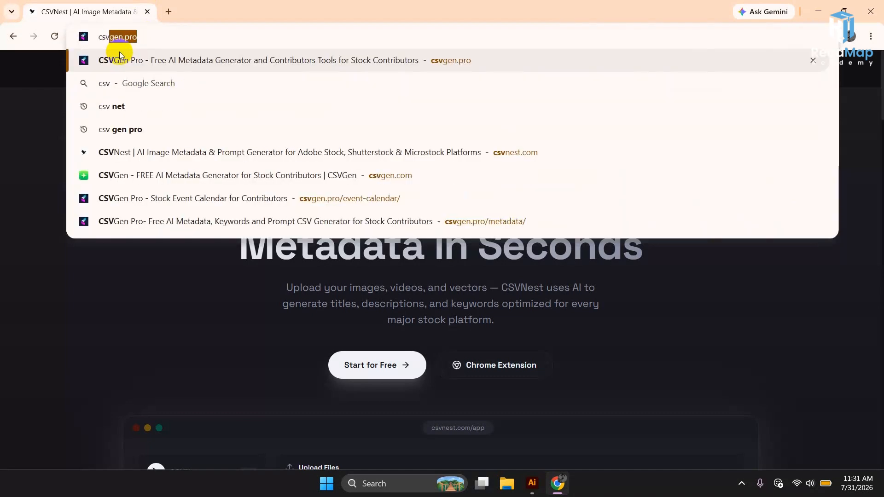
pyautogui.write('next')
pyautogui.press('Return')
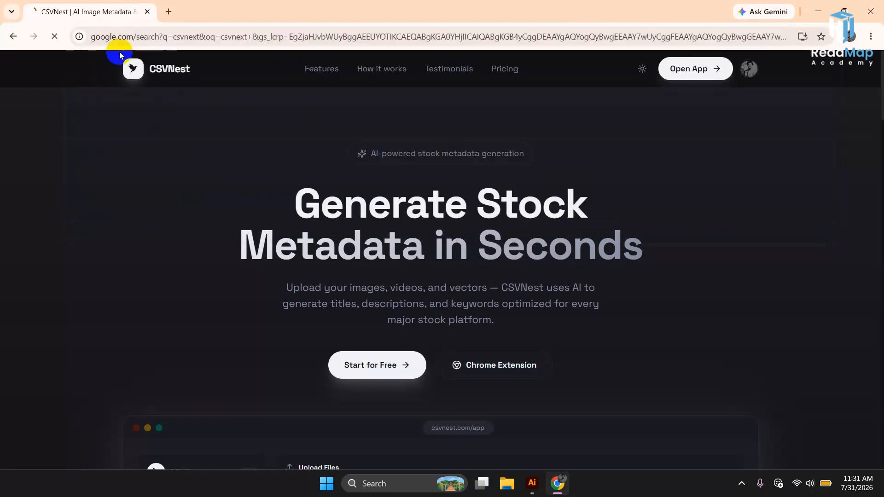
pyautogui.click(206, 226)
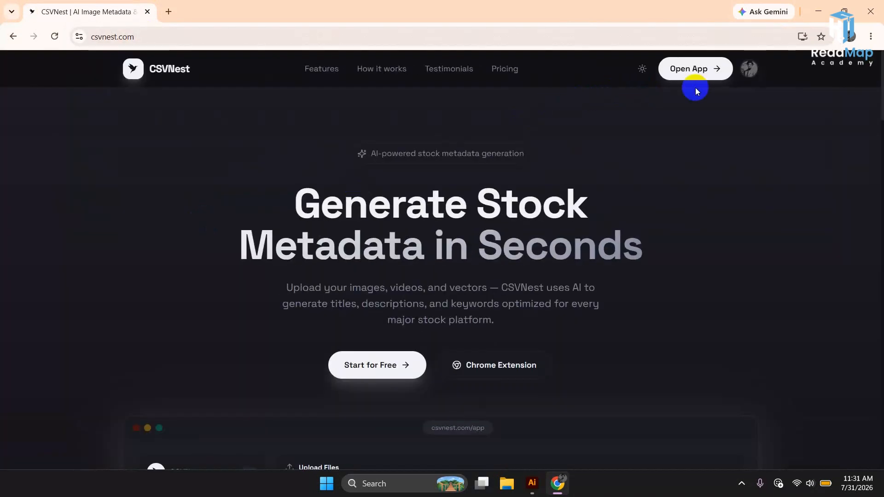
# - Open the CSVNest web app from its home page and dismiss the plan upgrade offer
pyautogui.click(750, 69)
pyautogui.click(789, 185)
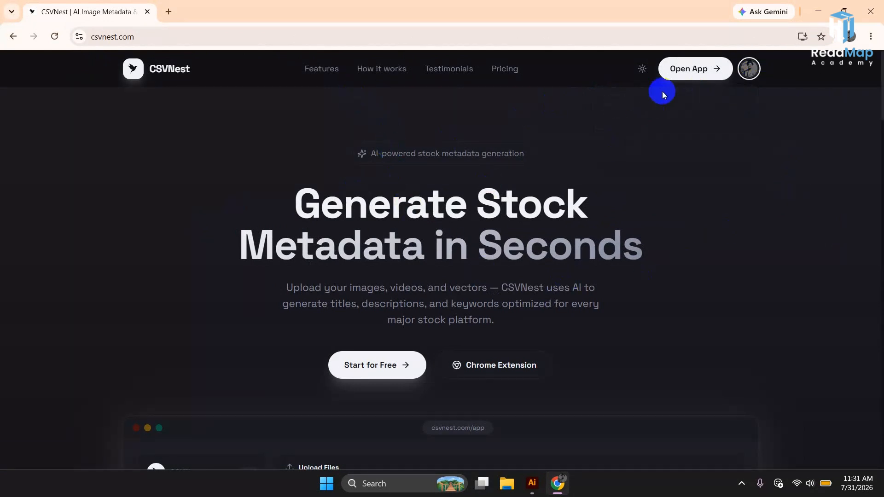
pyautogui.click(682, 73)
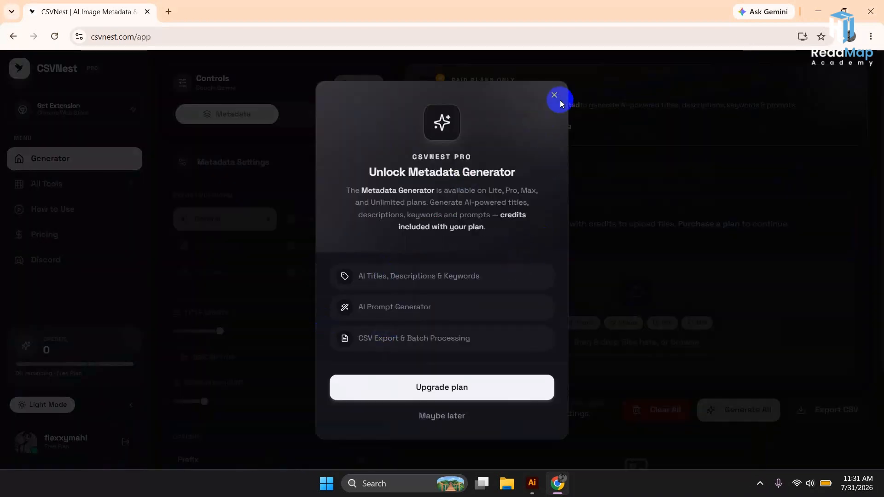
pyautogui.click(560, 102)
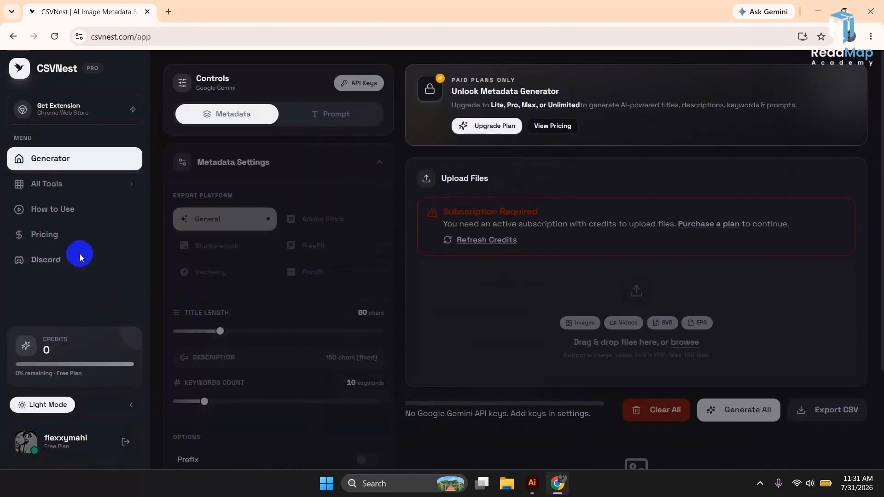
# - Open the Bento Builder from the CSVNest tools collection and dismiss the WhatsApp notification
pyautogui.click(74, 177)
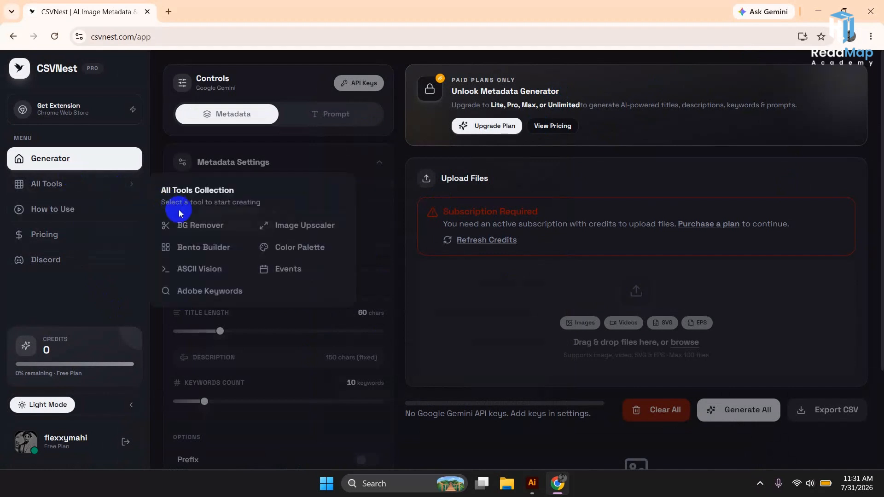
pyautogui.click(231, 248)
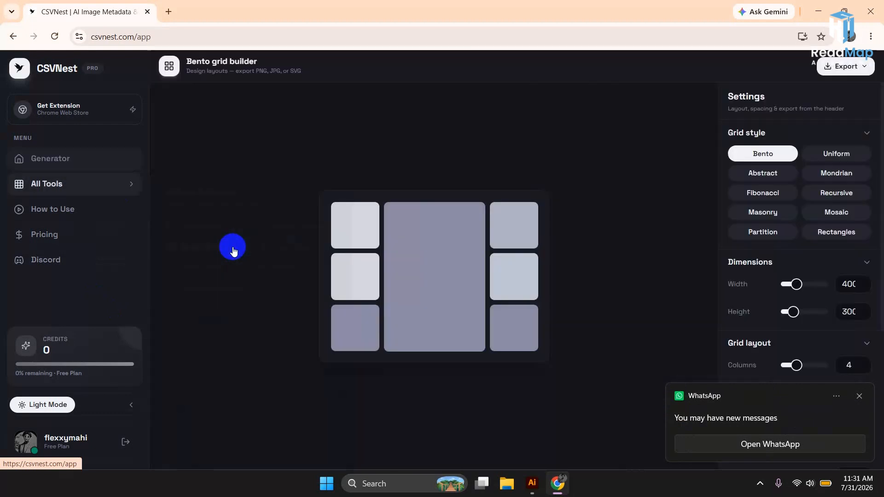
pyautogui.click(855, 402)
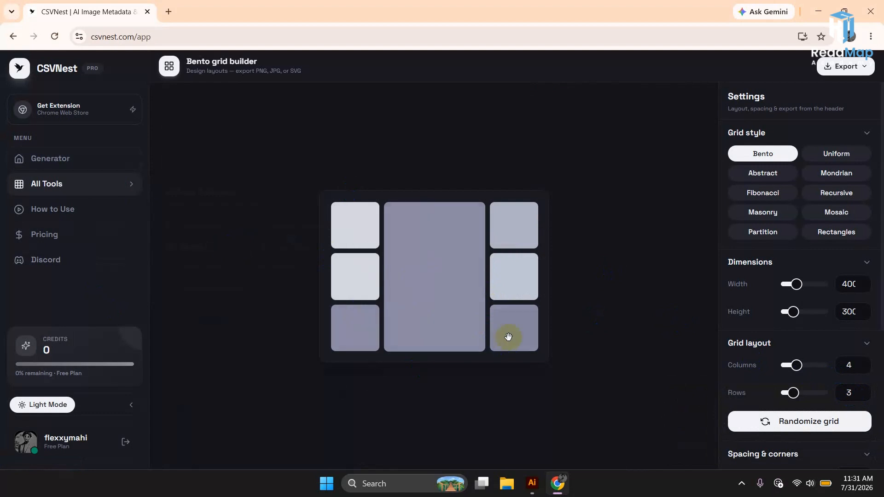
# - Randomize the bento grid twice and set its layout to 3 columns and 4 rows
pyautogui.click(800, 419)
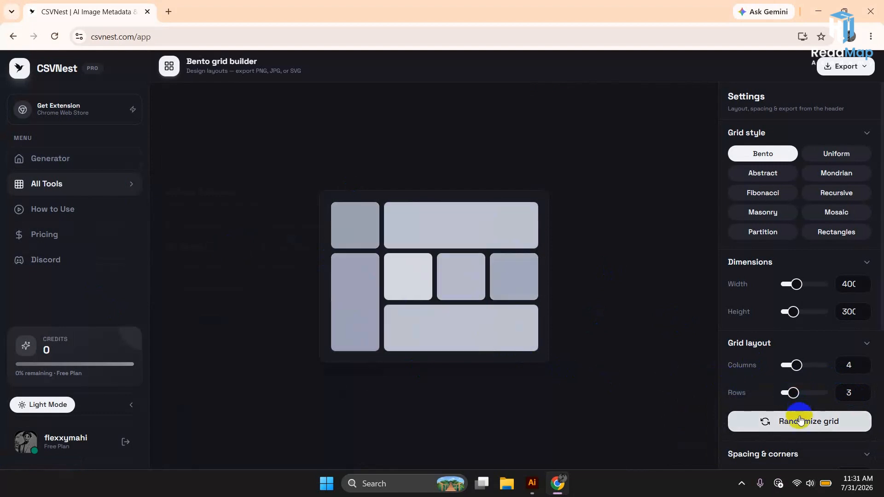
pyautogui.click(800, 419)
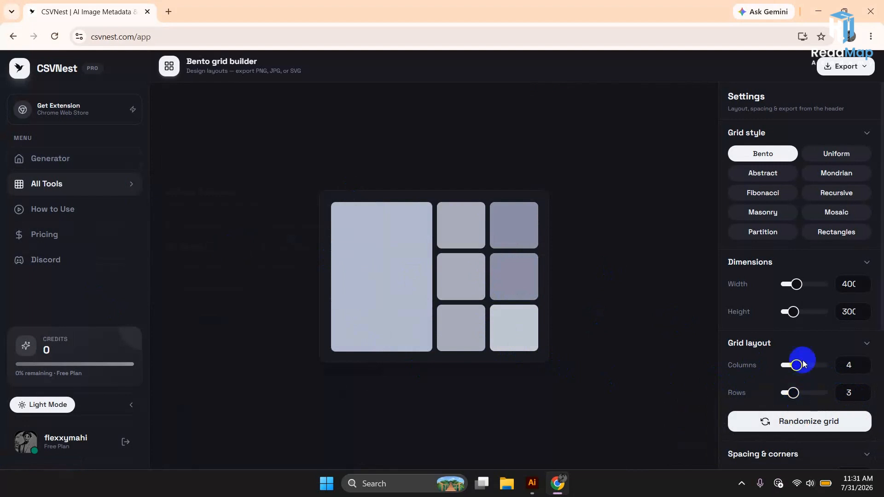
pyautogui.moveTo(797, 366); pyautogui.dragTo(794, 405)
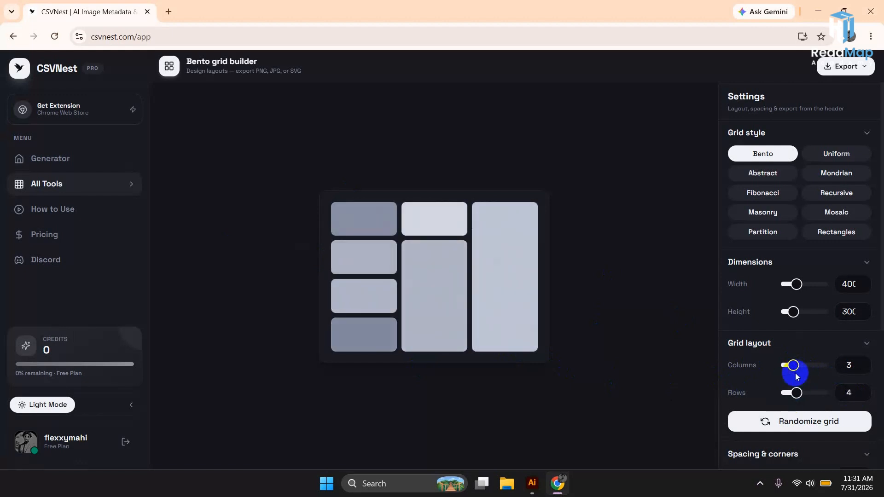
# - Set both the width and height of the bento grid to 3900 and randomize its layout again
pyautogui.click(793, 284)
pyautogui.moveTo(792, 284); pyautogui.dragTo(792, 311)
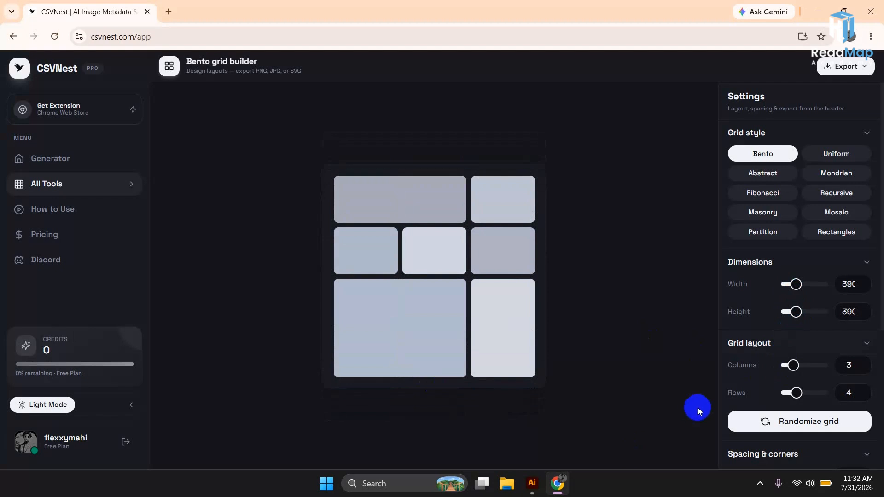
pyautogui.click(738, 428)
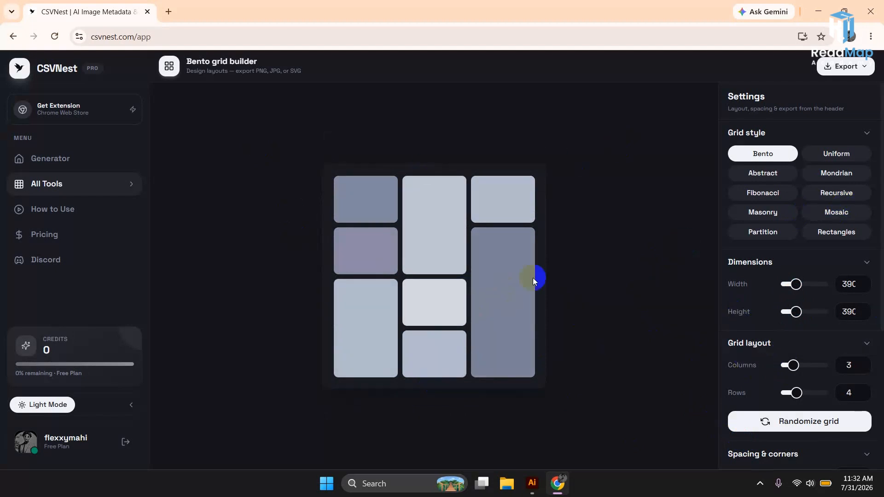
# - Export the bento grid as an SVG file and close the browser
pyautogui.click(829, 73)
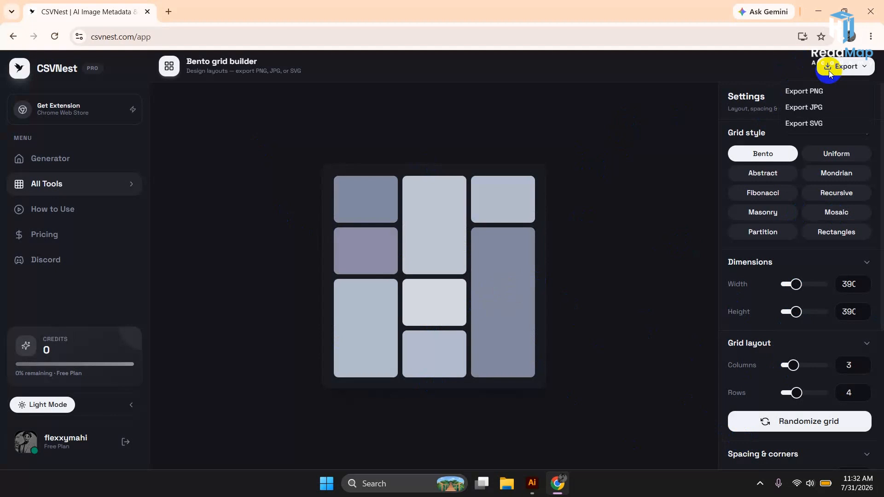
pyautogui.click(828, 118)
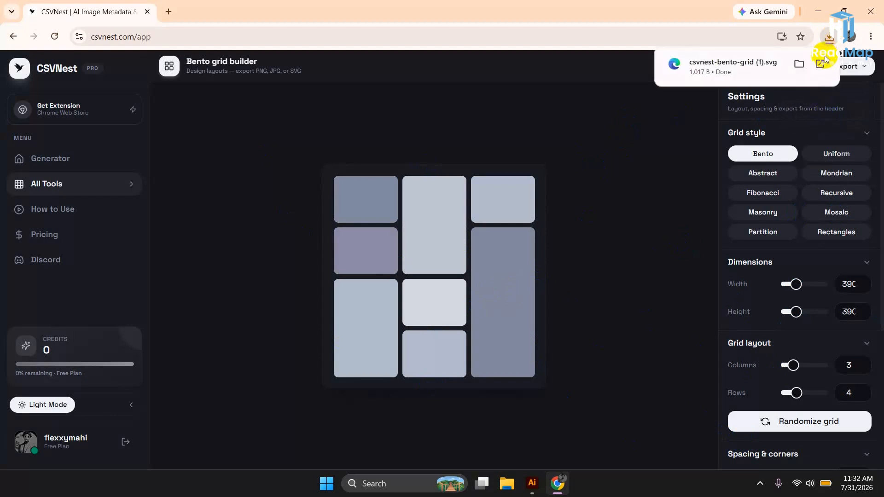
pyautogui.click(825, 55)
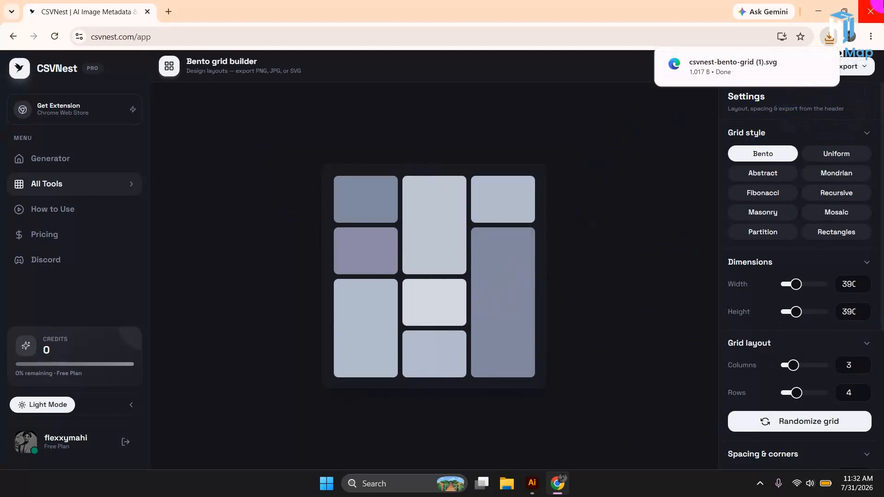
pyautogui.click(871, 10)
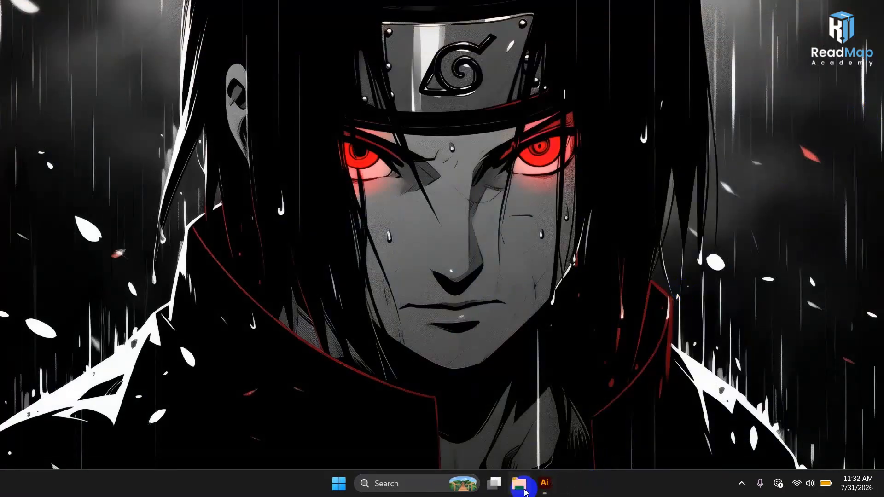
# - Open the exported csvnest-bento-grid (1) file from the Downloads folder in Adobe Illustrator 2020
pyautogui.click(525, 493)
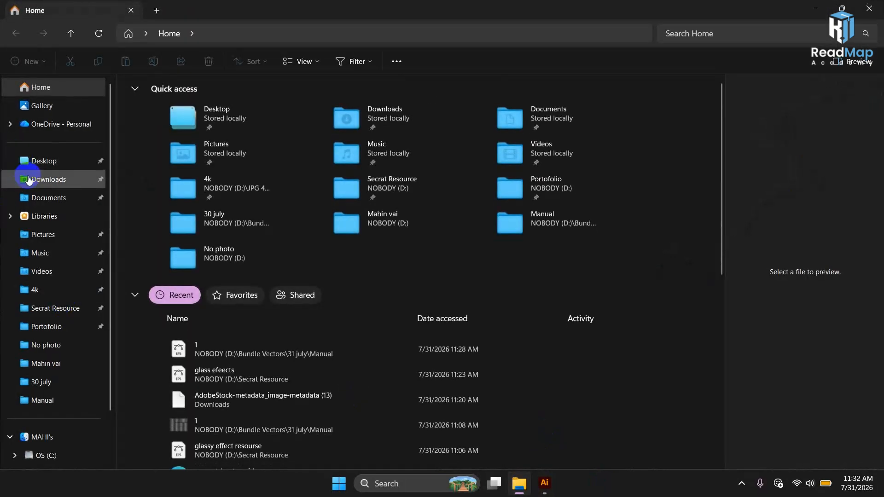
pyautogui.click(28, 180)
pyautogui.click(215, 179)
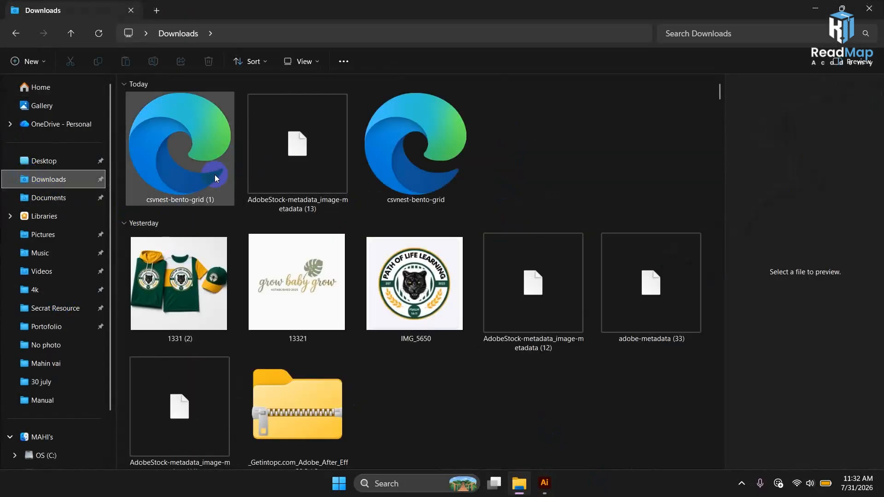
pyautogui.click(195, 134)
pyautogui.click(196, 133)
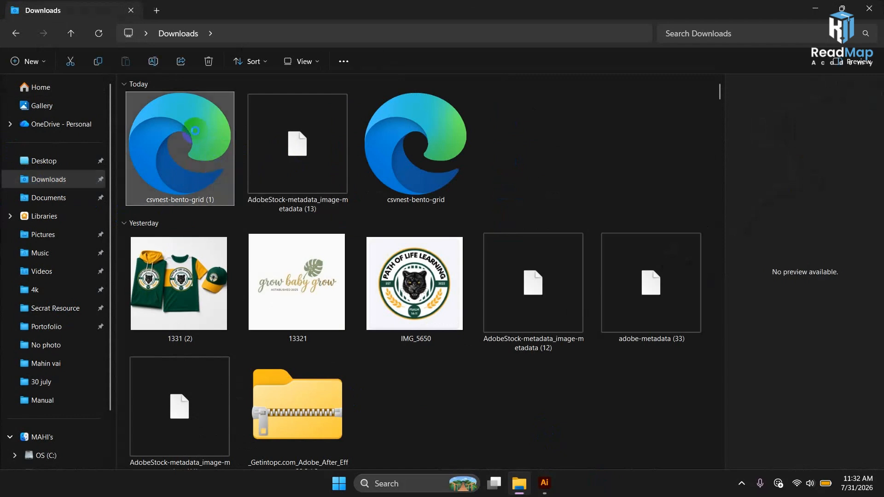
pyautogui.rightClick(196, 131)
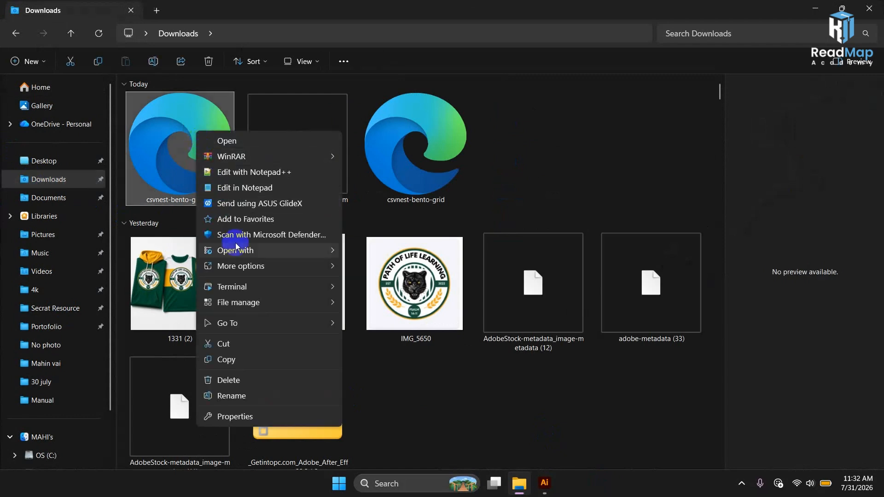
pyautogui.moveTo(235, 250)
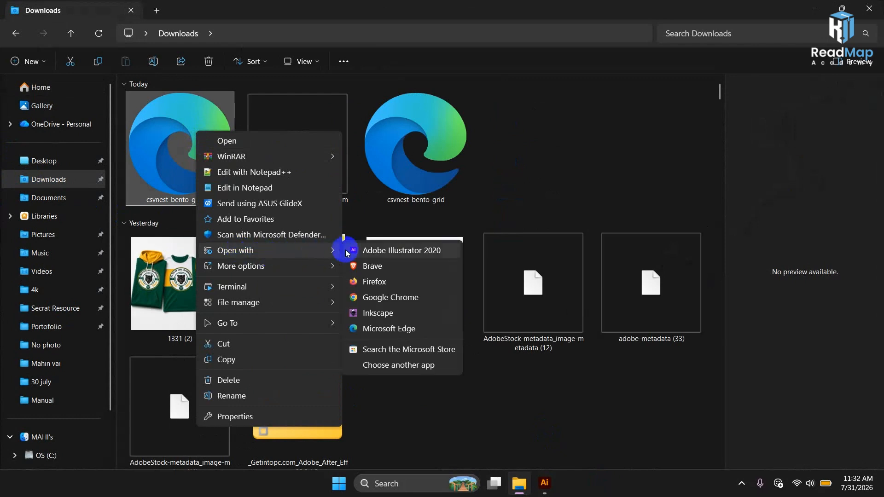
pyautogui.click(373, 251)
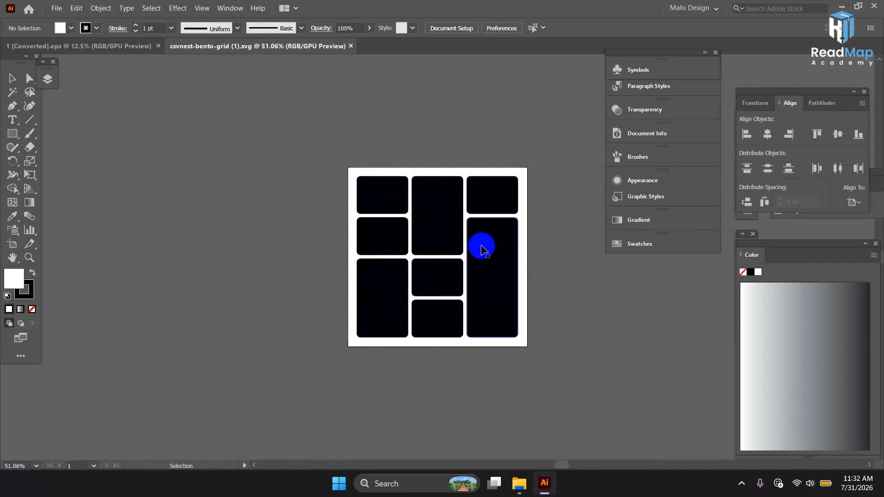
pyautogui.hotkey('ctrl', '=')
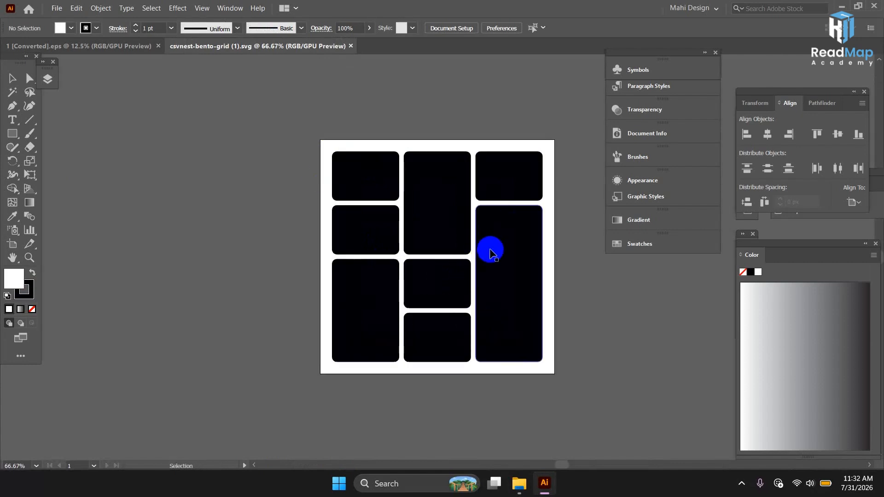
pyautogui.hotkey('ctrl', '=')
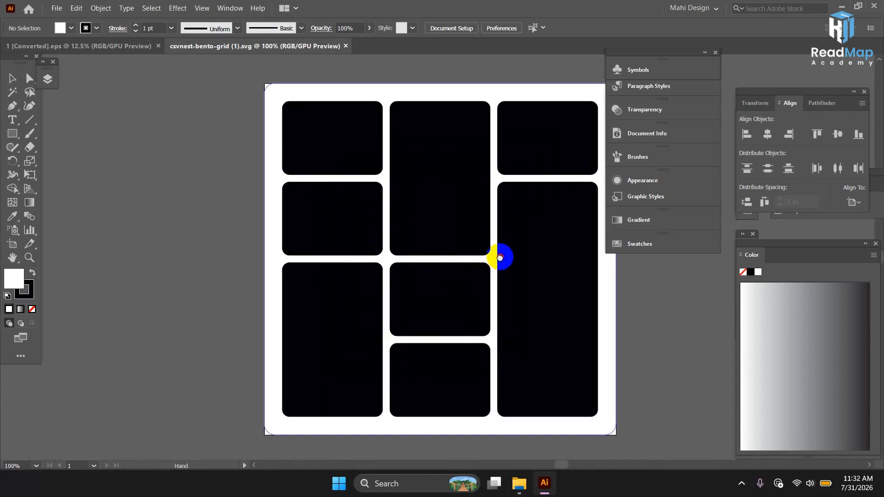
pyautogui.moveTo(496, 256); pyautogui.dragTo(416, 256)
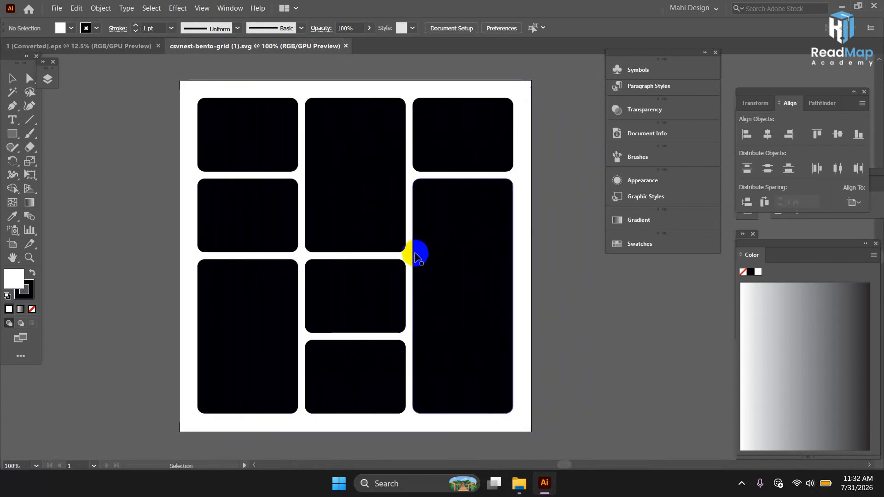
# - Create a new RGB document 6000 px wide and 4000 px high at 300 ppi
pyautogui.hotkey('ctrl', 'n')
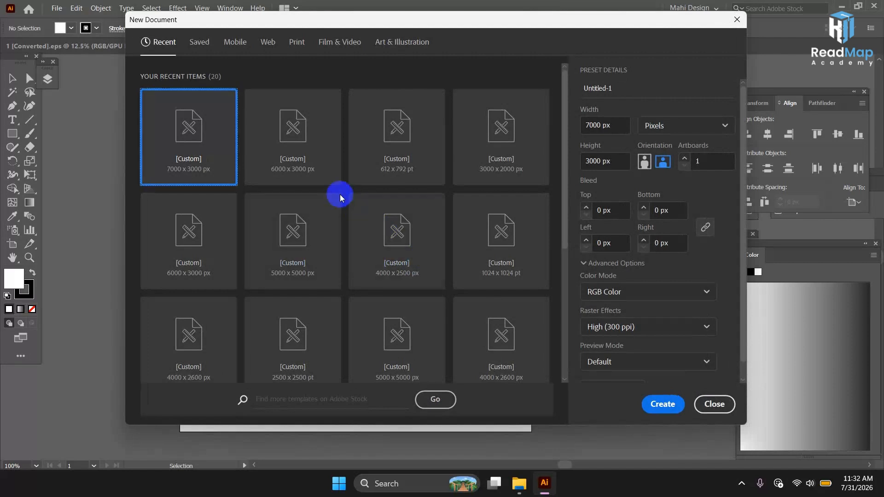
pyautogui.click(316, 178)
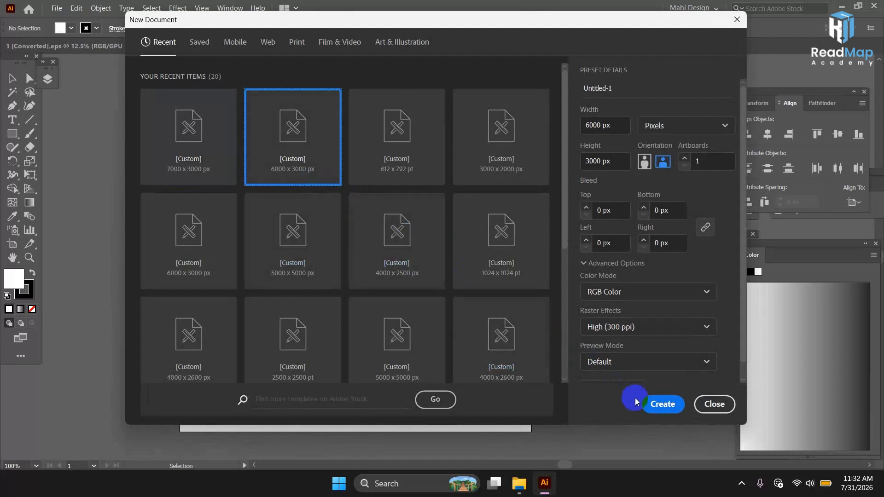
pyautogui.moveTo(624, 164); pyautogui.dragTo(507, 183)
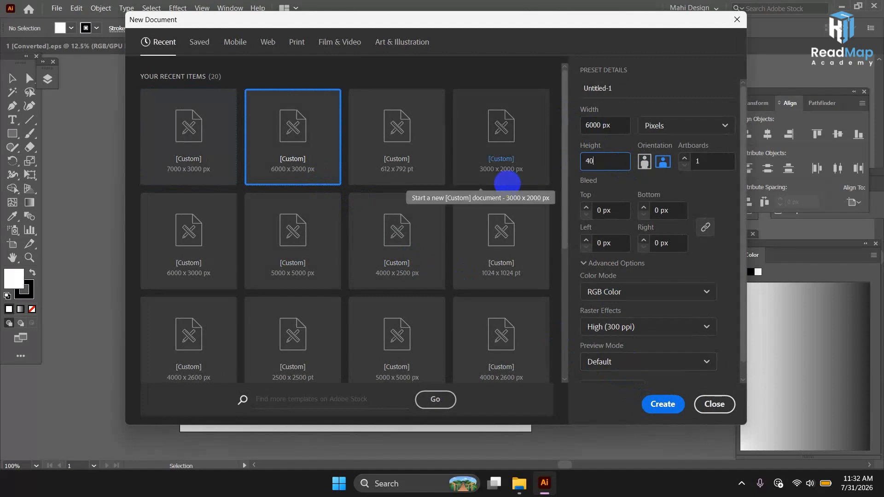
pyautogui.click(663, 404)
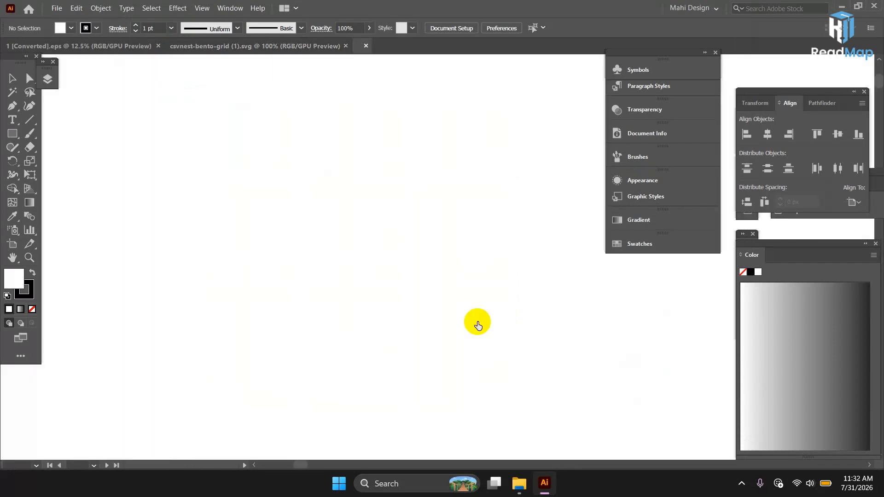
pyautogui.moveTo(348, 293); pyautogui.dragTo(338, 290)
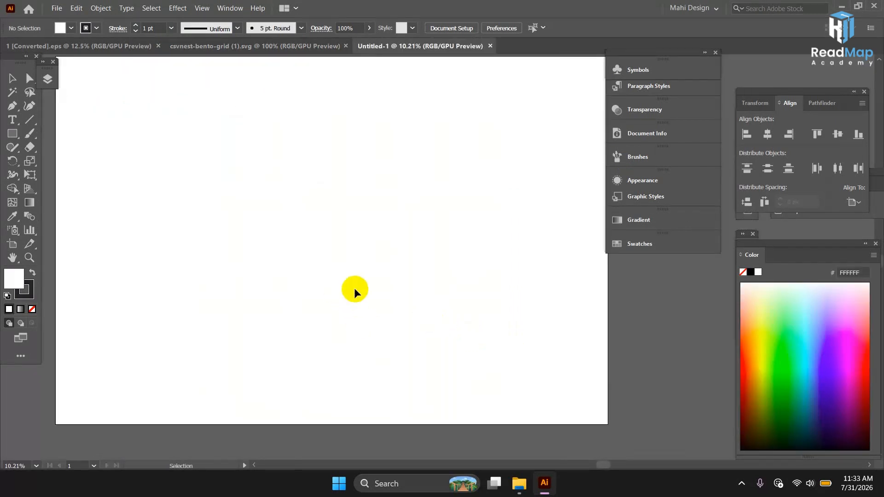
pyautogui.hotkey('ctrl', '-')
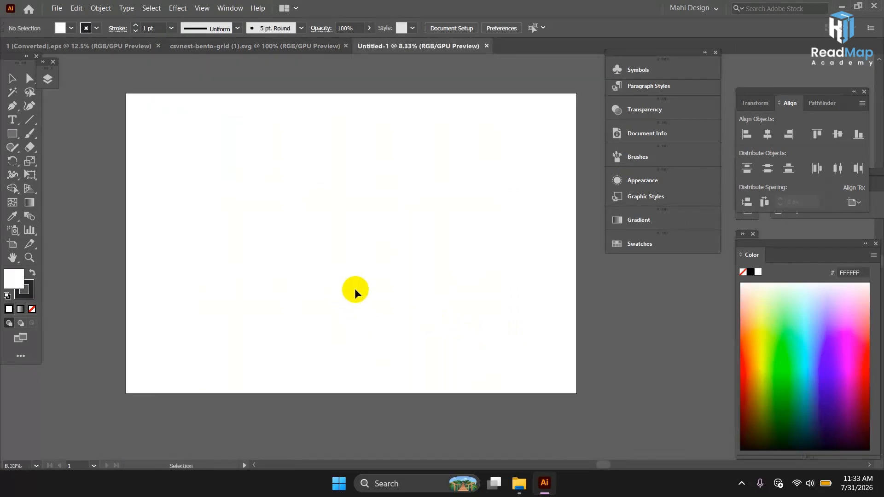
# - Cut the whole bento grid out of the csvnest-bento-grid (1).svg document and paste it into the new document
pyautogui.click(289, 47)
pyautogui.click(256, 155)
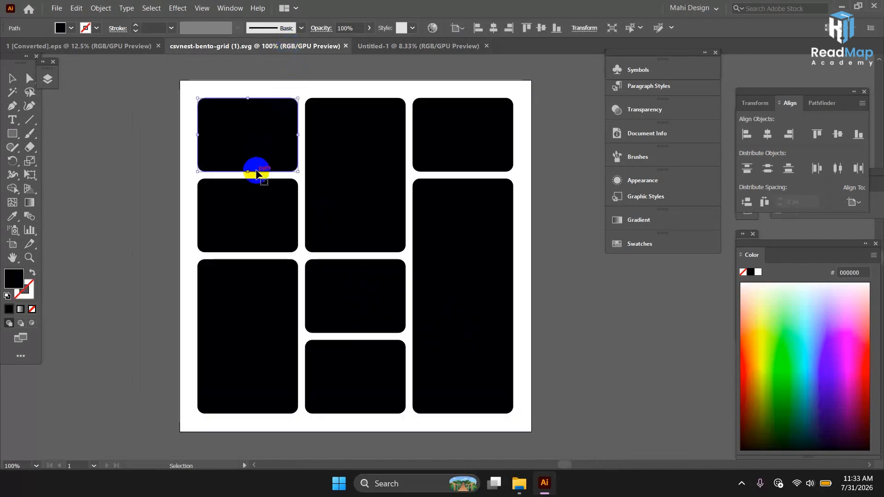
pyautogui.click(131, 117)
pyautogui.hotkey('ctrl', 'a')
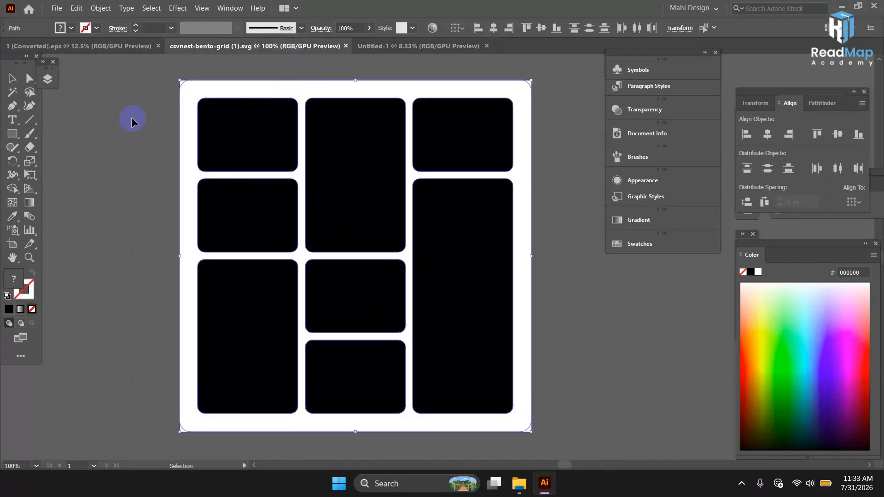
pyautogui.hotkey('ctrl', 'x')
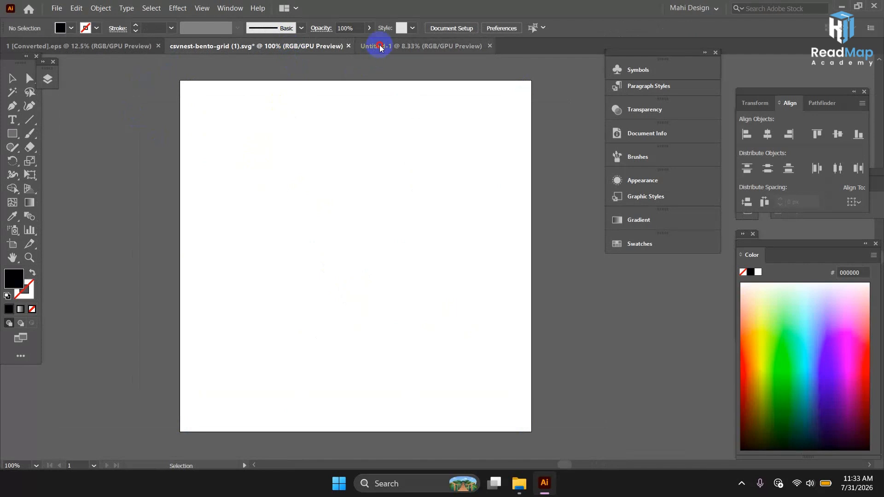
pyautogui.click(379, 45)
pyautogui.hotkey('ctrl', 'v')
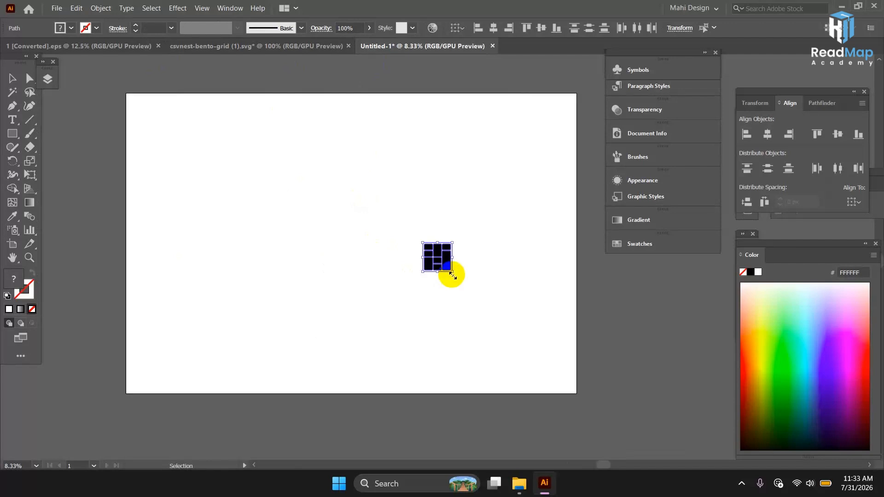
# - Enlarge the pasted grid proportionally to nearly the artboard's height and move it inside the artboard
pyautogui.moveTo(453, 275); pyautogui.dragTo(566, 400)
pyautogui.moveTo(414, 303); pyautogui.dragTo(323, 272)
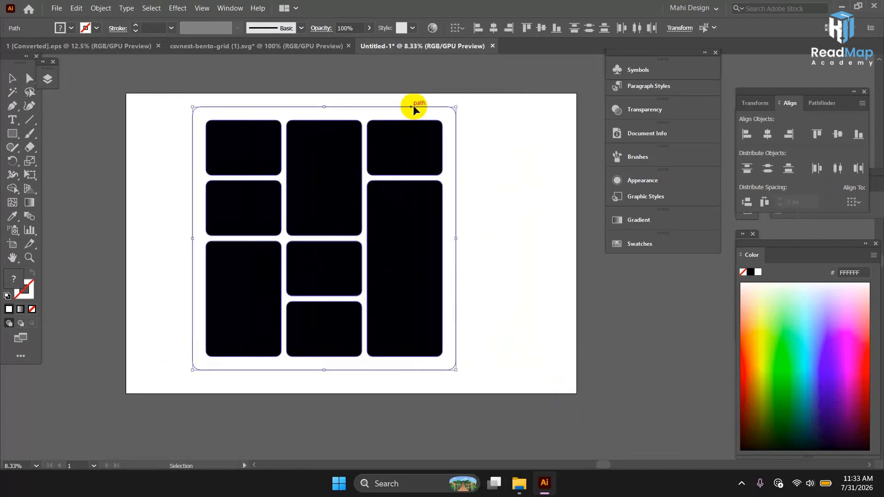
pyautogui.click(496, 28)
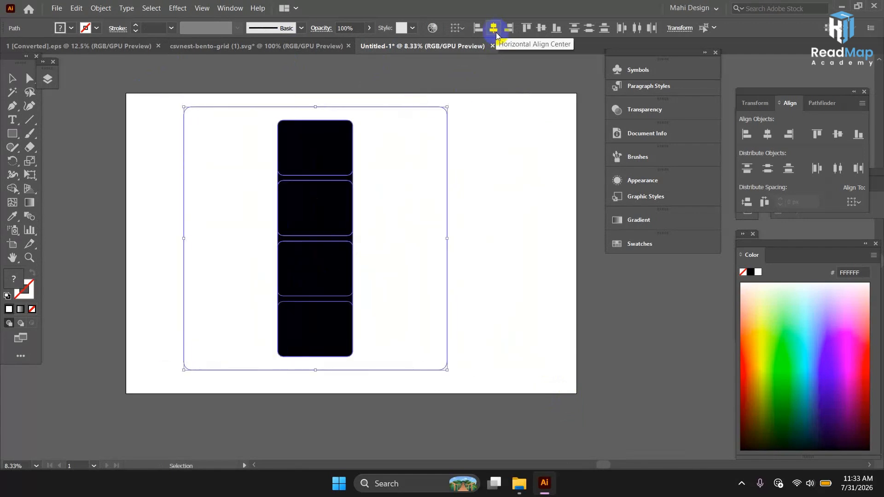
pyautogui.hotkey('ctrl', 'z')
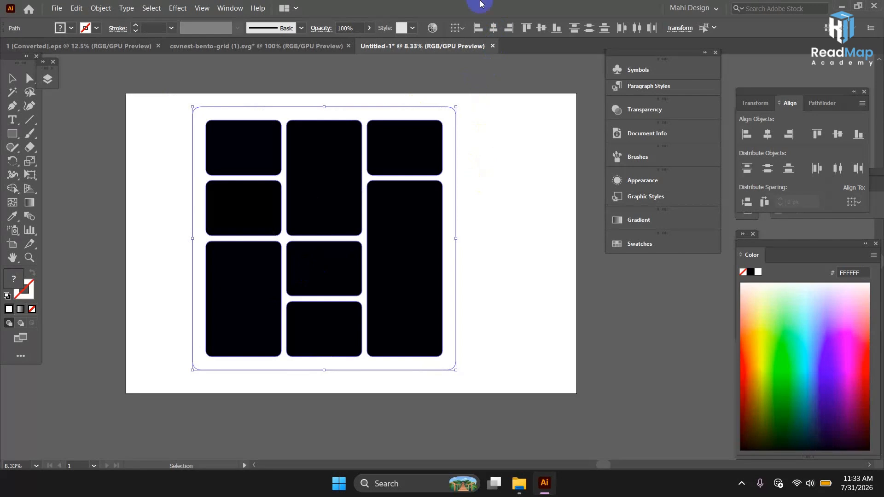
# - Select the white rounded background panel behind the grid with the Magic Wand and delete it
pyautogui.click(9, 95)
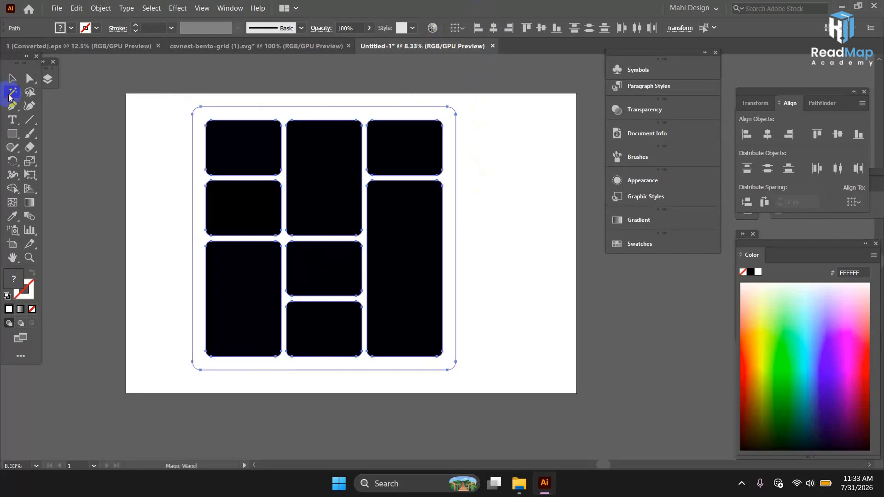
pyautogui.click(208, 115)
pyautogui.click(208, 115)
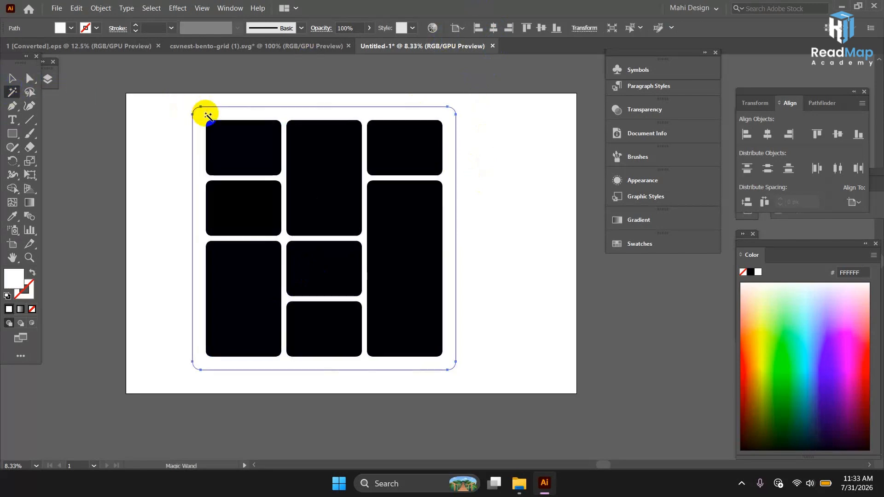
pyautogui.click(202, 113)
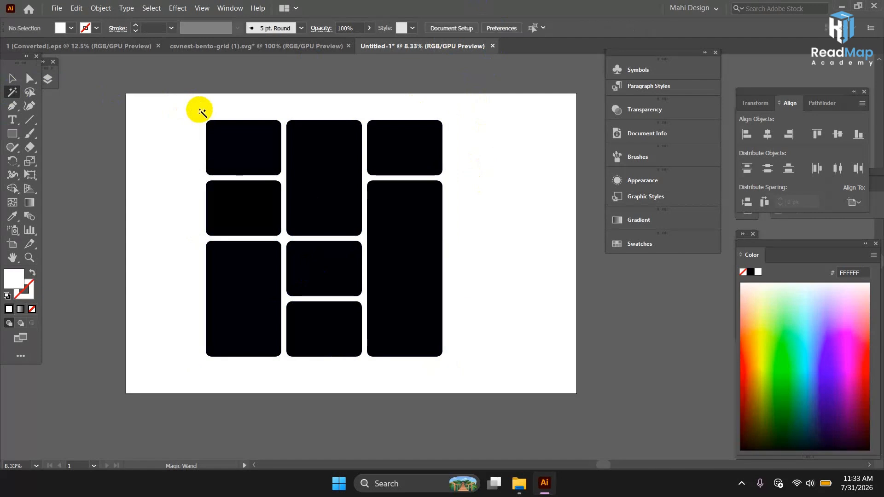
# - Group all the black tiles and center the group horizontally and vertically on the artboard
pyautogui.moveTo(197, 92); pyautogui.dragTo(460, 366)
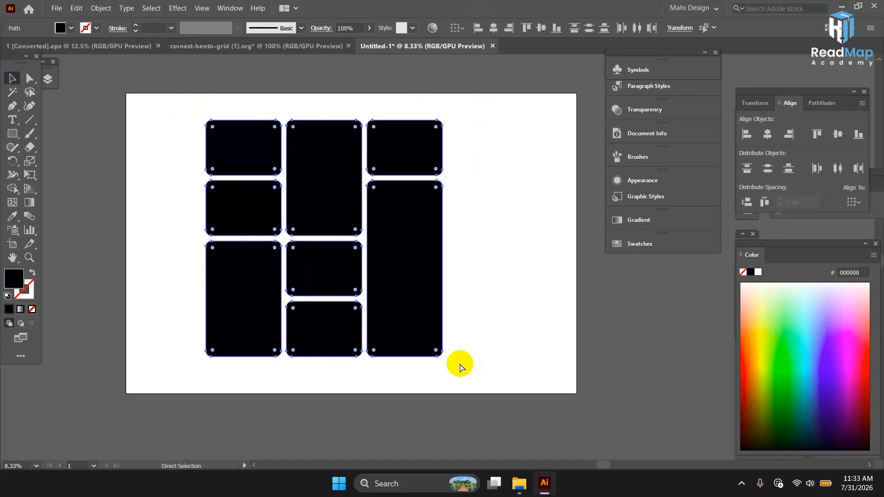
pyautogui.hotkey('ctrl', 'g')
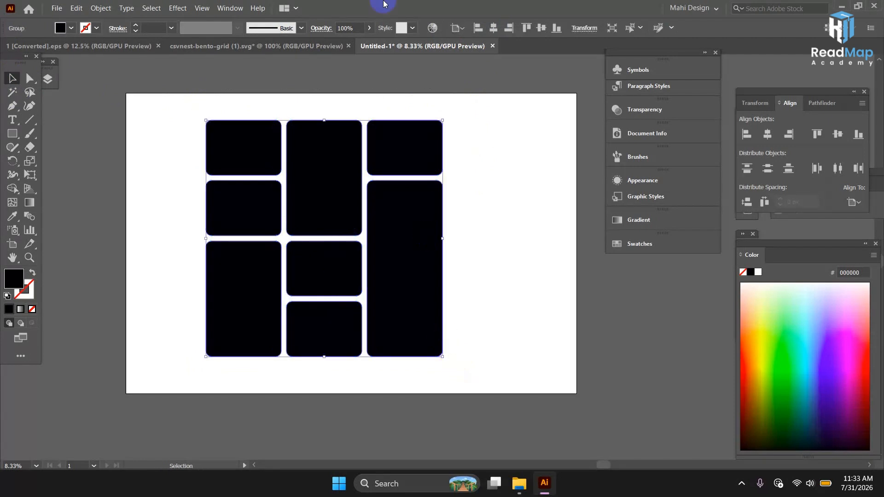
pyautogui.click(494, 27)
pyautogui.click(539, 29)
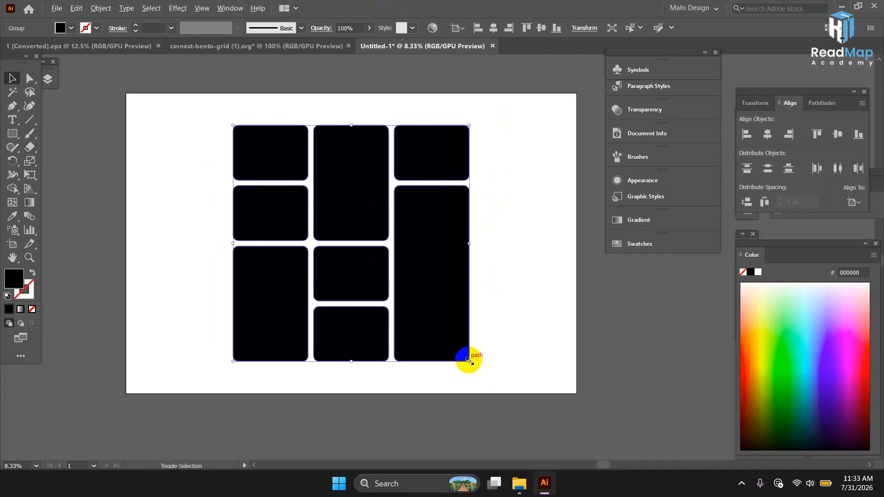
# - Scale the tile group up proportionally from its center until it almost fills the artboard's height
pyautogui.moveTo(468, 362); pyautogui.dragTo(356, 363)
pyautogui.scroll(1, 494, 385)
pyautogui.scroll(-2, 491, 383)
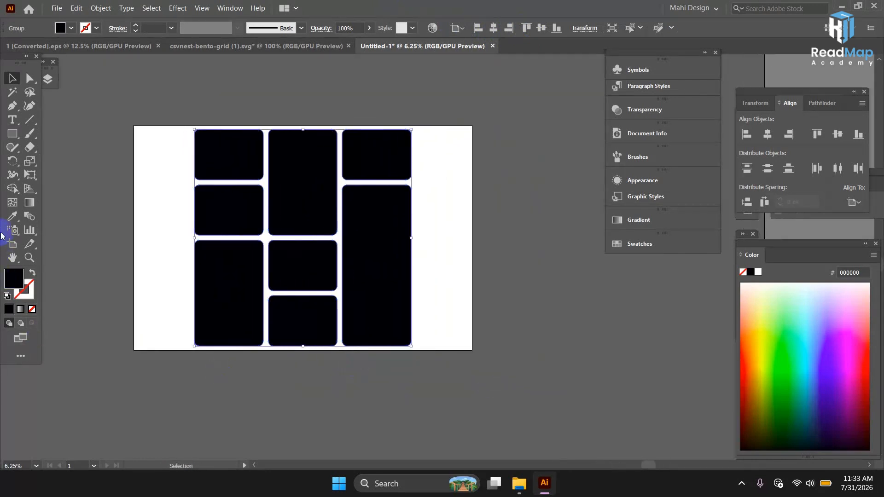
# - Narrow the artboard from both sides to about 4257 px wide, leaving slim margins beside the grid
pyautogui.click(13, 244)
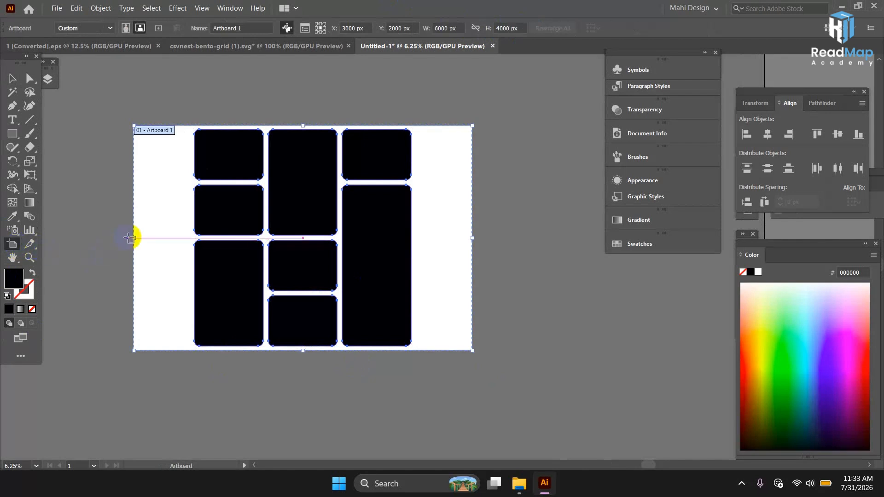
pyautogui.moveTo(134, 240); pyautogui.dragTo(182, 257)
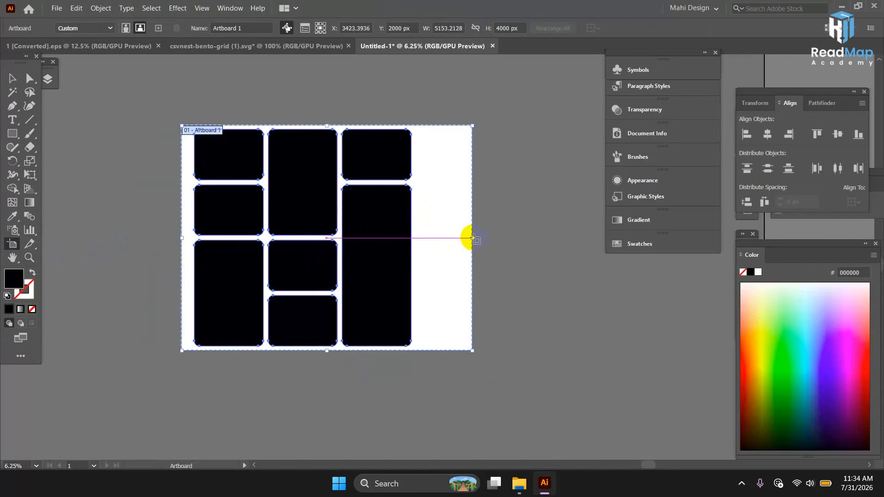
pyautogui.moveTo(474, 238); pyautogui.dragTo(422, 239)
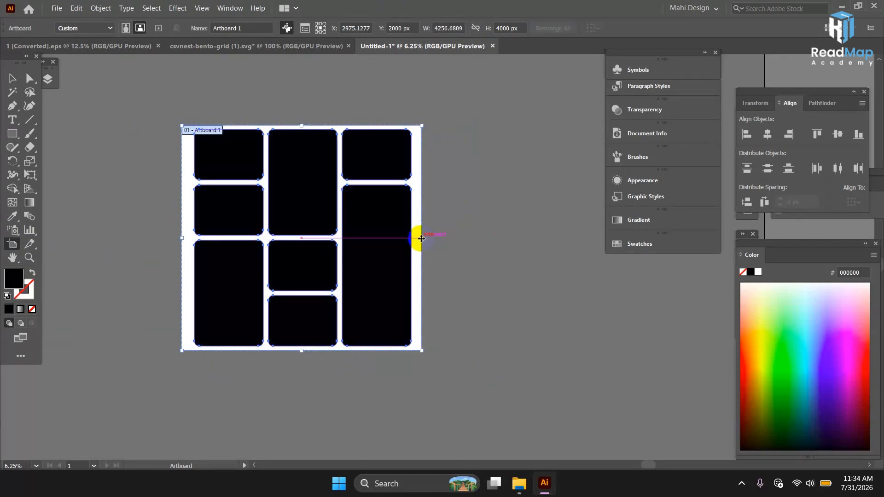
pyautogui.click(13, 78)
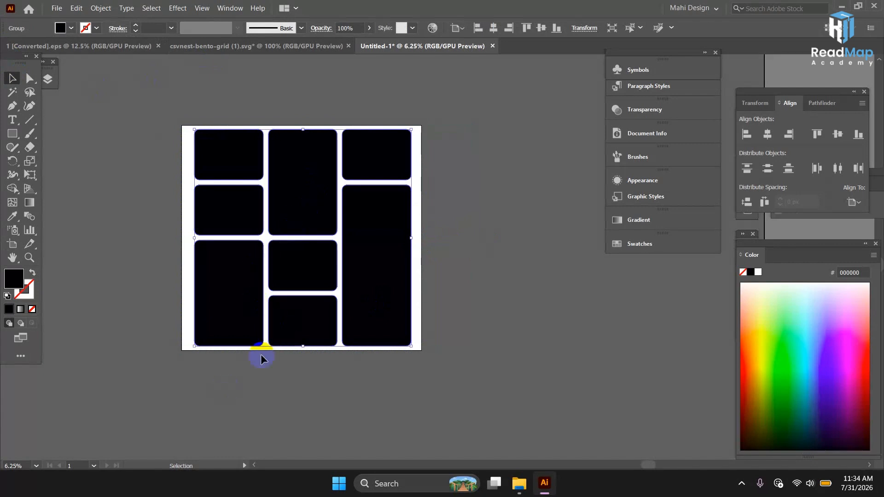
# - Move the tile group off the artboard onto the empty canvas to its left
pyautogui.press('space')
pyautogui.moveTo(250, 354); pyautogui.dragTo(345, 348)
pyautogui.moveTo(364, 227); pyautogui.dragTo(69, 177)
pyautogui.hscroll(-5, 338, 357)
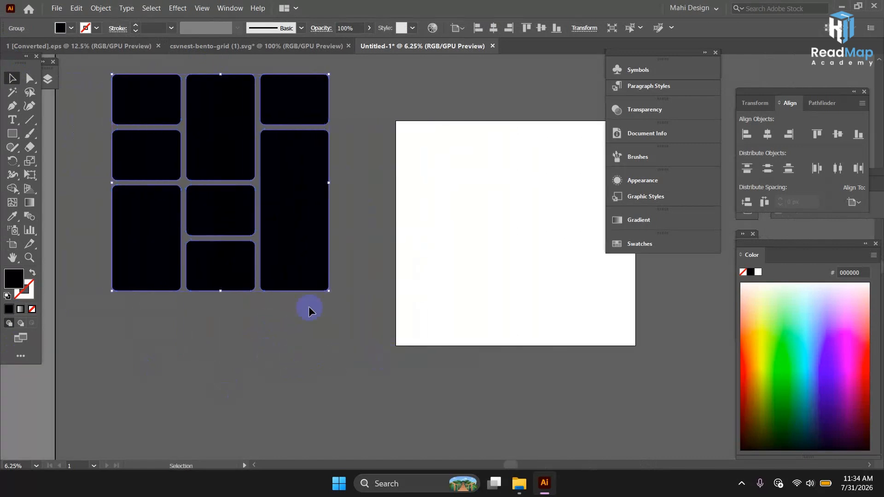
pyautogui.click(366, 340)
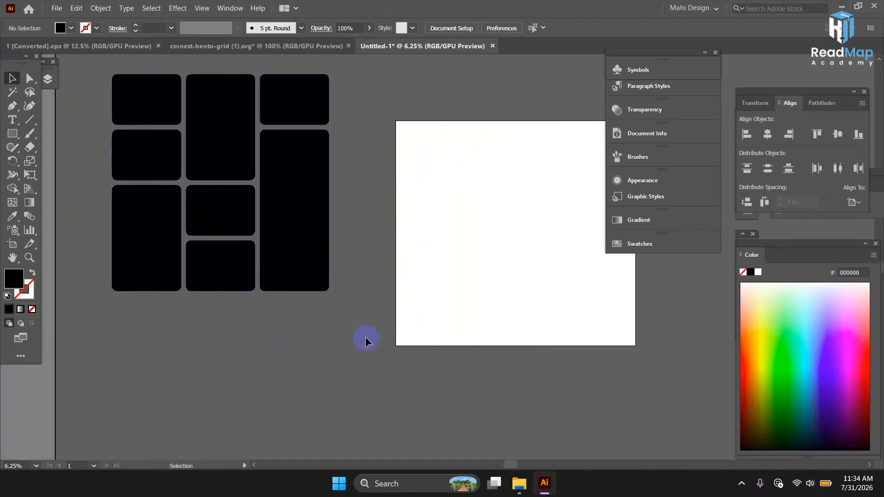
# - Ungroup the bento grid into separate tiles and deselect them
pyautogui.click(173, 179)
pyautogui.rightClick(172, 175)
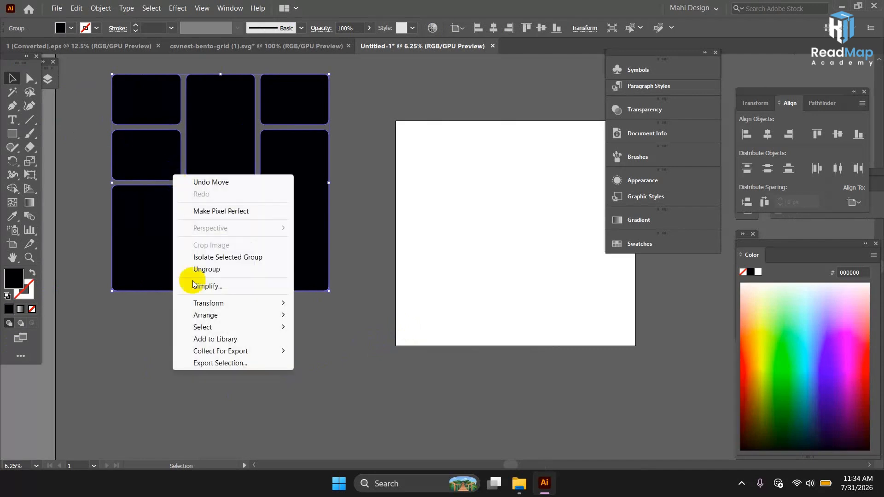
pyautogui.click(205, 272)
pyautogui.click(206, 336)
# - Round the corners of the first column's top tile and the middle column's tall tile to the maximum radius
pyautogui.click(148, 114)
pyautogui.click(28, 79)
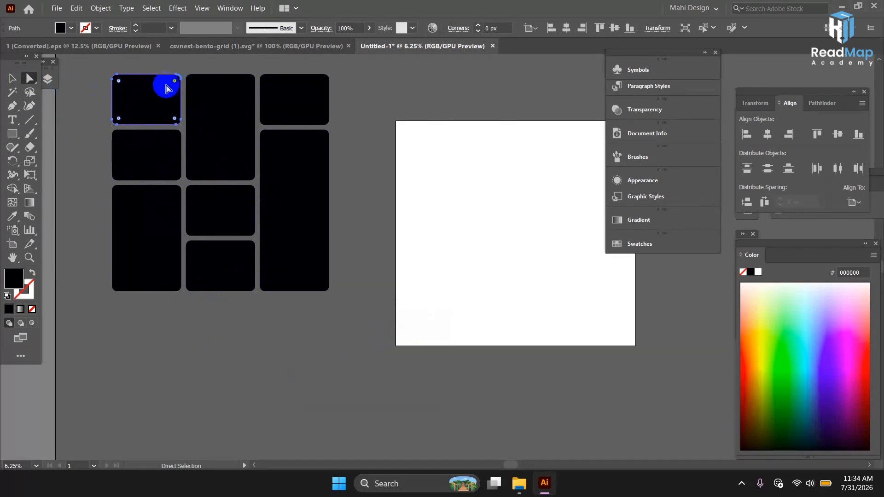
pyautogui.moveTo(172, 86); pyautogui.dragTo(138, 104)
pyautogui.click(197, 95)
pyautogui.moveTo(194, 85); pyautogui.dragTo(233, 144)
# - Fully round the corners of both third-column tiles and the two small lower tiles in the middle column
pyautogui.click(296, 91)
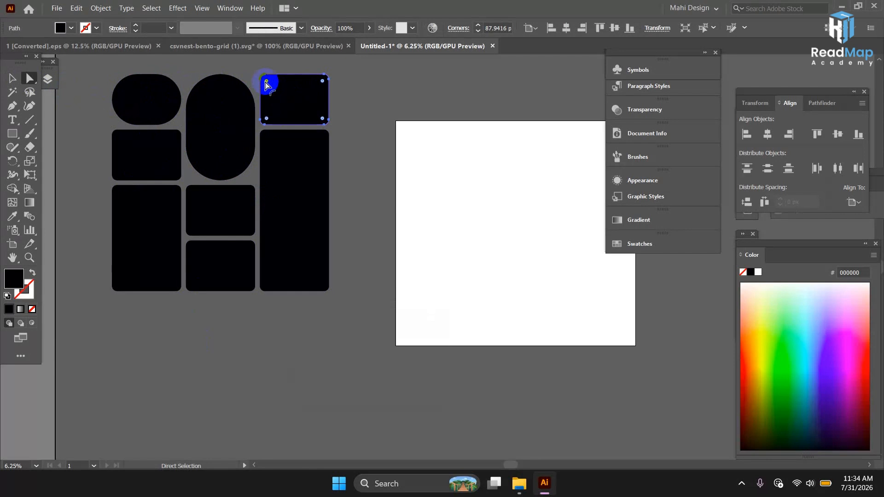
pyautogui.moveTo(269, 85); pyautogui.dragTo(306, 211)
pyautogui.click(276, 152)
pyautogui.click(239, 216)
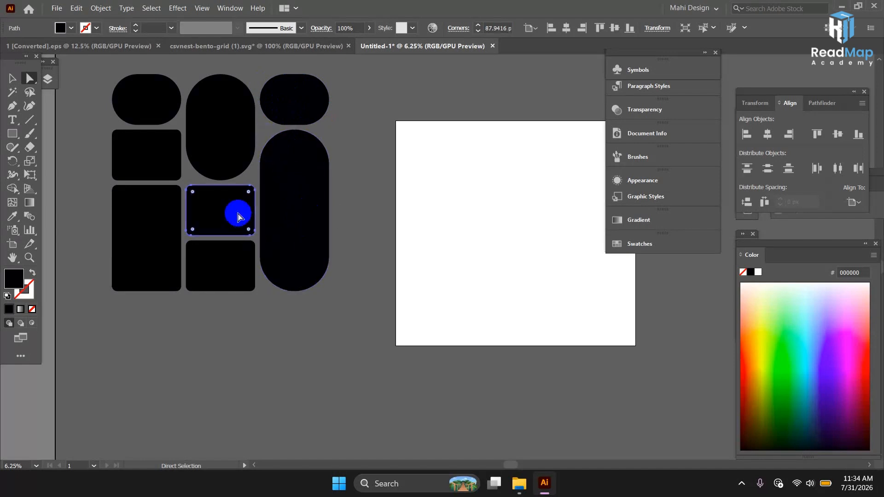
pyautogui.moveTo(249, 194); pyautogui.dragTo(231, 272)
pyautogui.click(229, 257)
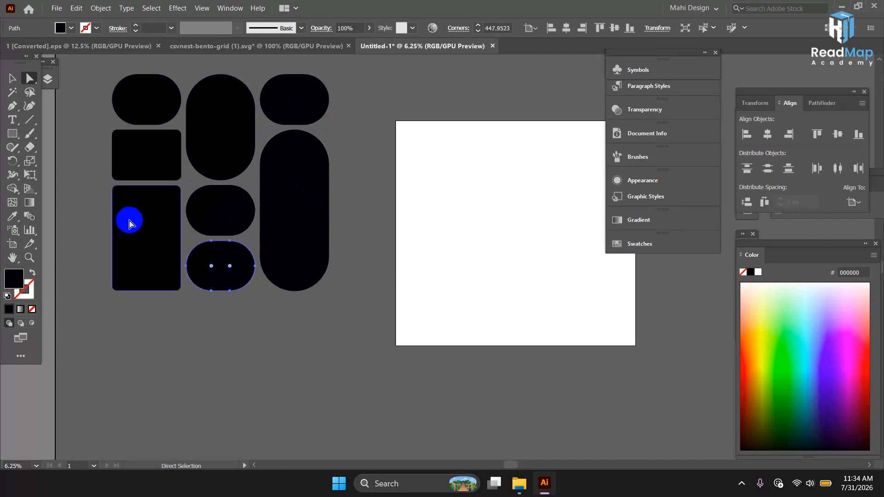
# - Fully round the corners of the first column's tall bottom tile and small second tile
pyautogui.click(148, 211)
pyautogui.moveTo(174, 196); pyautogui.dragTo(147, 241)
pyautogui.hotkey('ctrl', 'z')
pyautogui.click(154, 142)
pyautogui.moveTo(174, 140); pyautogui.dragTo(148, 158)
pyautogui.click(369, 193)
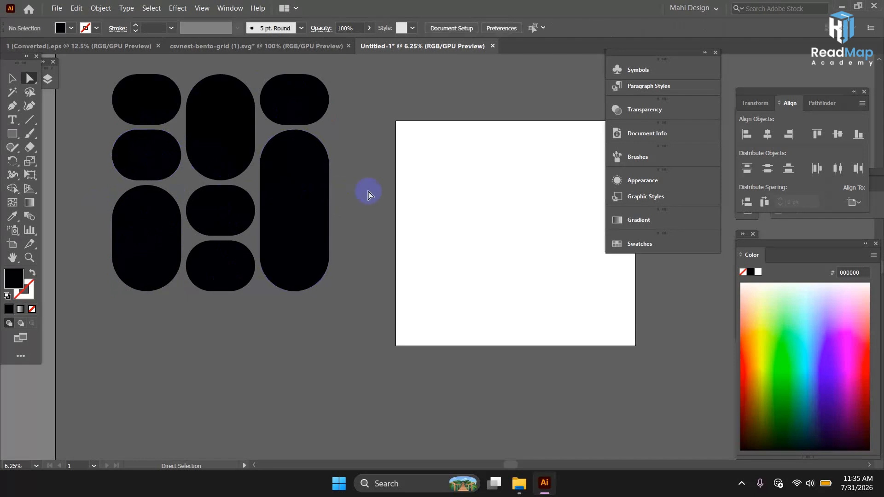
pyautogui.press('alt')
pyautogui.moveTo(212, 318); pyautogui.dragTo(229, 346)
pyautogui.moveTo(109, 109); pyautogui.dragTo(403, 359)
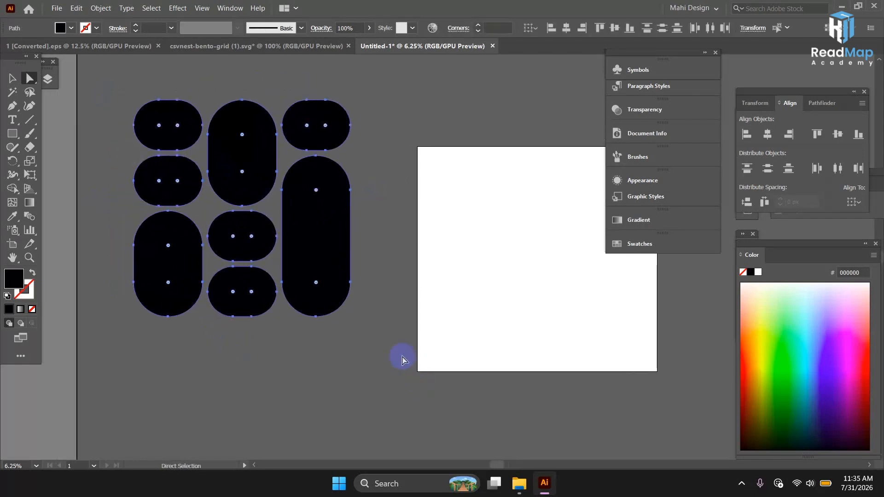
pyautogui.click(330, 360)
pyautogui.moveTo(575, 330); pyautogui.dragTo(498, 313)
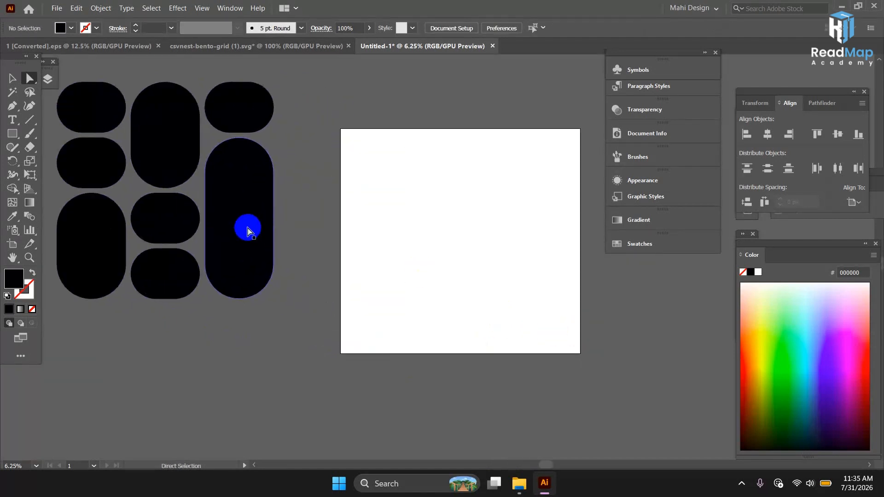
pyautogui.click(12, 134)
pyautogui.click(7, 82)
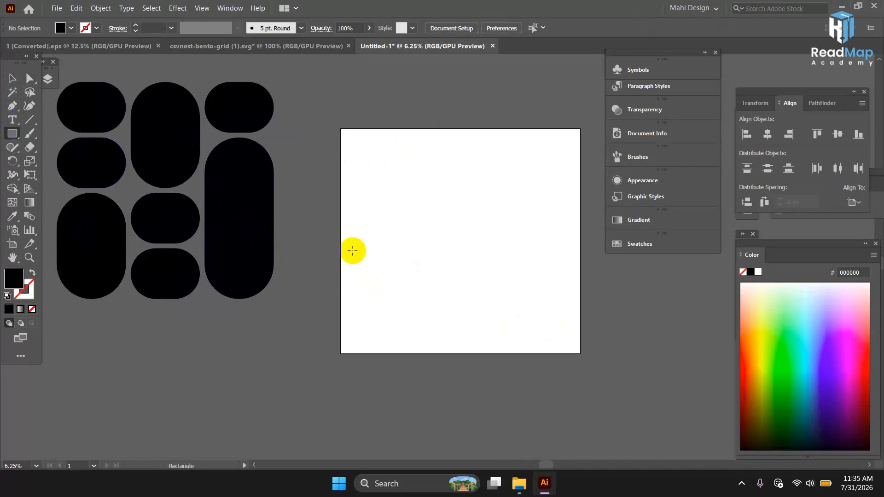
pyautogui.press('v')
pyautogui.click(356, 370)
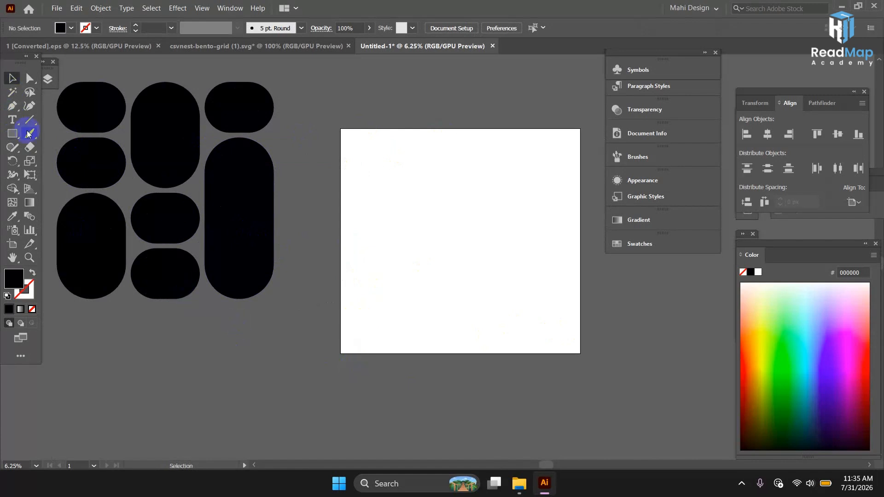
# - Draw a landscape rectangle in the empty space below the artboard and shift it slightly
pyautogui.moveTo(422, 355); pyautogui.dragTo(360, 194)
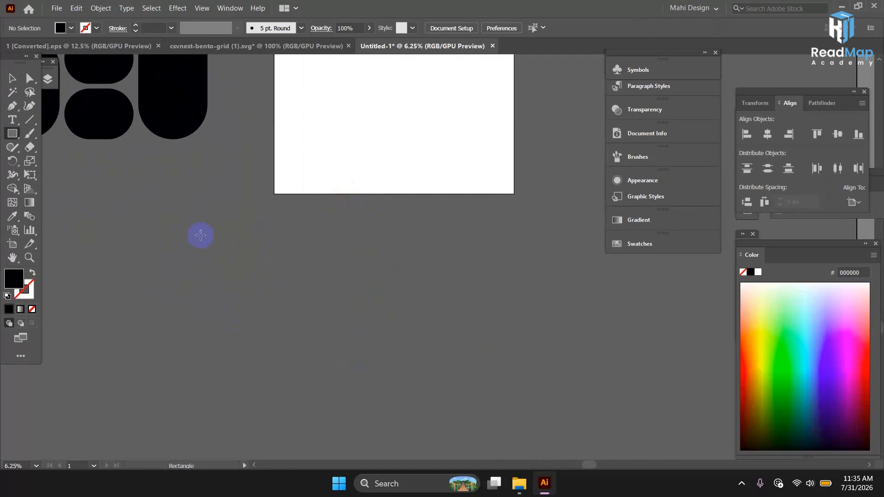
pyautogui.moveTo(235, 211); pyautogui.dragTo(438, 337)
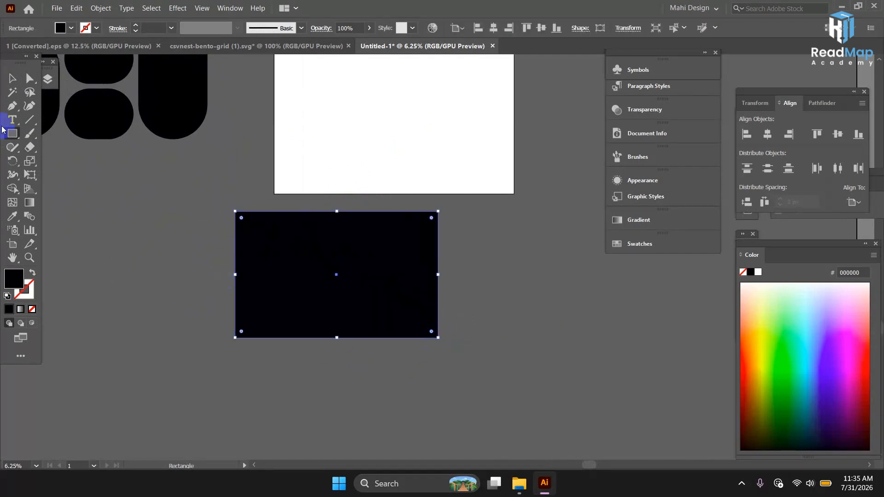
pyautogui.click(11, 81)
pyautogui.moveTo(310, 281); pyautogui.dragTo(321, 287)
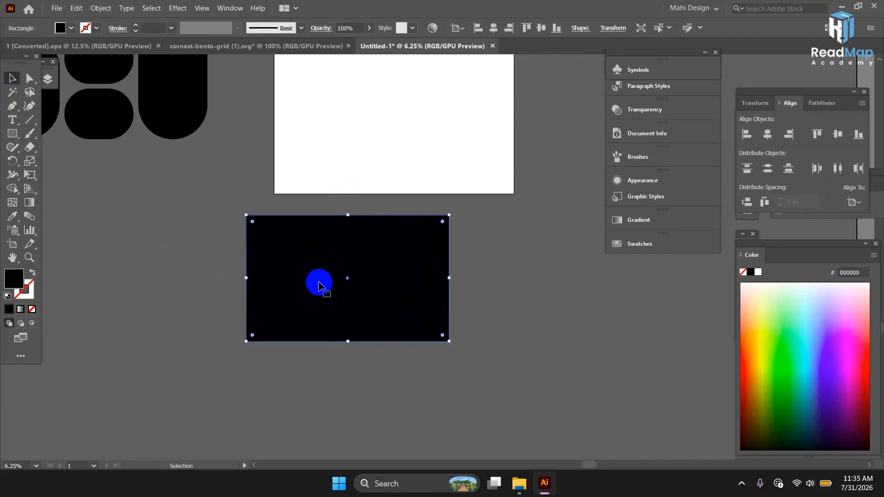
# - Give the rectangle a white (FFFFFF) fill and a white 14 pt stroke
pyautogui.doubleClick(14, 279)
pyautogui.click(293, 164)
pyautogui.click(564, 168)
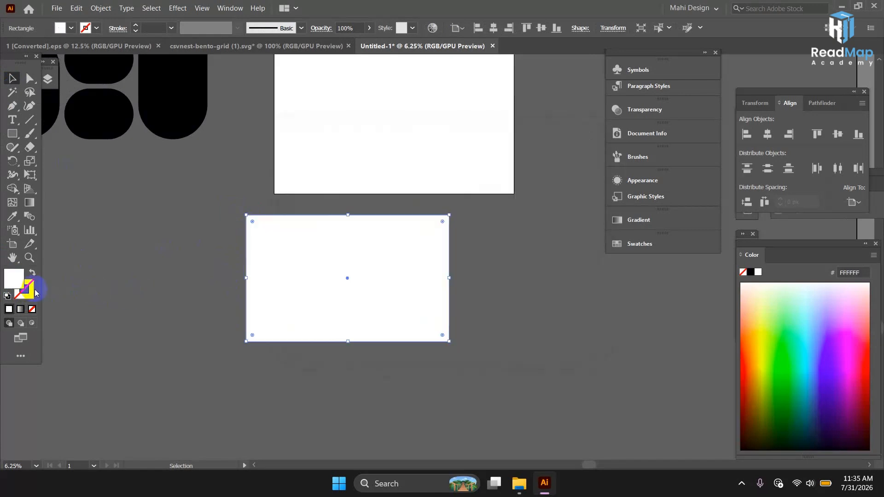
pyautogui.doubleClick(32, 297)
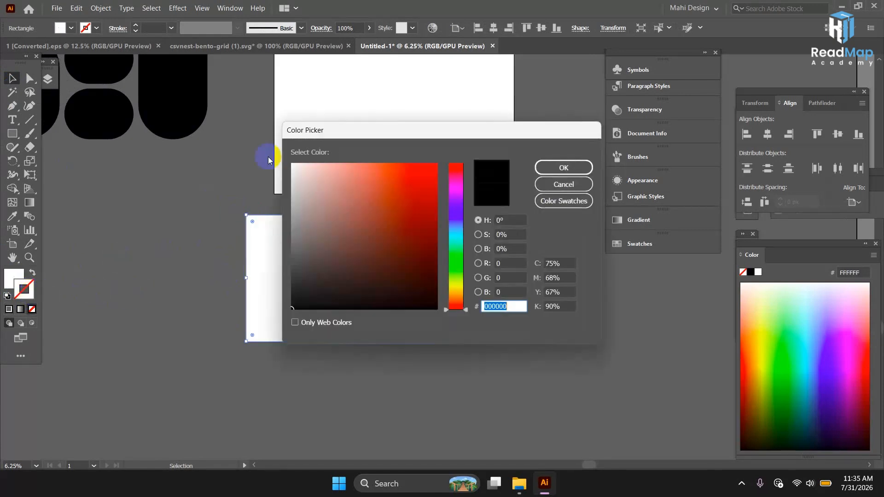
pyautogui.click(293, 165)
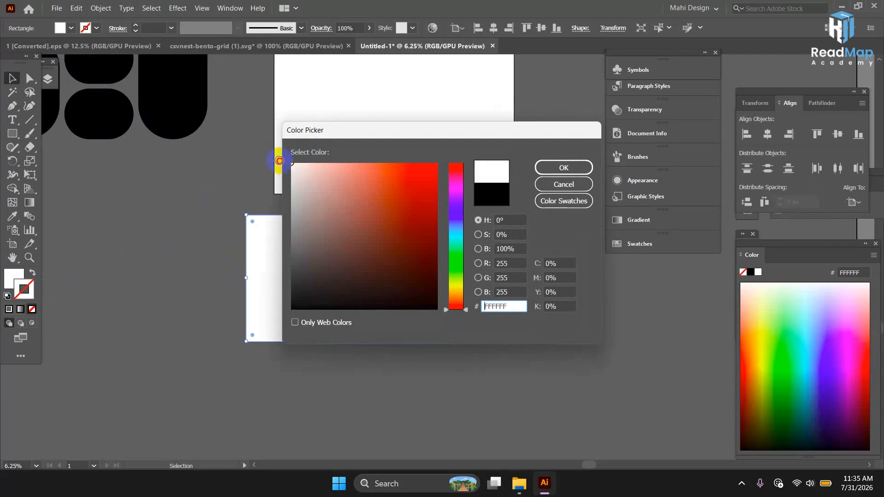
pyautogui.click(542, 168)
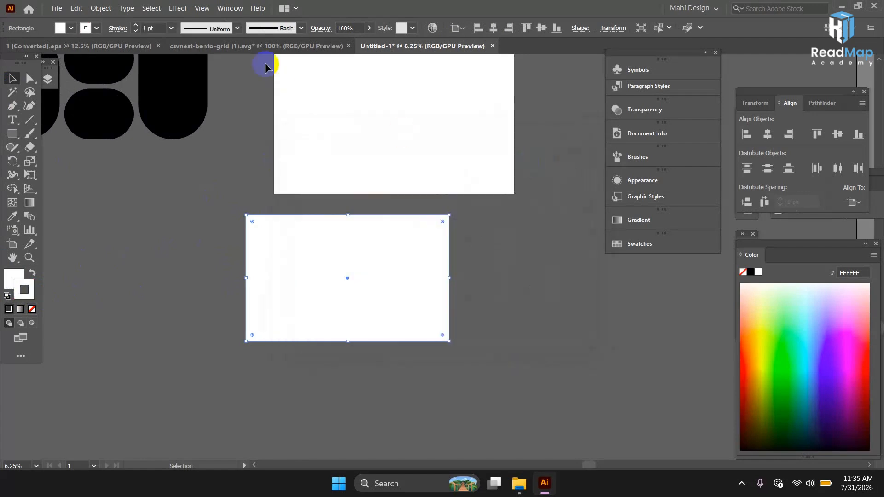
pyautogui.click(136, 28)
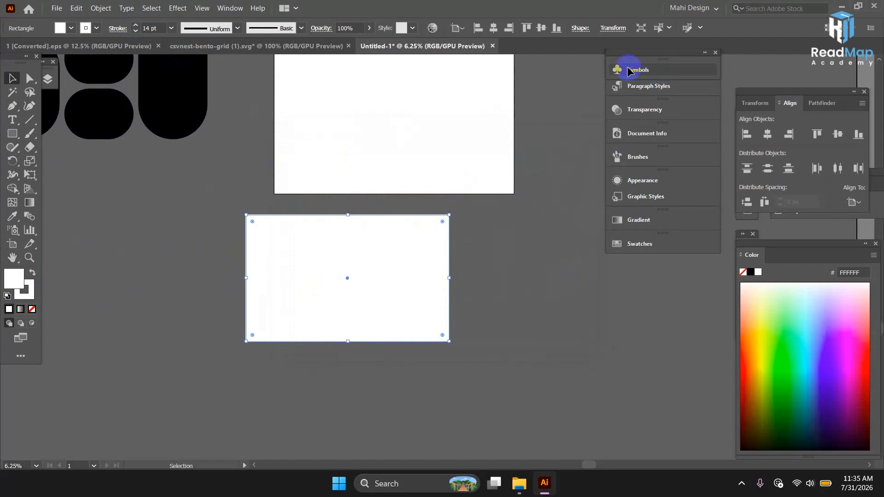
# - Reduce only the rectangle's fill opacity to 20% in its appearance attributes
pyautogui.click(229, 8)
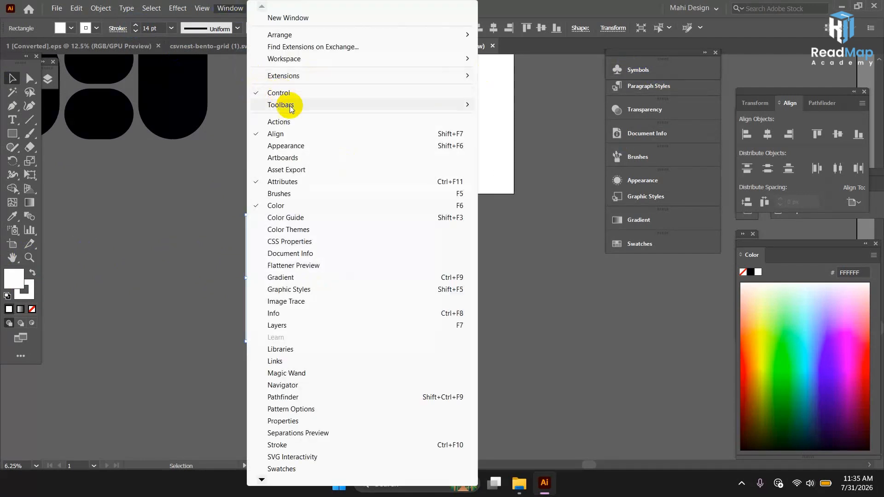
pyautogui.click(309, 145)
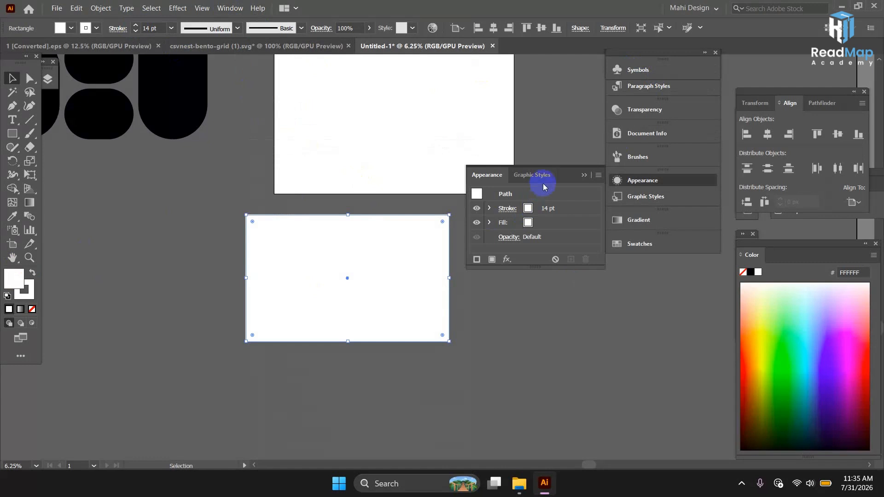
pyautogui.click(582, 176)
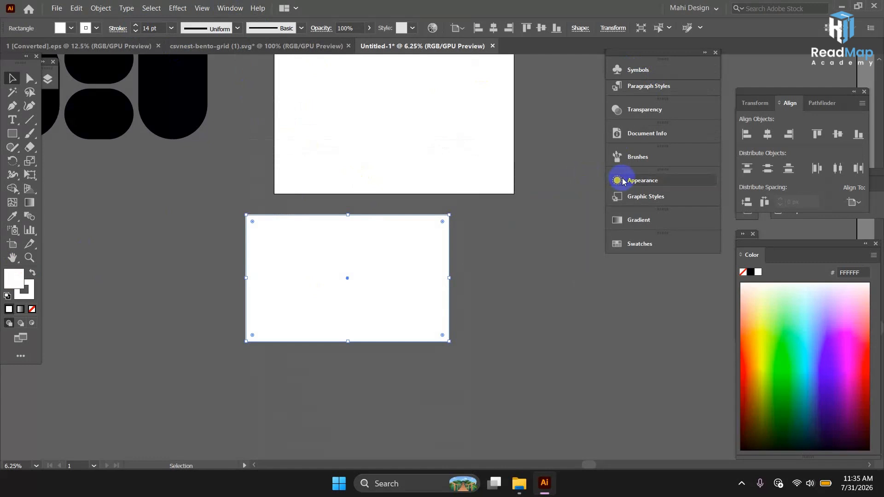
pyautogui.click(623, 181)
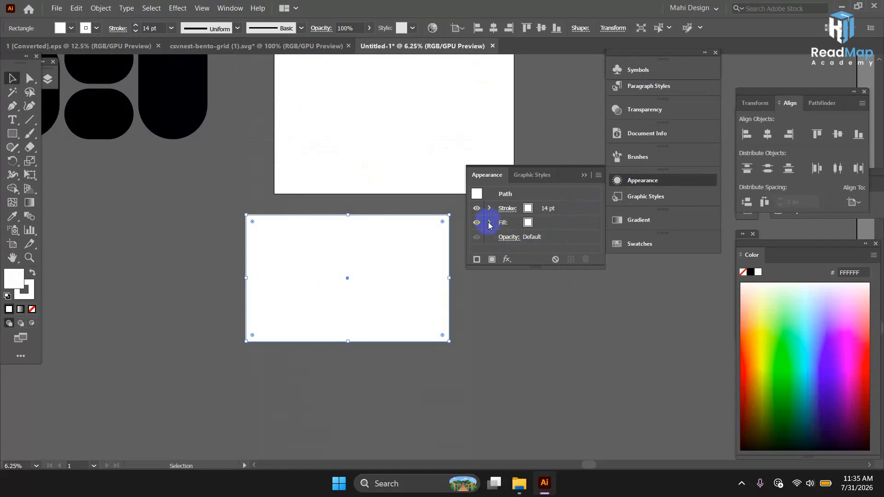
pyautogui.click(538, 222)
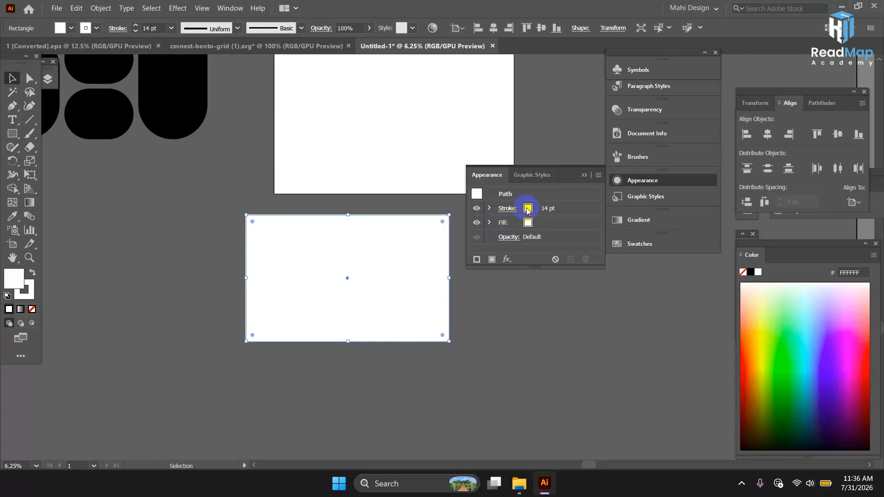
pyautogui.click(490, 224)
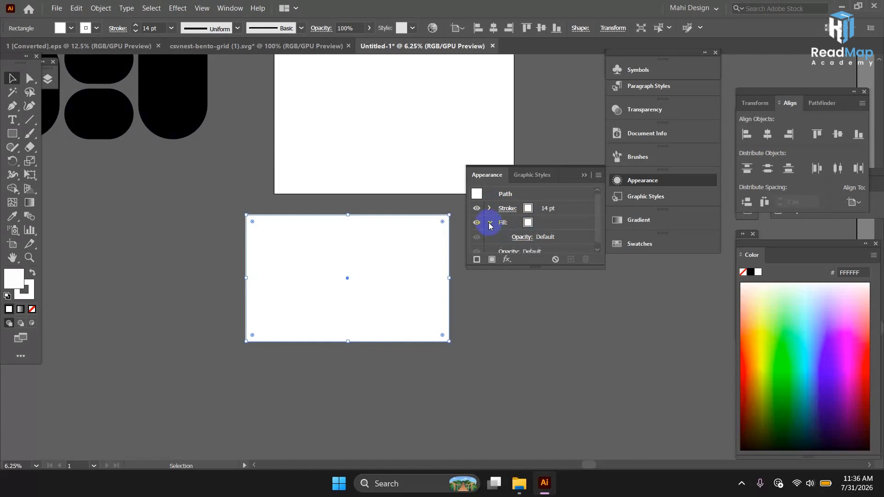
pyautogui.click(522, 232)
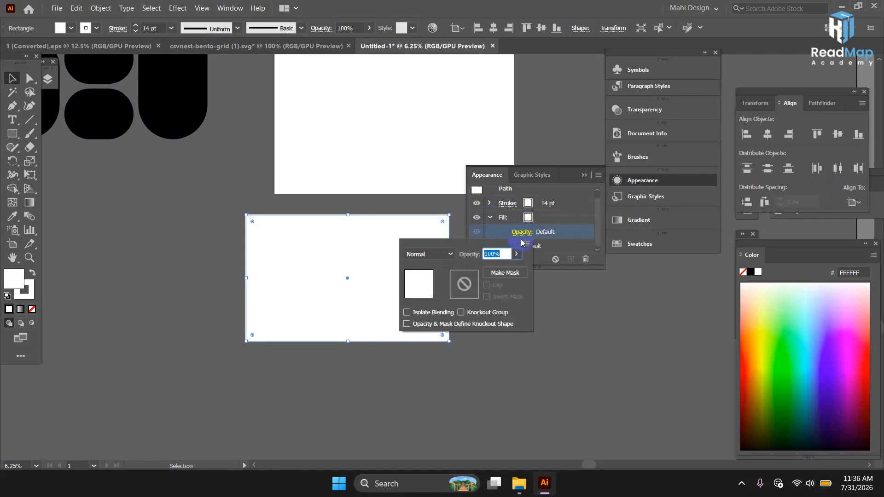
pyautogui.write('2')
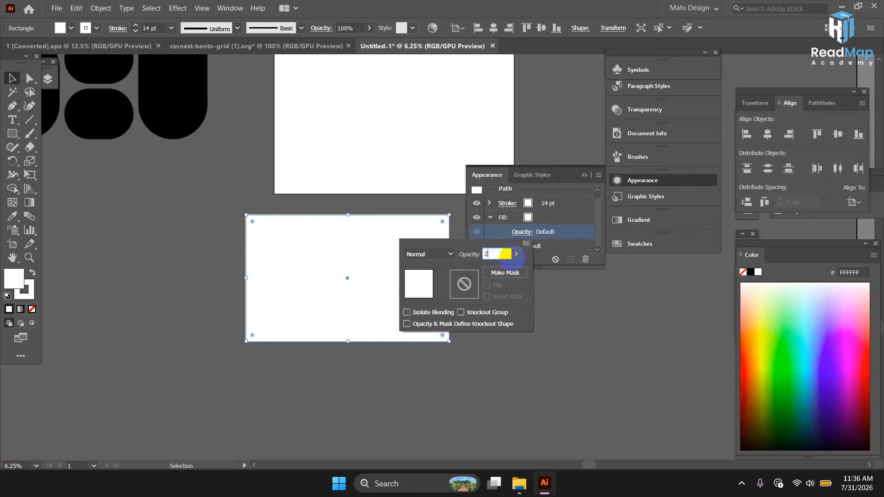
pyautogui.write('0')
pyautogui.press('Return')
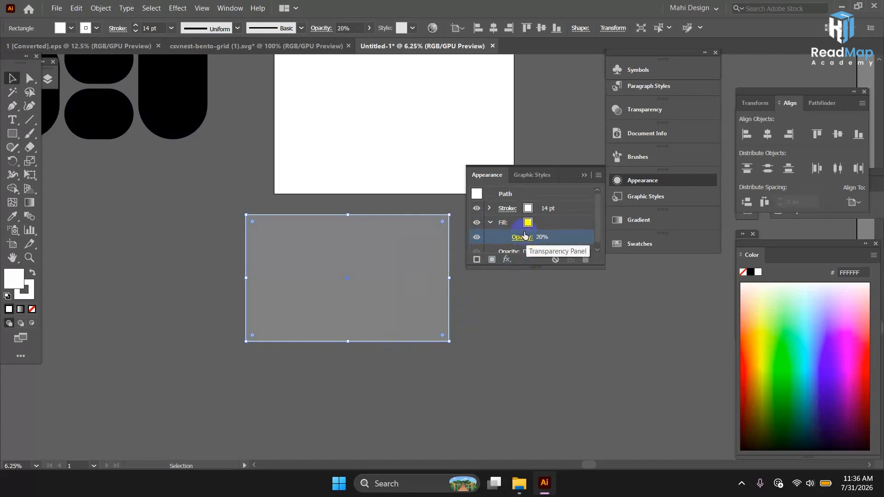
# - Target the rectangle's stroke and apply a linear gradient to it
pyautogui.click(502, 213)
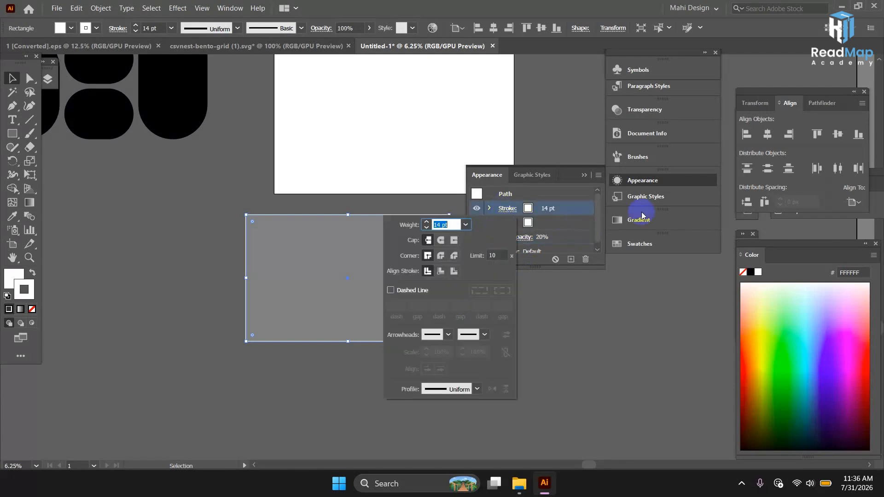
pyautogui.click(663, 221)
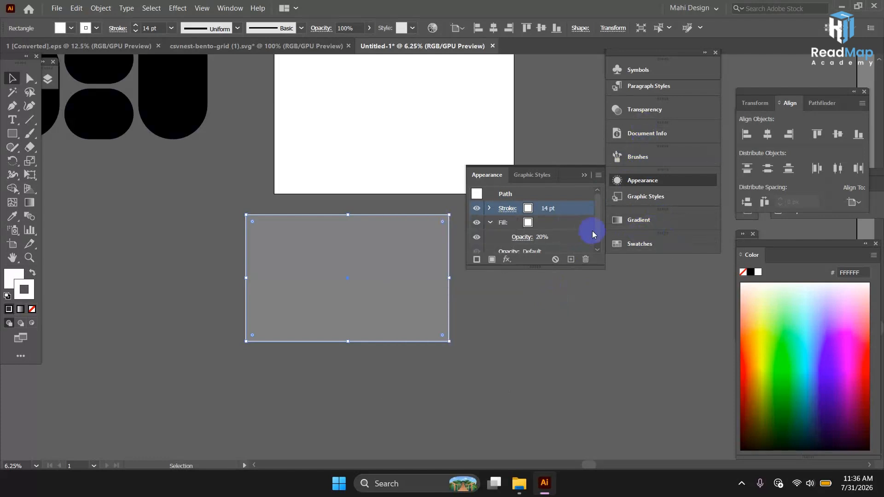
pyautogui.click(625, 221)
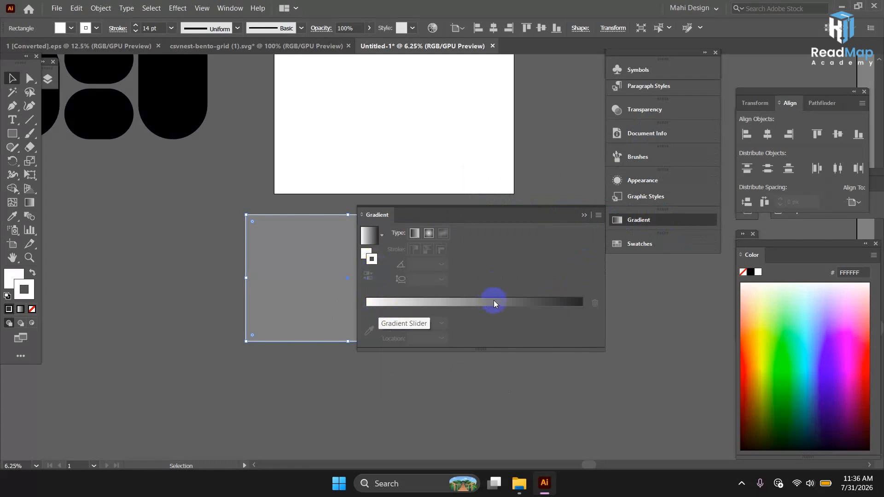
pyautogui.click(414, 235)
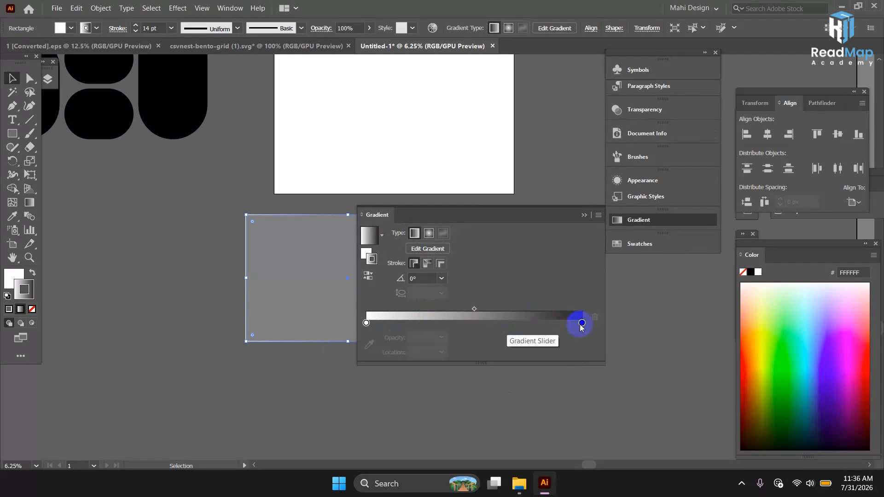
# - Add two intermediate stops to the stroke gradient, at about 12% and about 87%
pyautogui.click(393, 323)
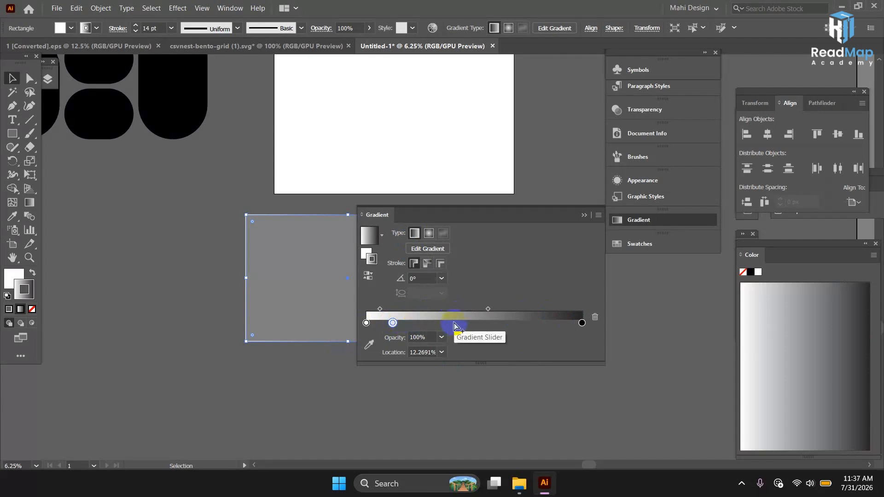
pyautogui.click(393, 323)
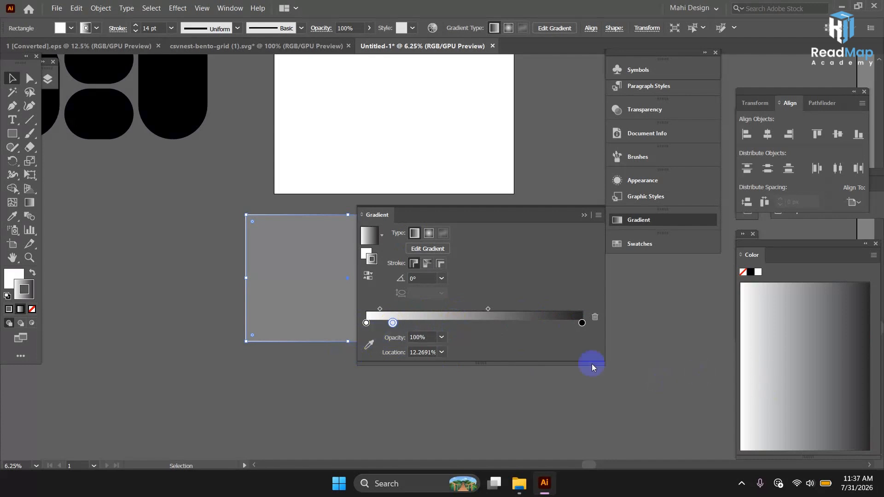
pyautogui.click(554, 324)
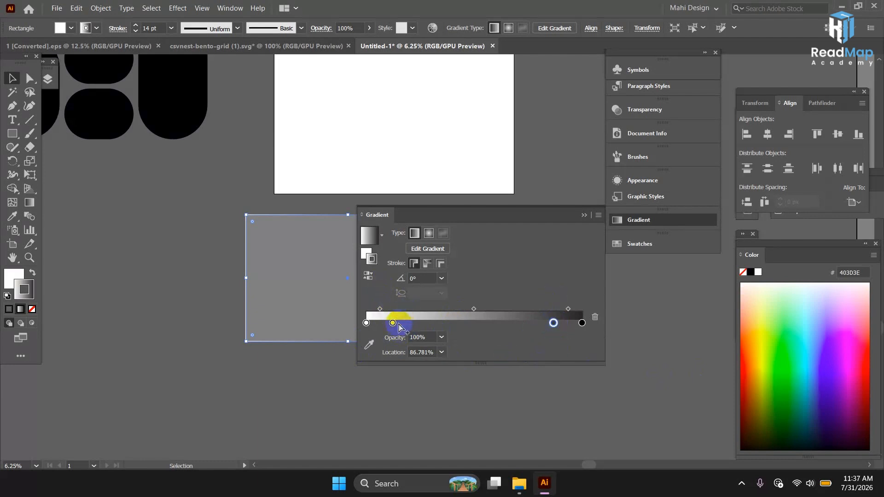
# - Set the location of the stroke gradient's first intermediate stop to 20%
pyautogui.moveTo(393, 323); pyautogui.dragTo(396, 324)
pyautogui.moveTo(395, 326); pyautogui.dragTo(394, 323)
pyautogui.click(435, 353)
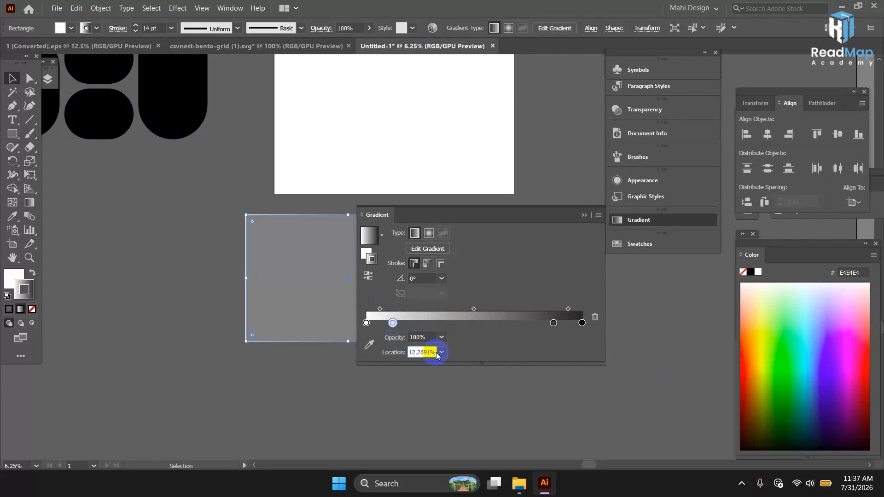
pyautogui.doubleClick(435, 353)
pyautogui.write('2')
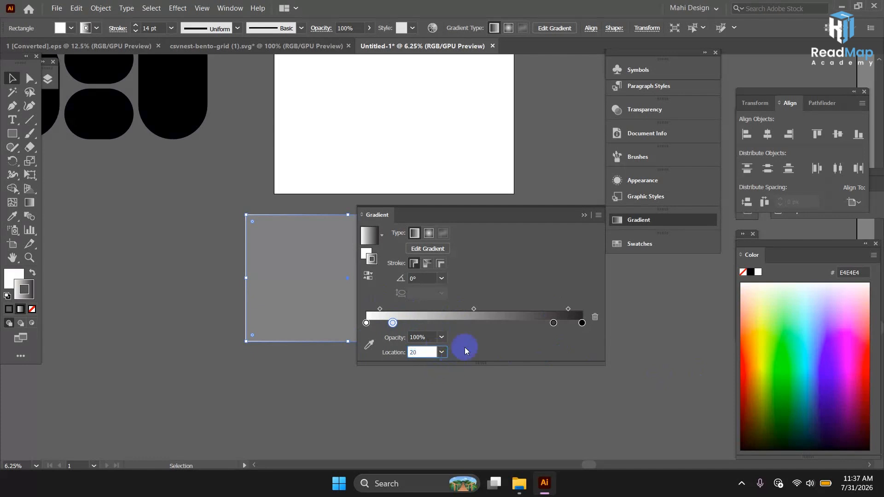
pyautogui.write('0')
pyautogui.press('Return')
# - Set the location of the stroke gradient's second intermediate stop to 80%
pyautogui.click(554, 324)
pyautogui.doubleClick(425, 353)
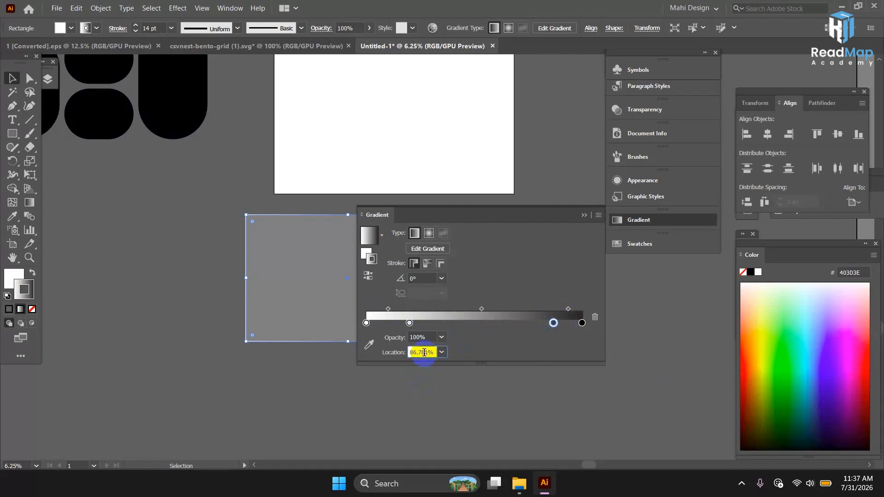
pyautogui.doubleClick(425, 353)
pyautogui.write('80')
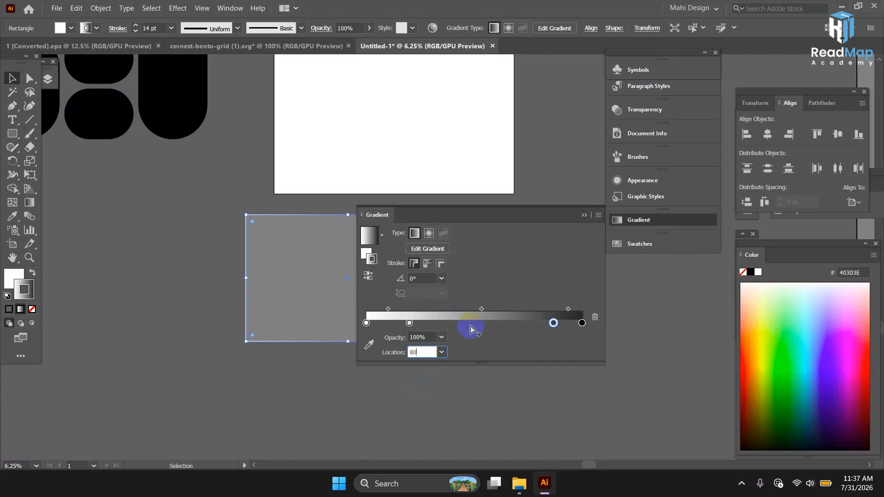
pyautogui.press('Return')
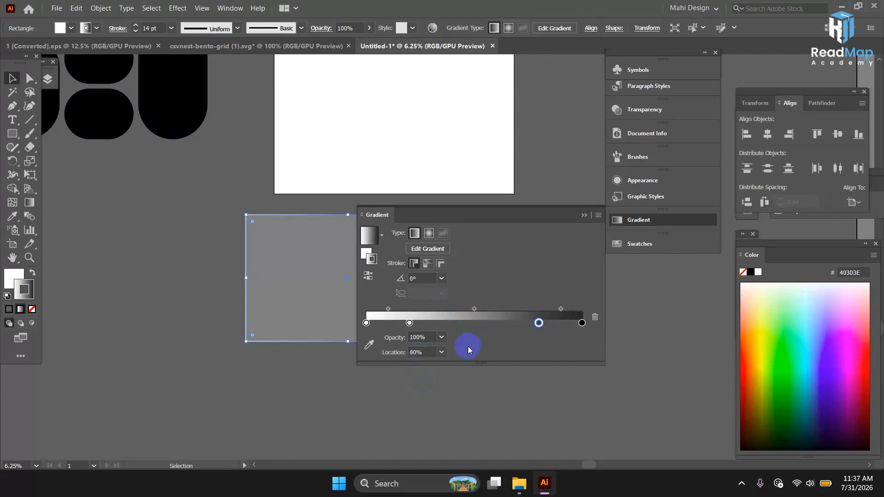
# - Recolour the stroke gradient's two intermediate stops, at 20% and 80%, to white
pyautogui.click(366, 323)
pyautogui.click(410, 323)
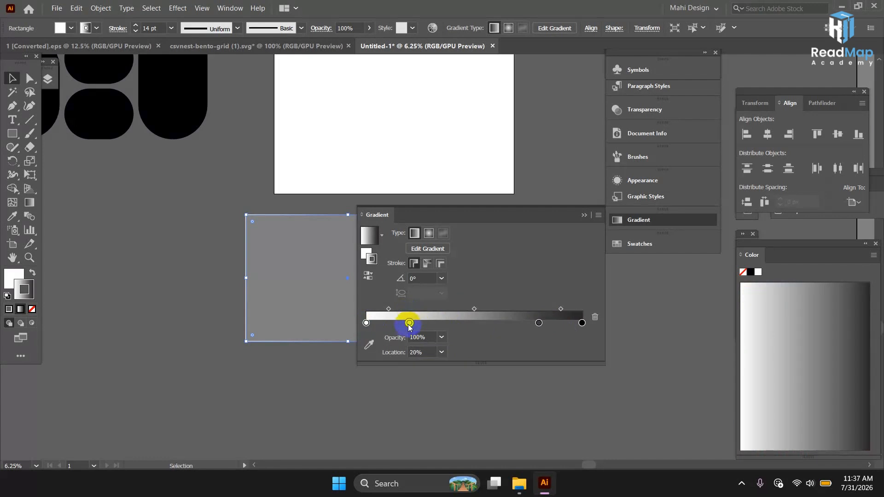
pyautogui.doubleClick(410, 323)
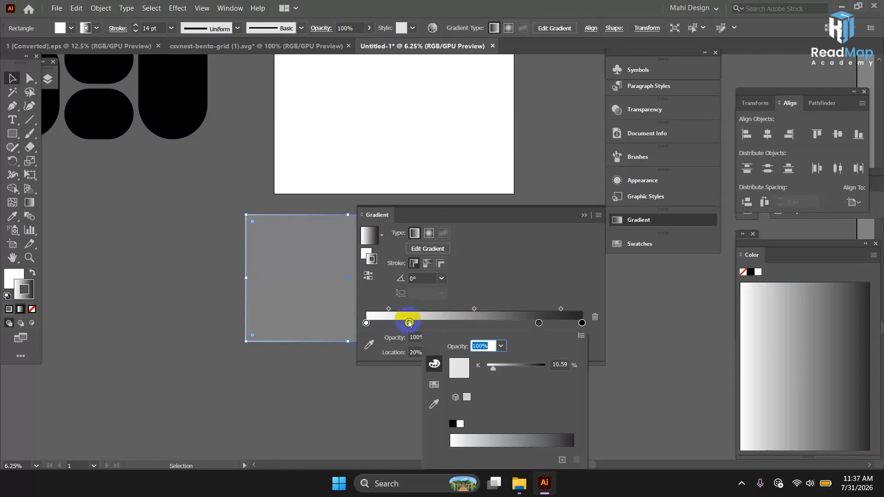
pyautogui.click(461, 423)
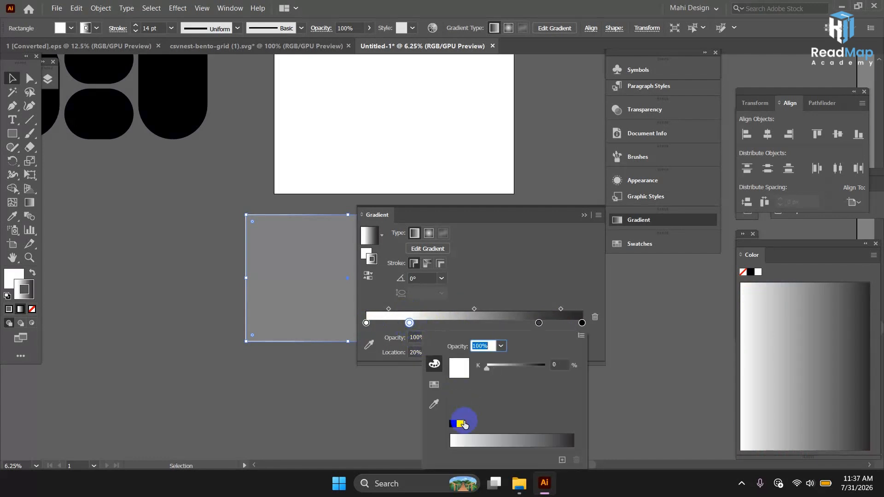
pyautogui.doubleClick(538, 323)
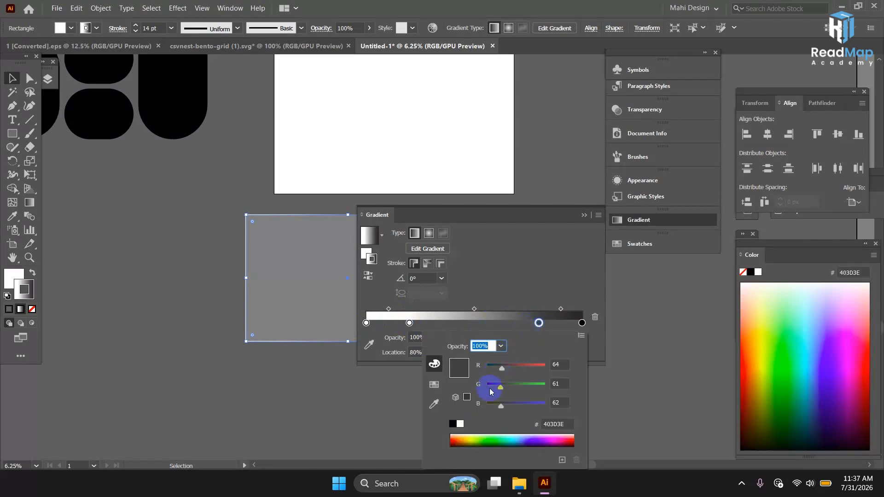
pyautogui.click(462, 426)
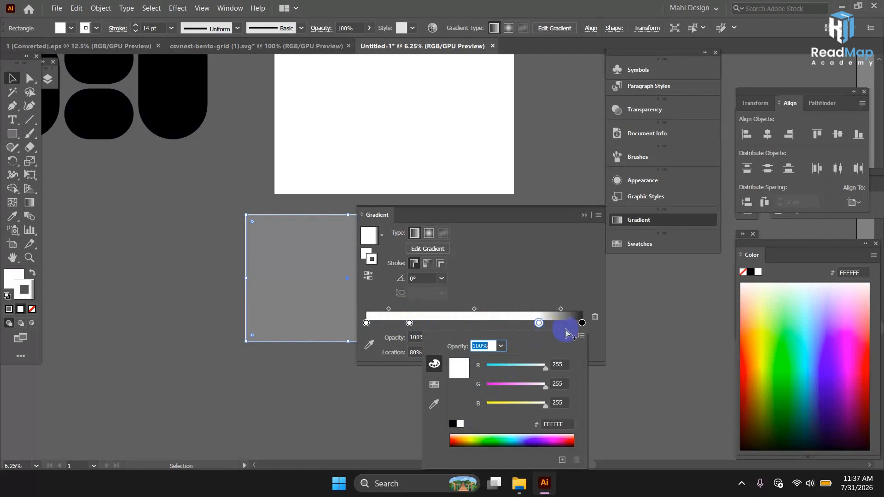
# - Recolour the stroke gradient's end stop at 100% to white
pyautogui.doubleClick(582, 323)
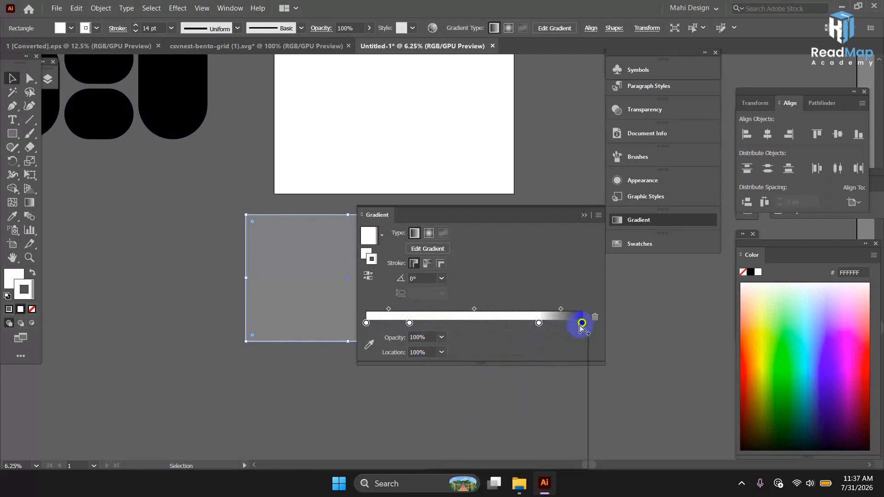
pyautogui.click(546, 368)
pyautogui.click(460, 424)
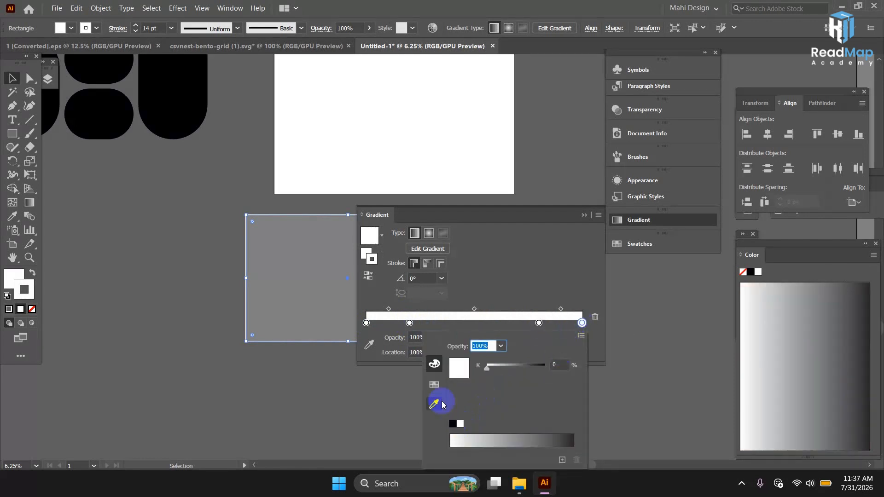
pyautogui.click(390, 333)
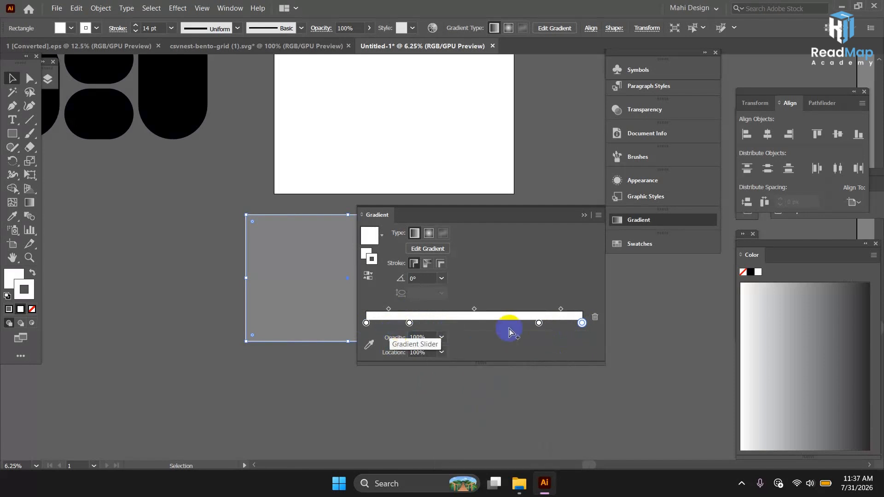
# - Set the opacity of the stroke gradient's first stop, at location 0%, to 5%
pyautogui.click(367, 323)
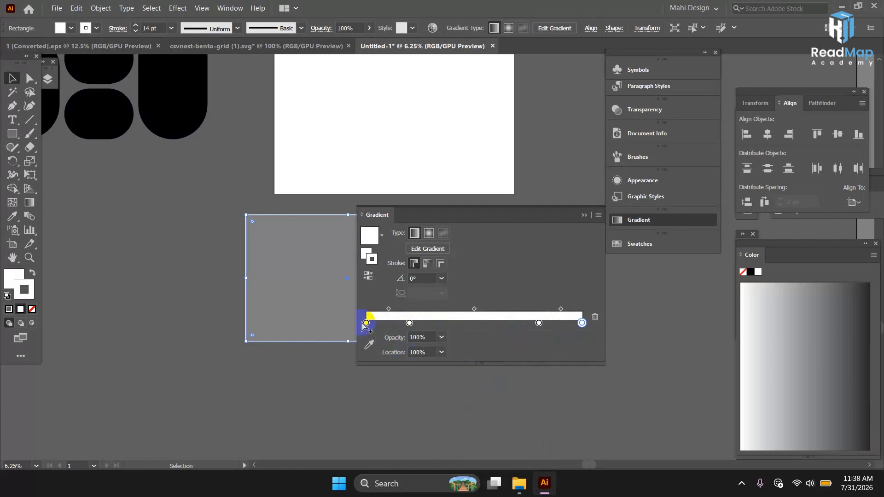
pyautogui.click(442, 337)
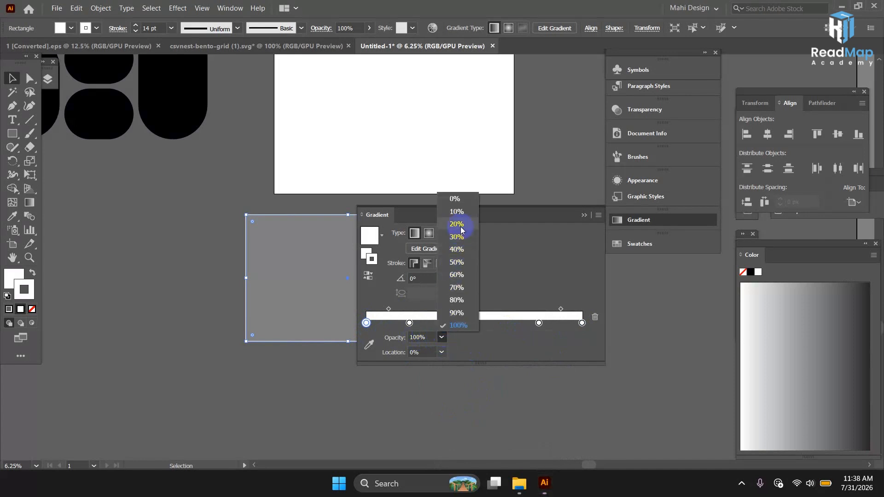
pyautogui.click(422, 344)
pyautogui.click(425, 338)
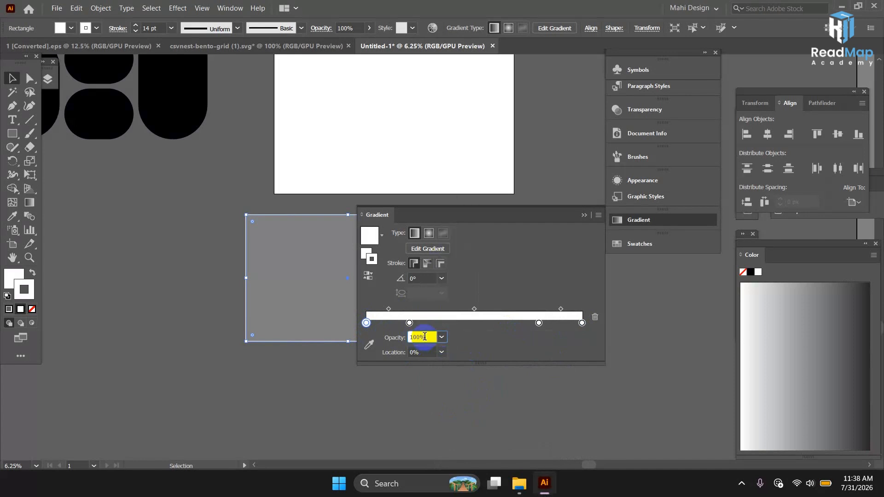
pyautogui.doubleClick(425, 337)
pyautogui.write('5')
pyautogui.press('Return')
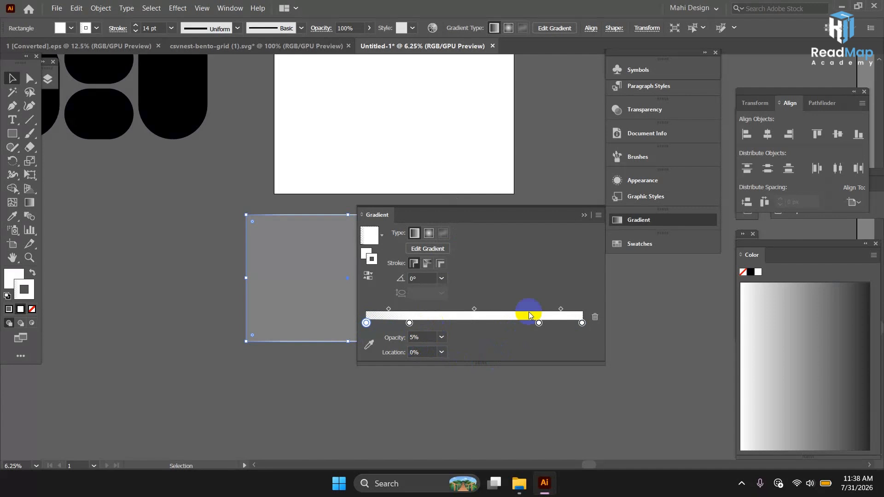
# - Set the opacity of the stroke gradient's last stop, at location 100%, to 5%
pyautogui.click(582, 324)
pyautogui.click(441, 337)
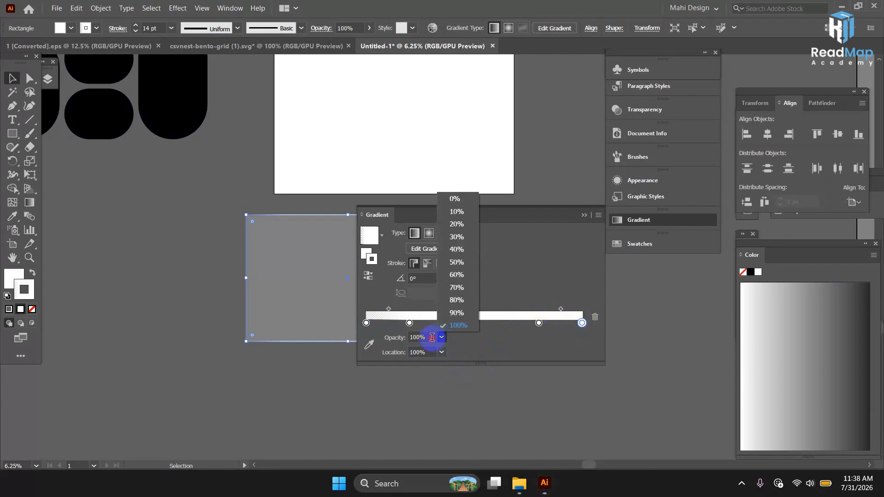
pyautogui.click(432, 338)
pyautogui.hotkey('ctrl', 'a')
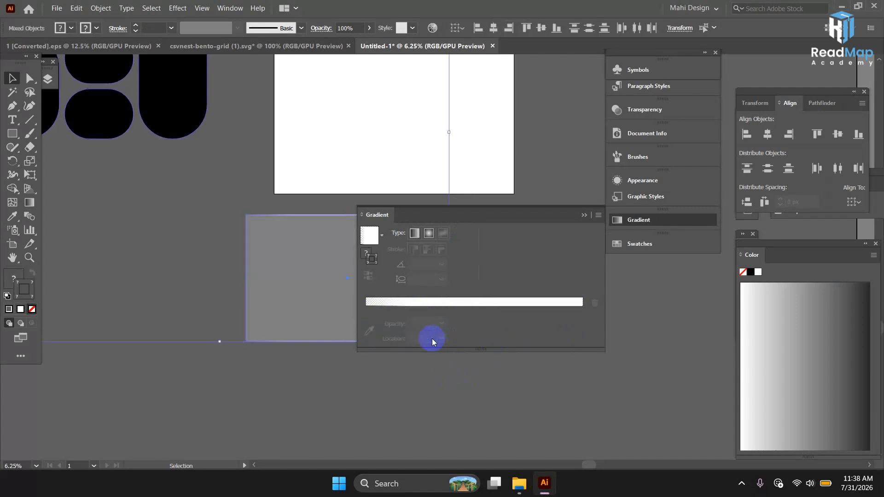
pyautogui.hotkey('ctrl', 'z')
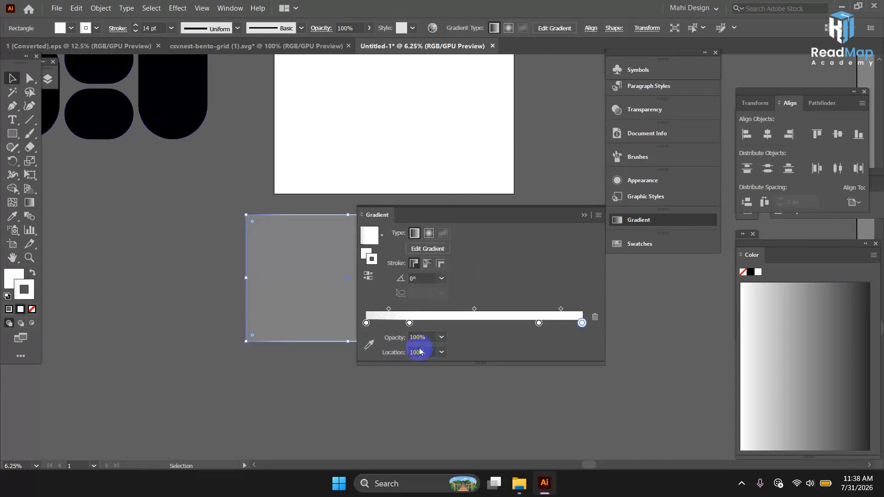
pyautogui.doubleClick(424, 338)
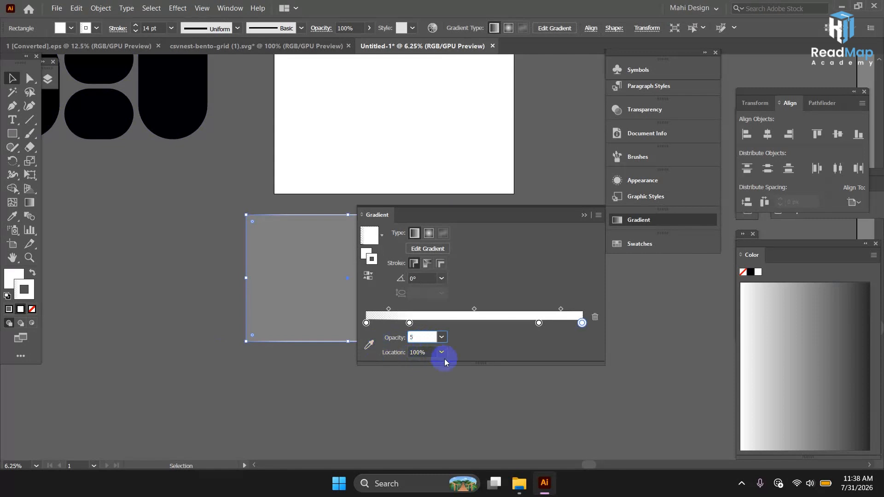
pyautogui.write('5')
pyautogui.press('Return')
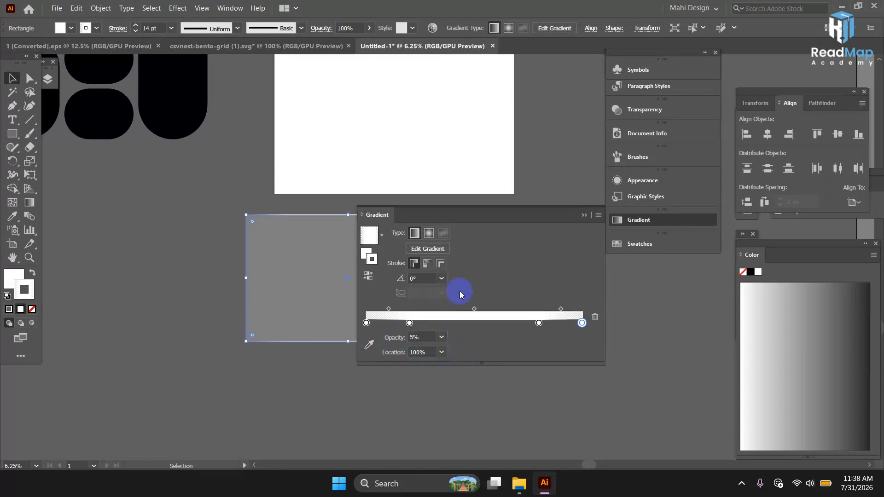
# - Set the angle of the rectangle's stroke gradient to 45°
pyautogui.click(584, 216)
pyautogui.moveTo(336, 294); pyautogui.dragTo(351, 292)
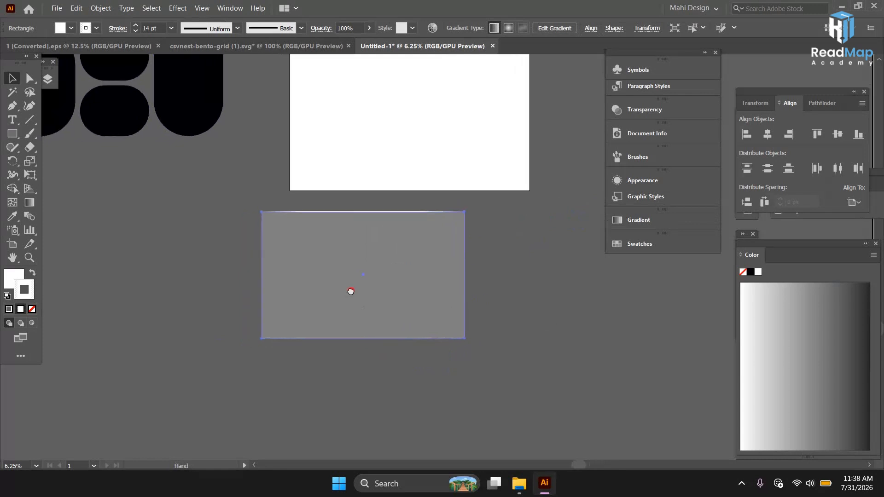
pyautogui.click(622, 222)
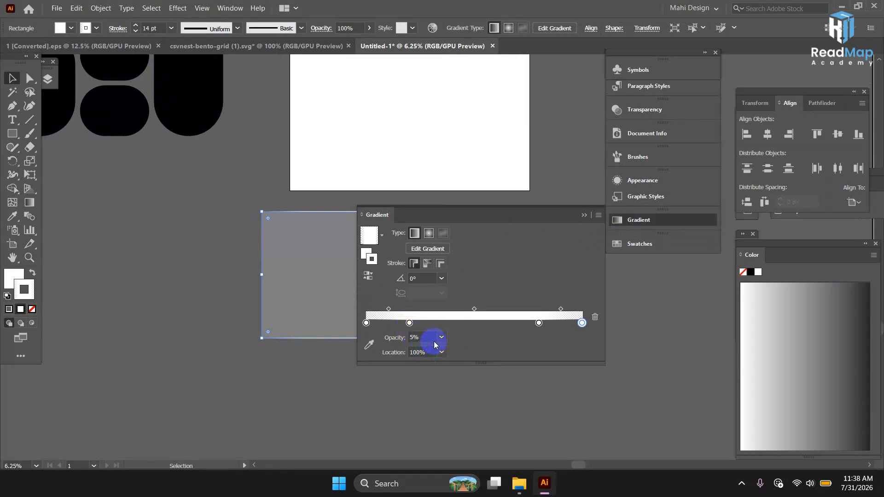
pyautogui.click(442, 279)
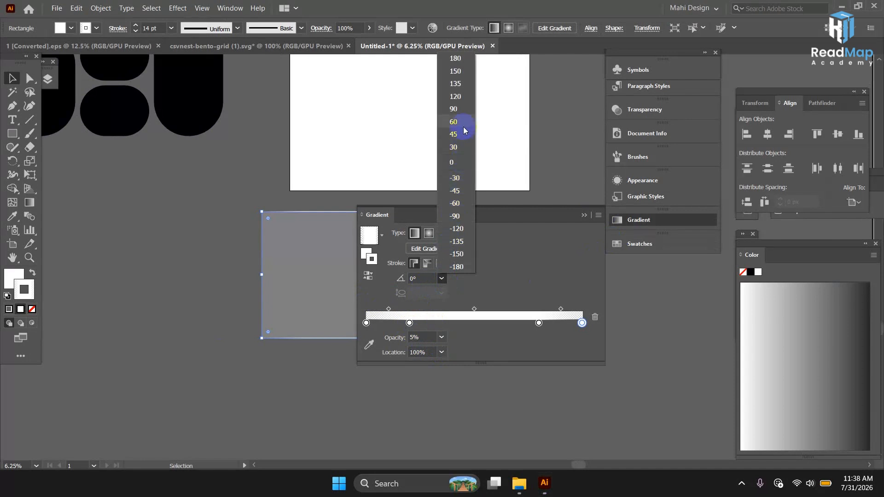
pyautogui.click(454, 134)
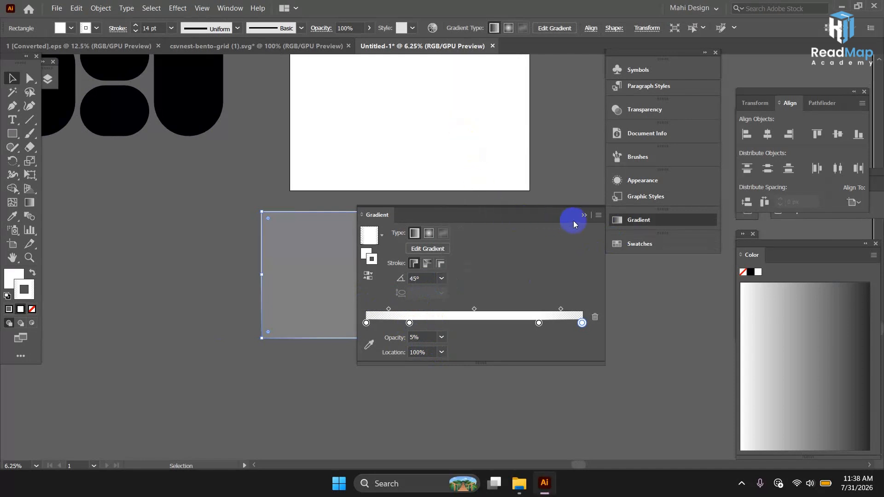
pyautogui.click(584, 216)
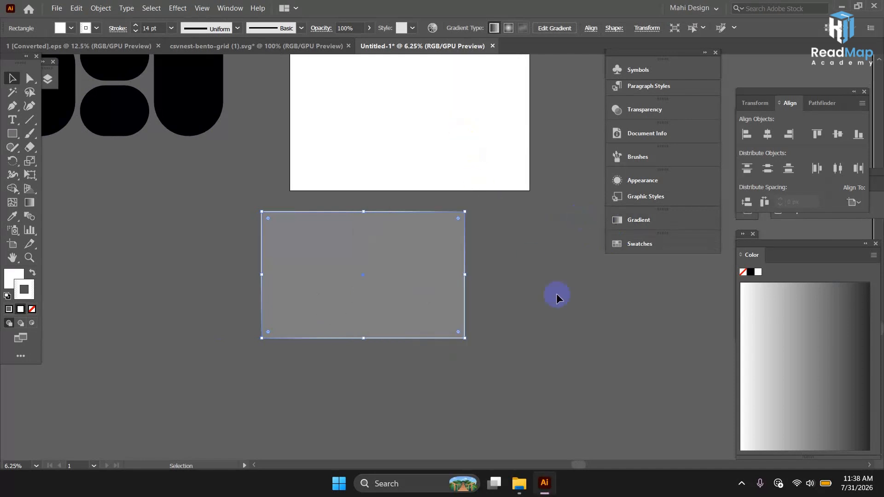
# - Try a 90° angle for the rectangle's stroke gradient
pyautogui.click(617, 220)
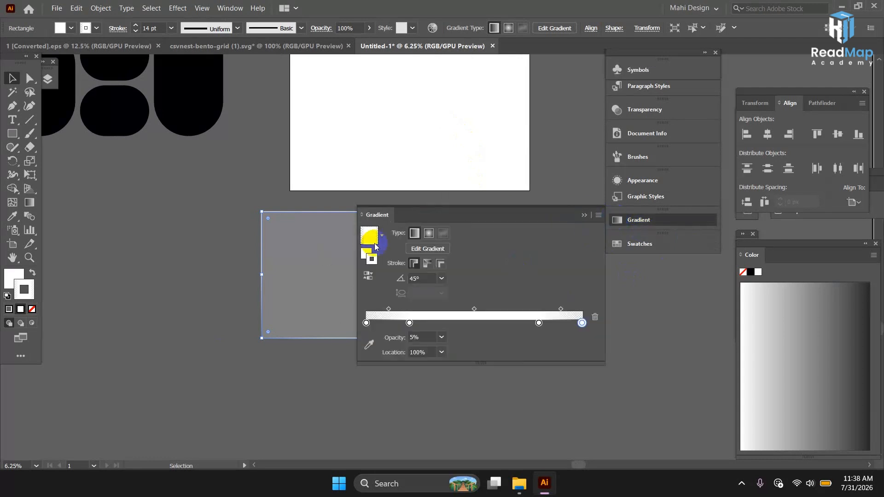
pyautogui.click(445, 279)
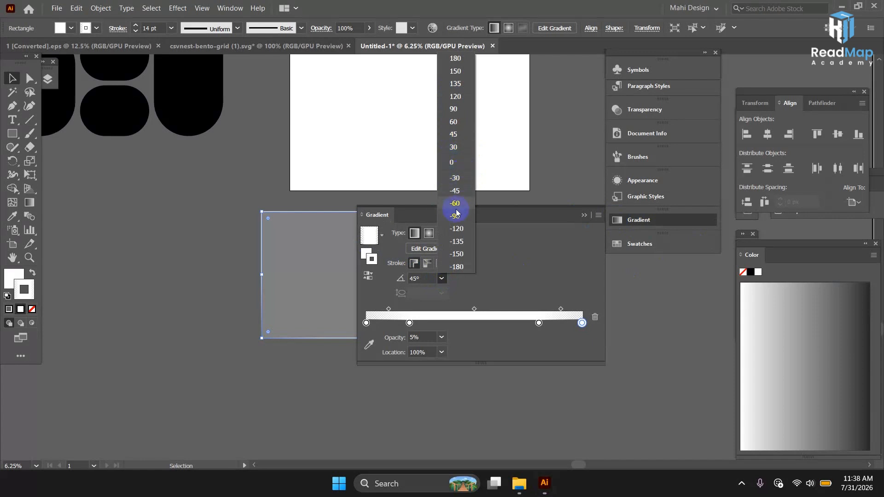
pyautogui.click(463, 109)
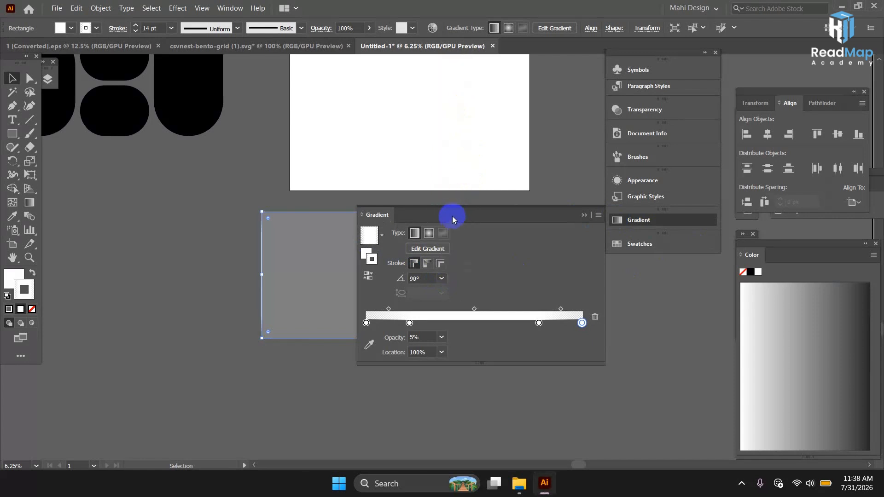
pyautogui.click(581, 218)
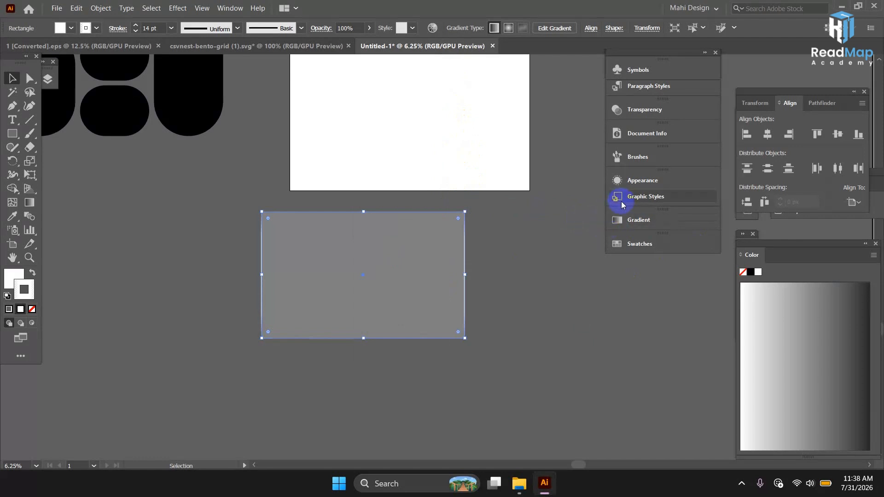
# - Set the stroke gradient's angle back to 45°
pyautogui.click(619, 220)
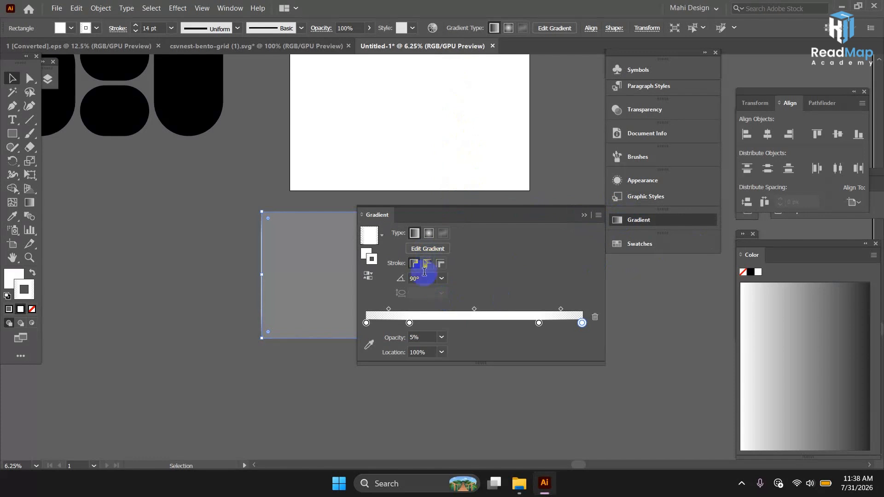
pyautogui.click(441, 279)
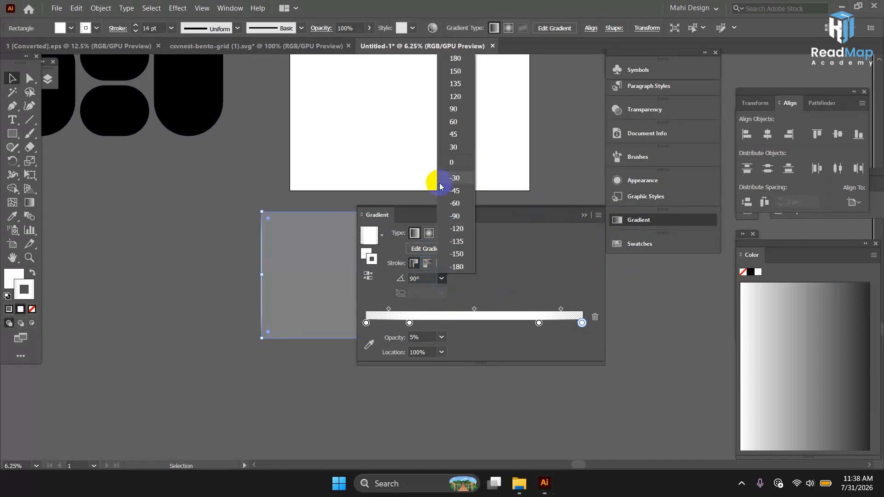
pyautogui.click(452, 134)
pyautogui.click(584, 216)
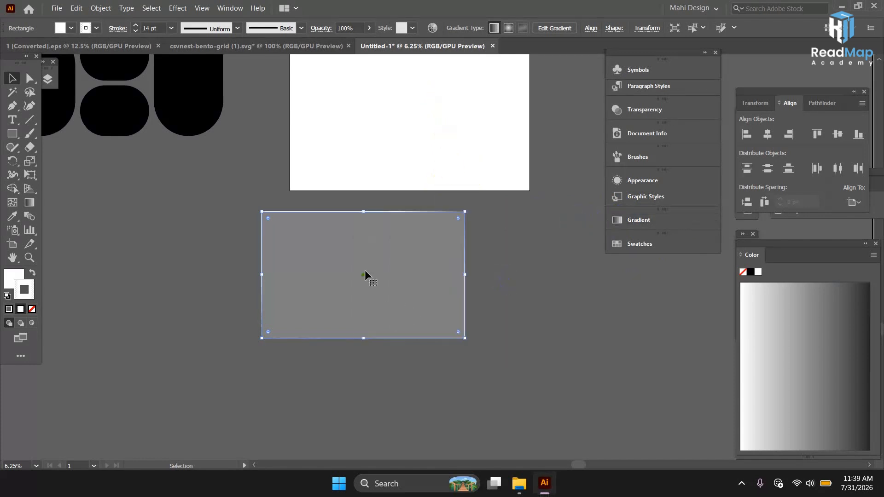
# - Reposition the translucent rectangle just below the artboard
pyautogui.press('space')
pyautogui.moveTo(292, 254); pyautogui.dragTo(379, 375)
pyautogui.press('space')
pyautogui.press('space')
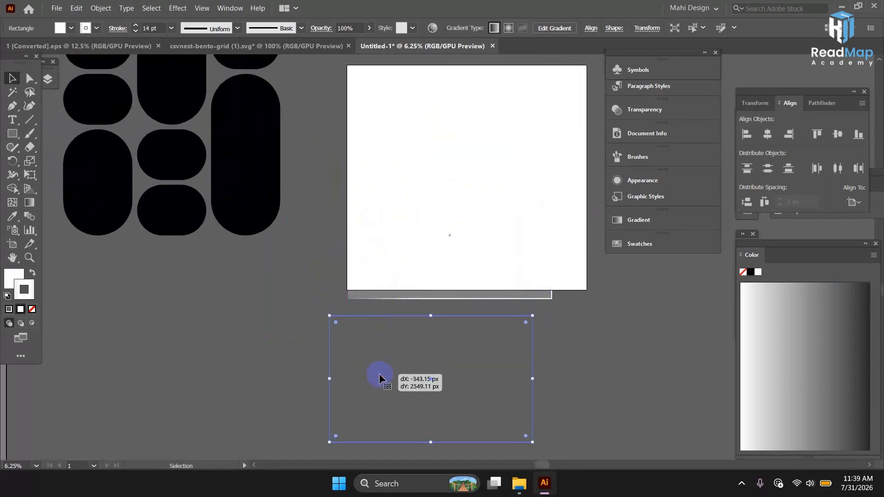
pyautogui.press('space')
pyautogui.moveTo(355, 292); pyautogui.dragTo(459, 353)
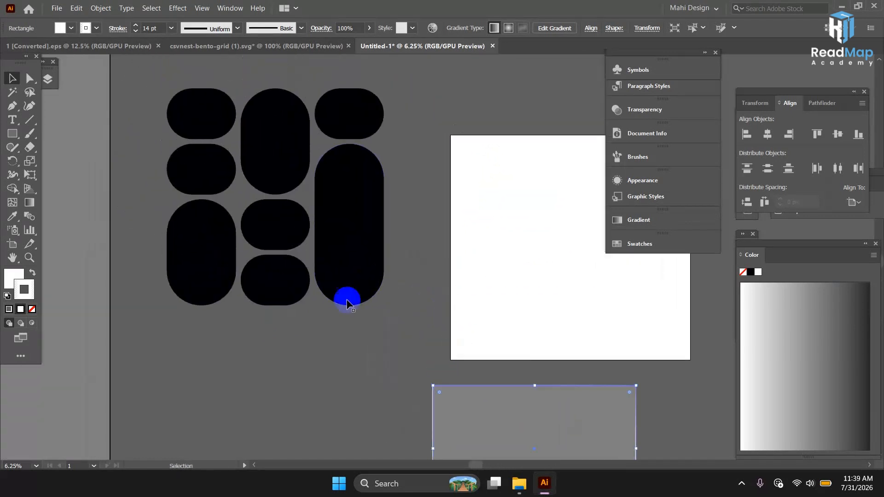
# - Select the black bento tile group and copy the rectangle's fill and gradient stroke onto it with the Eyedropper
pyautogui.moveTo(238, 161); pyautogui.dragTo(399, 316)
pyautogui.press('space')
pyautogui.moveTo(406, 354); pyautogui.dragTo(272, 249)
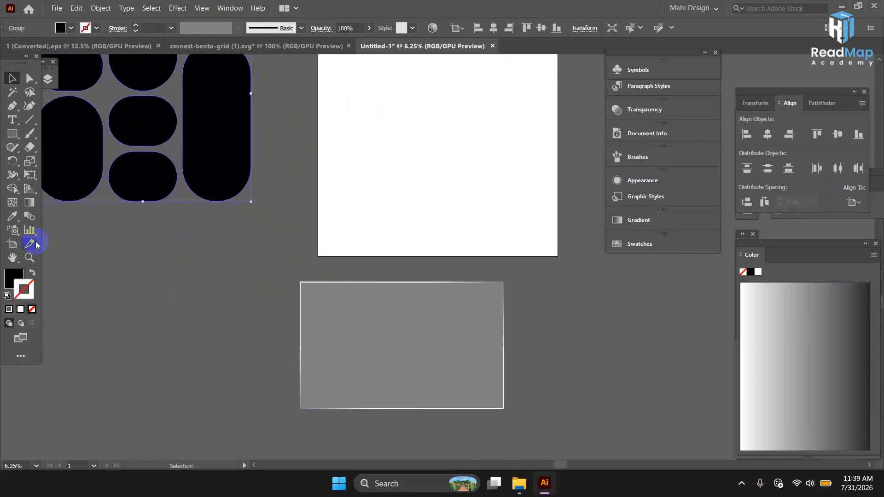
pyautogui.click(12, 216)
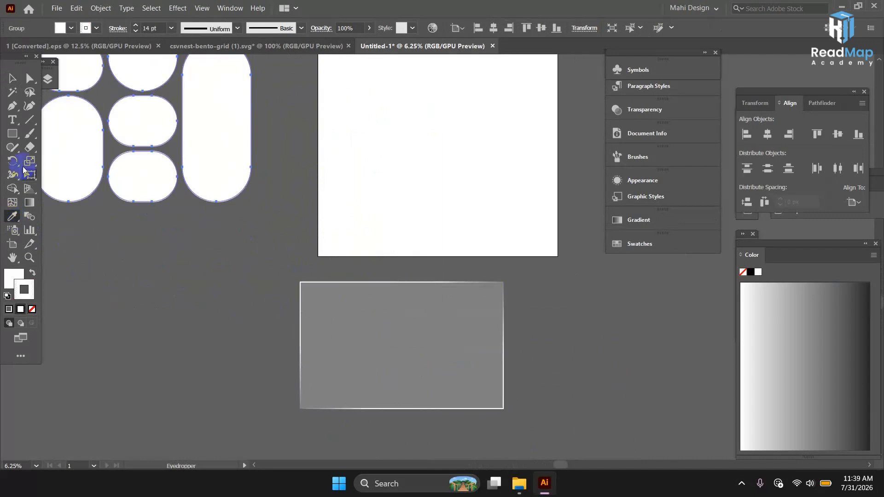
# - Try to move the bento tile group towards the artboard, and undo the move
pyautogui.click(12, 78)
pyautogui.moveTo(181, 276); pyautogui.dragTo(301, 379)
pyautogui.moveTo(175, 247); pyautogui.dragTo(184, 265)
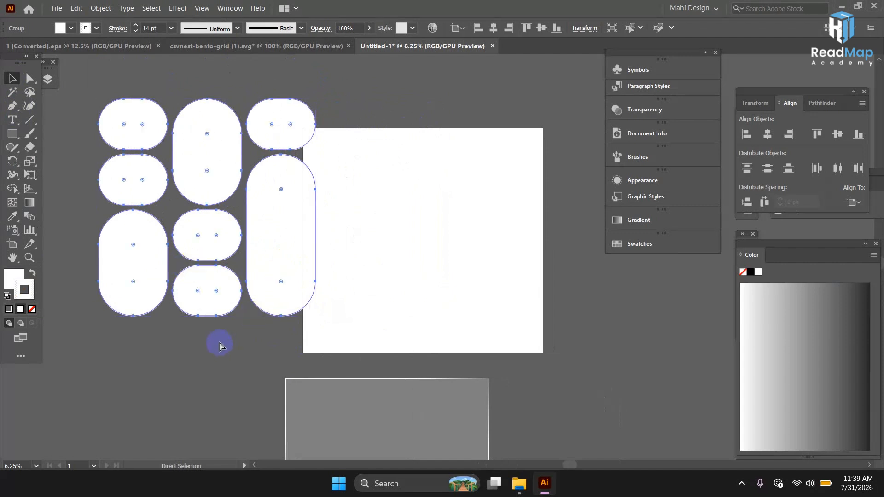
pyautogui.hotkey('ctrl', 'z')
pyautogui.hotkey('ctrl', 'z')
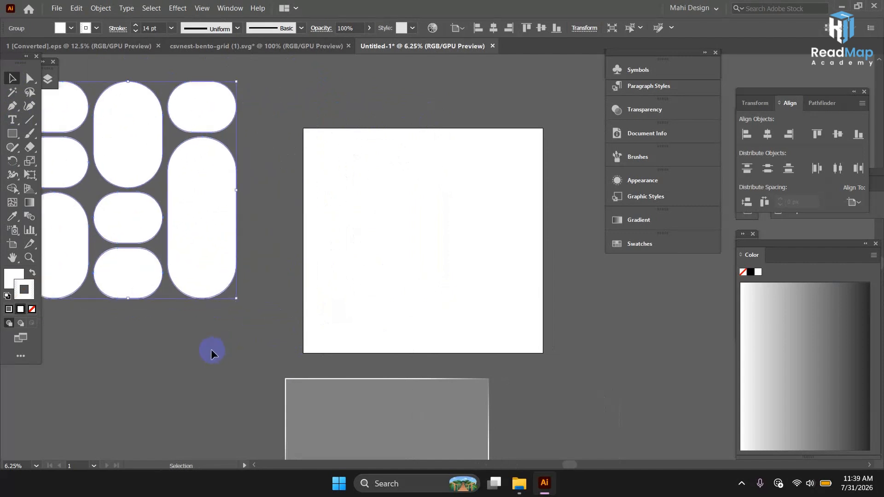
# - Undo the Eyedropper transfer on the bento tile group and ungroup it into separate tiles
pyautogui.hotkey('ctrl', 'z')
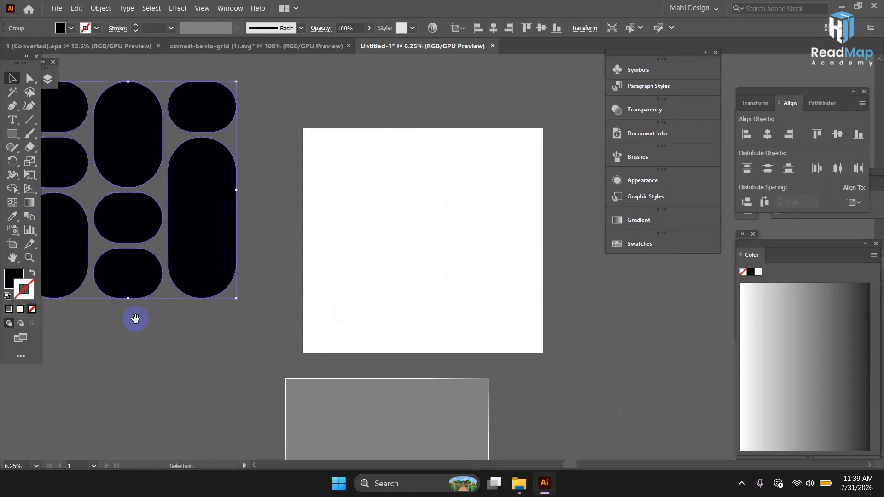
pyautogui.moveTo(135, 319); pyautogui.dragTo(200, 323)
pyautogui.rightClick(162, 170)
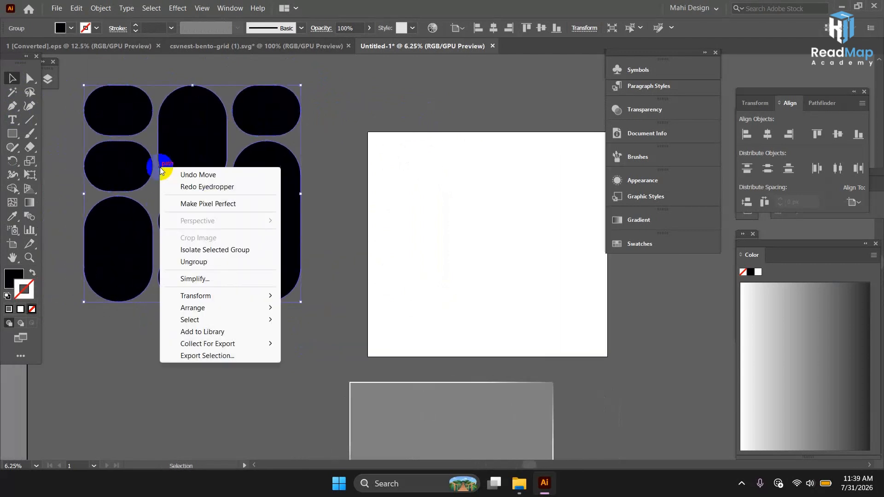
pyautogui.click(183, 266)
pyautogui.click(237, 376)
# - Copy the translucent rectangle's appearance onto the upper-left small tile and the tall middle-column tile with the Eyedropper
pyautogui.click(118, 122)
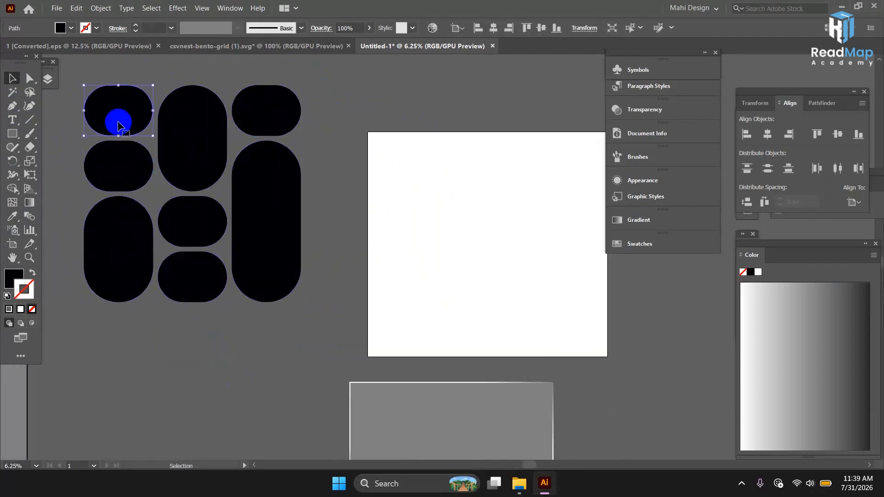
pyautogui.click(12, 216)
pyautogui.click(405, 408)
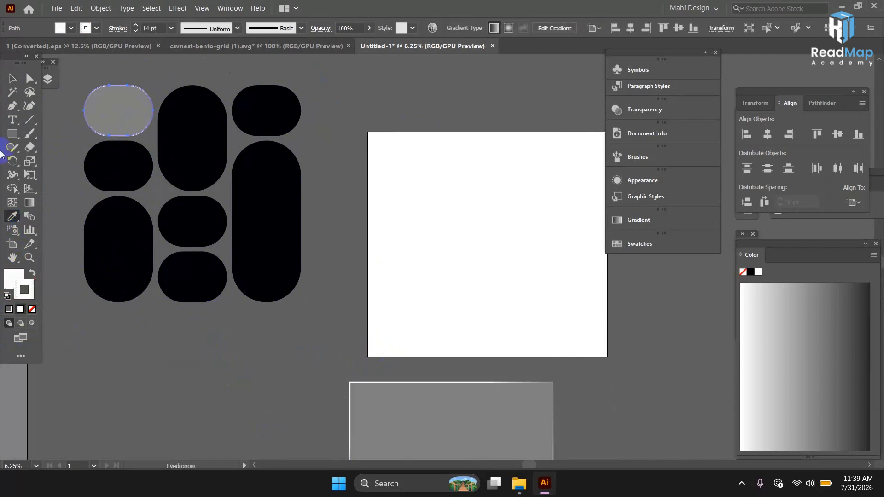
pyautogui.click(12, 79)
pyautogui.click(187, 138)
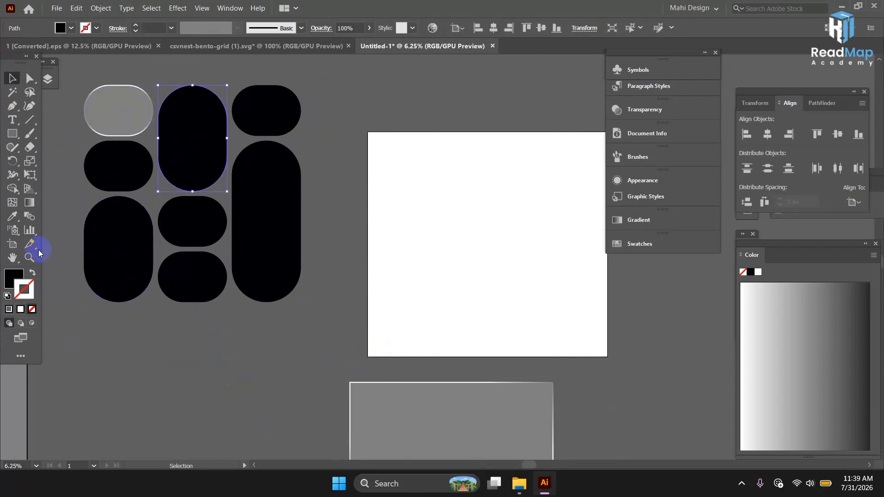
pyautogui.click(11, 217)
pyautogui.click(413, 397)
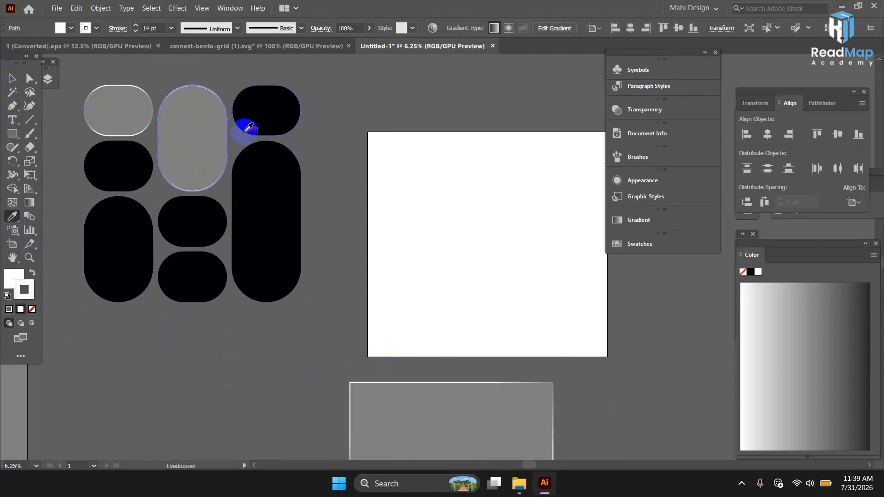
# - Apply the translucent rectangle's appearance to the small right-column tile and the second left-column tile with the Eyedropper
pyautogui.click(12, 78)
pyautogui.click(254, 101)
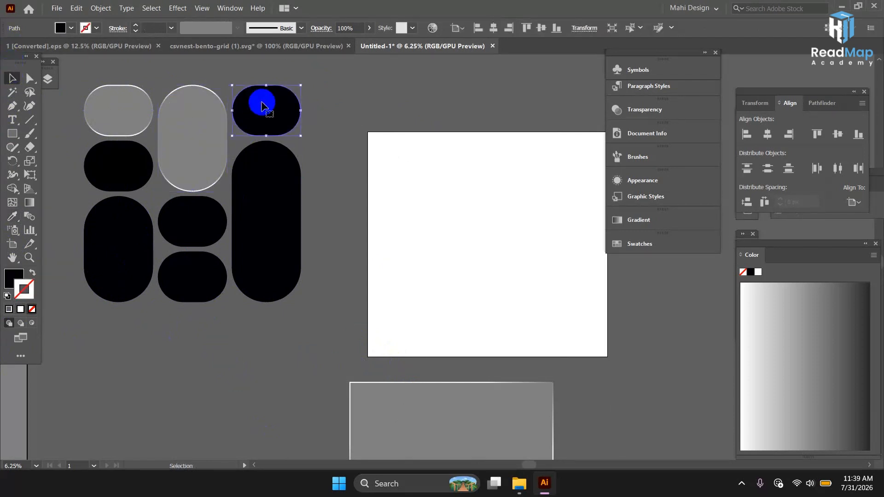
pyautogui.click(13, 216)
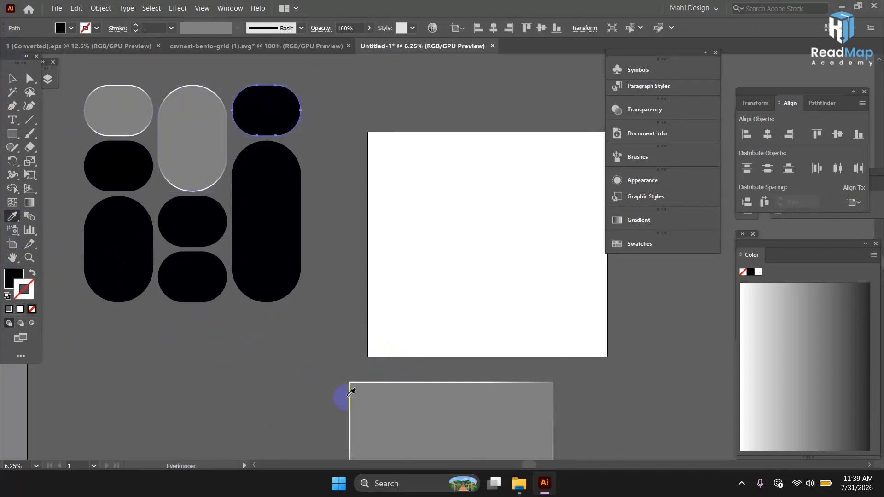
pyautogui.click(368, 398)
pyautogui.click(10, 79)
pyautogui.click(102, 172)
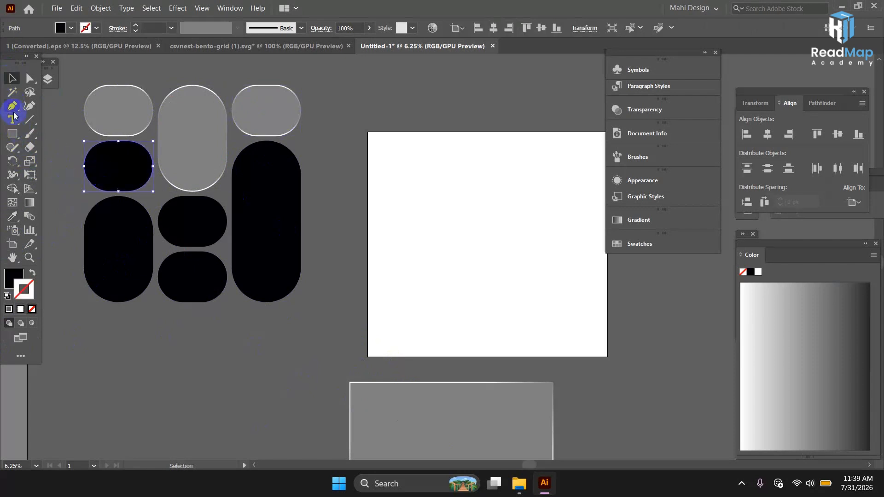
pyautogui.click(13, 217)
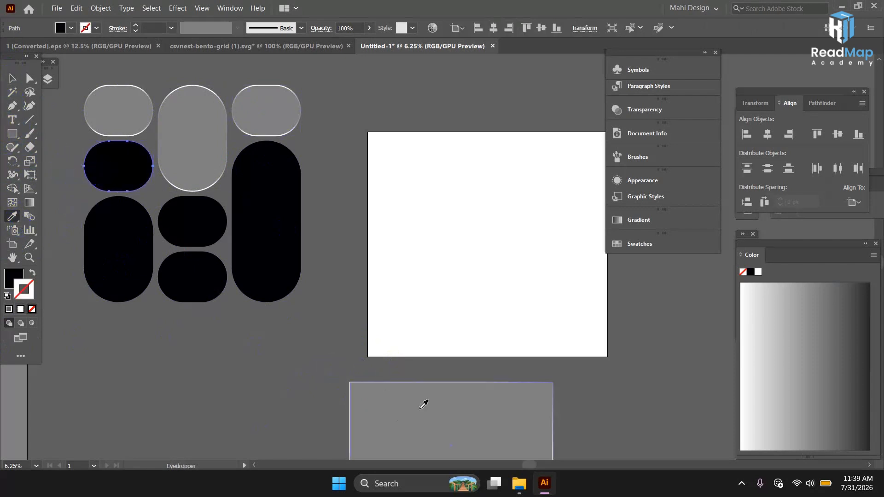
pyautogui.click(425, 403)
# - Give the tall right-column tile the glass appearance by sampling the finished tall middle tile
pyautogui.click(13, 78)
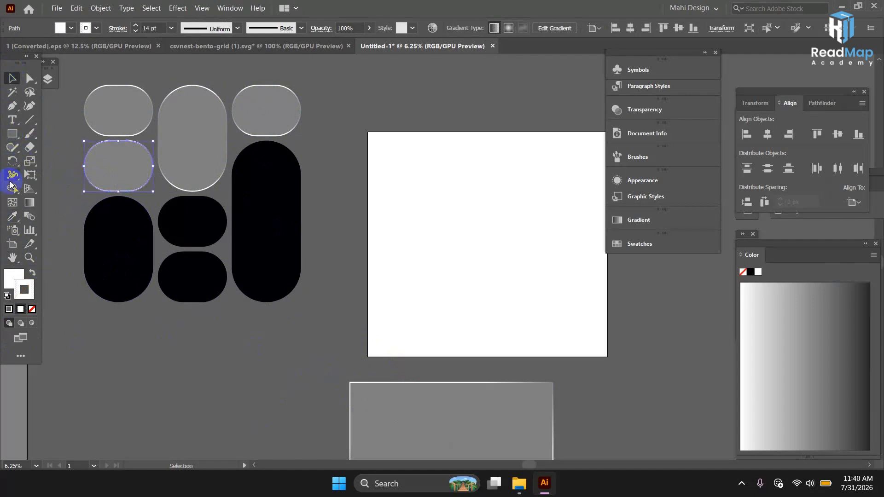
pyautogui.click(12, 216)
pyautogui.click(10, 78)
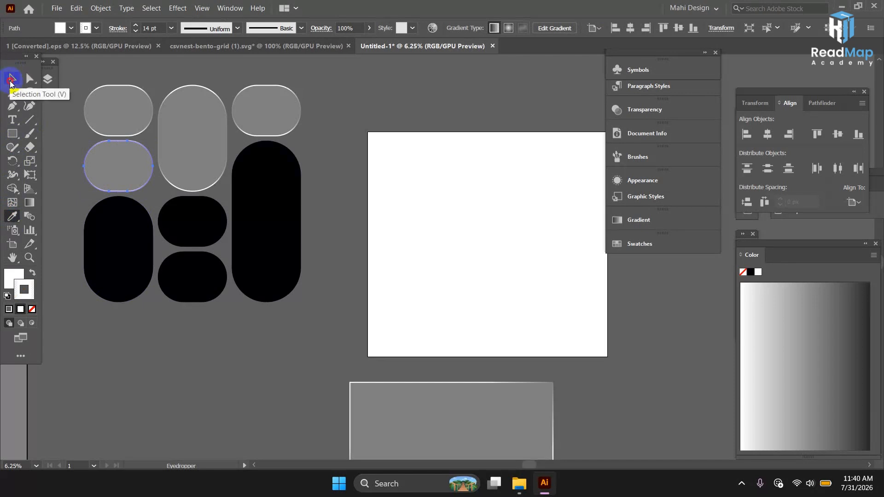
pyautogui.click(267, 198)
pyautogui.click(13, 216)
pyautogui.click(183, 170)
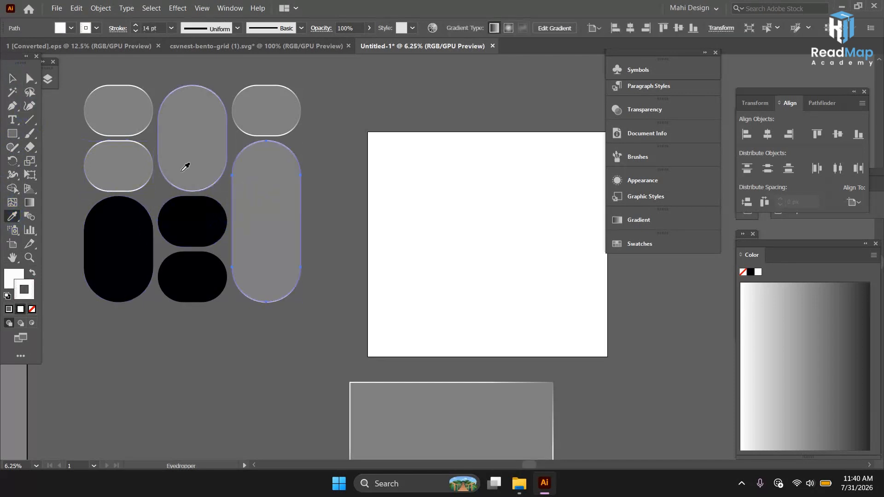
# - Transfer the glass appearance from finished tiles to the upper small black tile in the middle column and the tall black tile in the left column
pyautogui.click(11, 79)
pyautogui.click(177, 227)
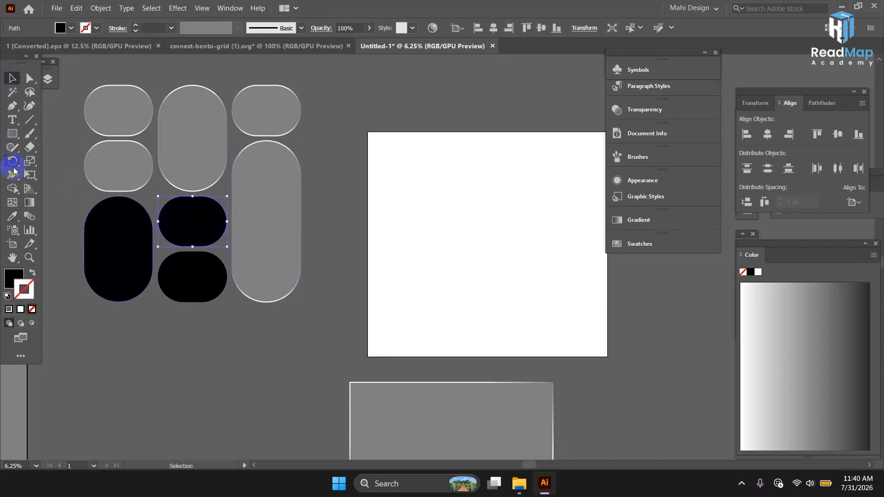
pyautogui.click(11, 216)
pyautogui.click(200, 148)
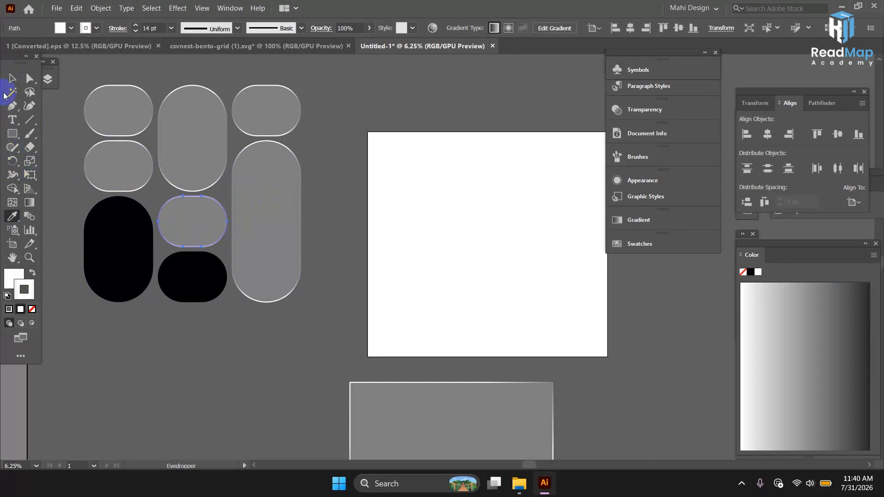
pyautogui.click(12, 79)
pyautogui.click(96, 241)
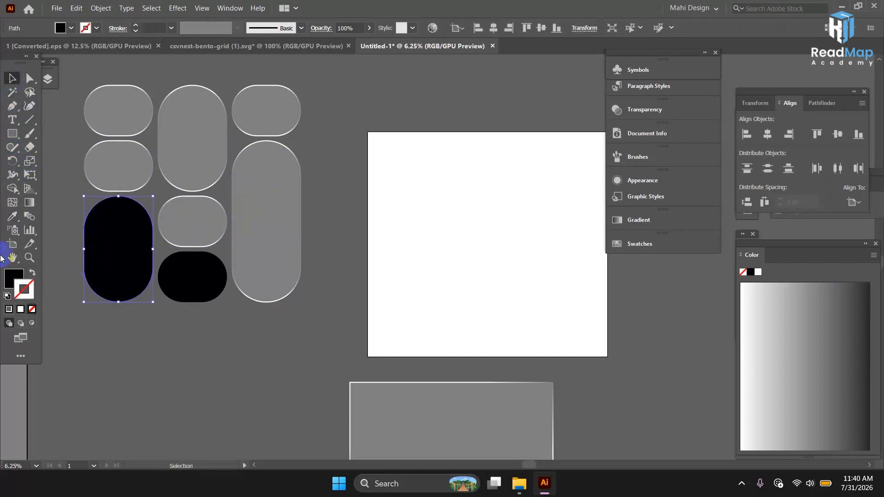
pyautogui.click(13, 217)
pyautogui.click(130, 167)
# - Copy the glass appearance of the tall left-column tile onto the last black tile in the middle column
pyautogui.click(12, 78)
pyautogui.click(205, 286)
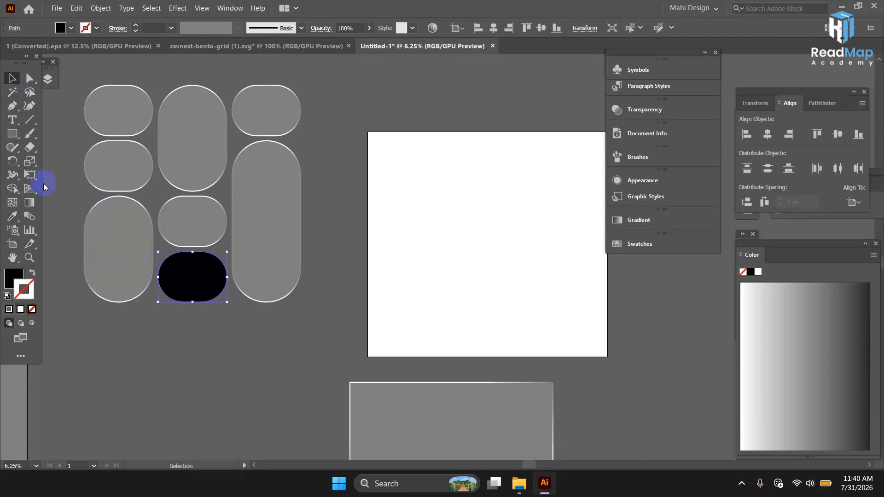
pyautogui.click(13, 217)
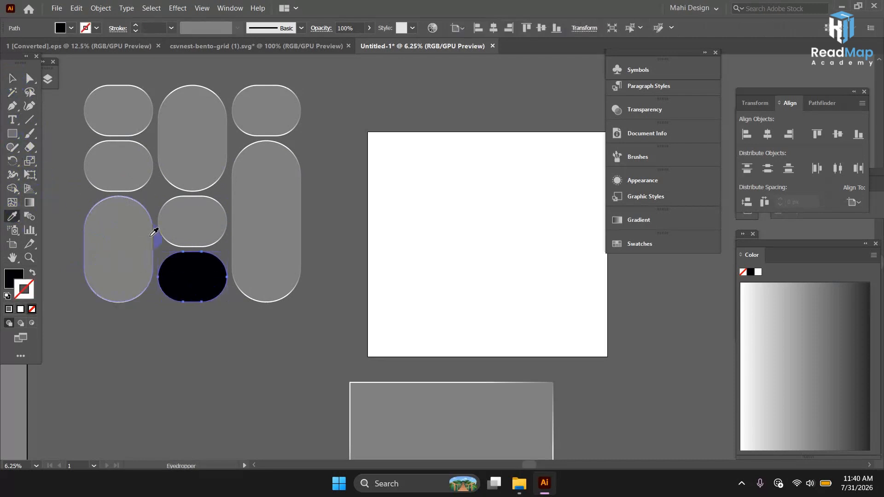
pyautogui.click(127, 239)
pyautogui.click(12, 79)
# - Delete the translucent source rectangle below the artboard
pyautogui.moveTo(180, 341); pyautogui.dragTo(264, 355)
pyautogui.moveTo(323, 283); pyautogui.dragTo(274, 170)
pyautogui.click(351, 245)
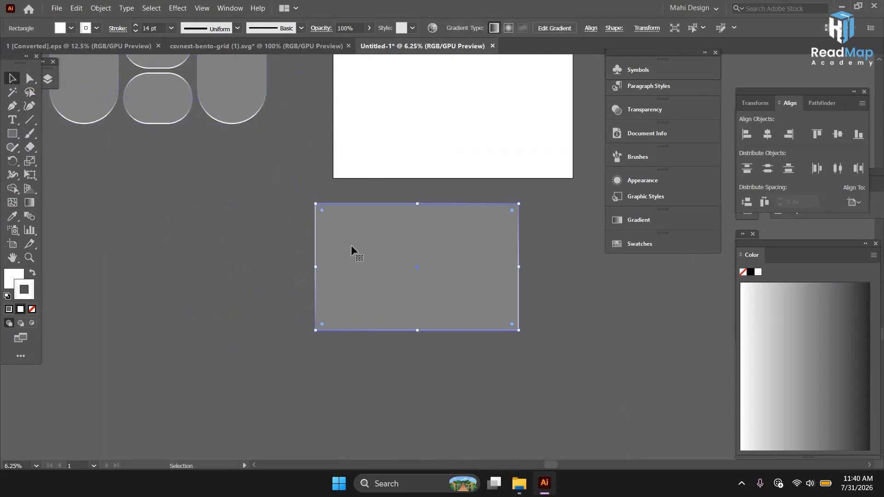
pyautogui.press('Delete')
pyautogui.click(220, 295)
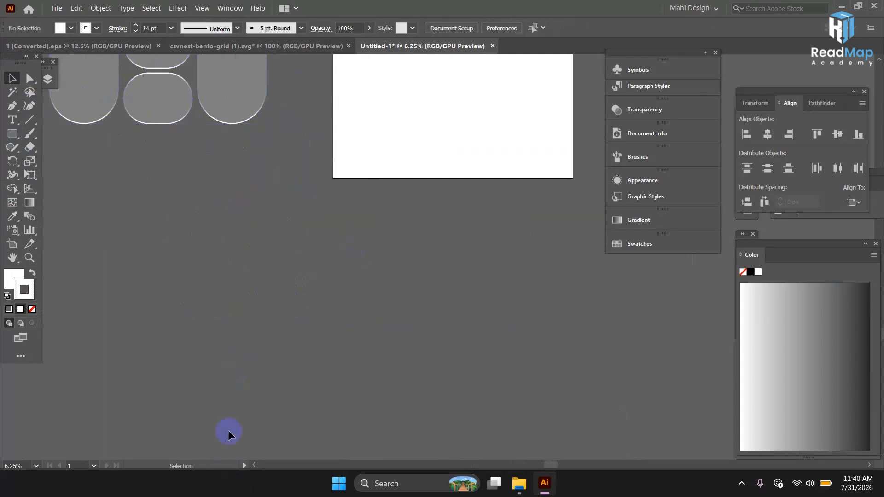
pyautogui.moveTo(247, 274); pyautogui.dragTo(235, 414)
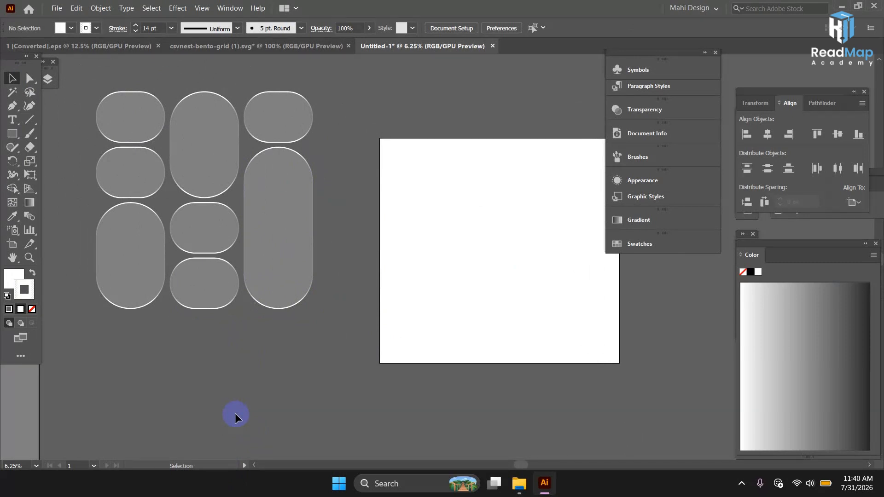
# - Reposition the glass bento tile group beside the artboard and deselect it
pyautogui.moveTo(128, 281); pyautogui.dragTo(117, 316)
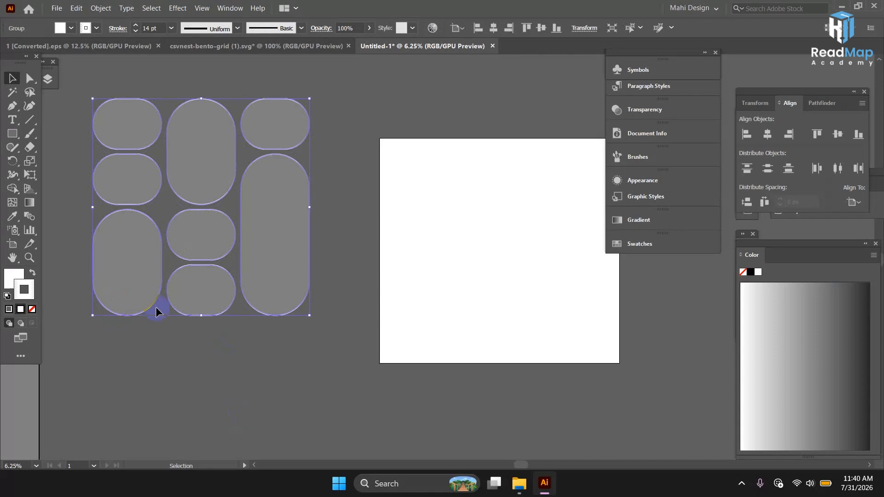
pyautogui.moveTo(482, 292); pyautogui.dragTo(454, 286)
pyautogui.moveTo(221, 271); pyautogui.dragTo(201, 273)
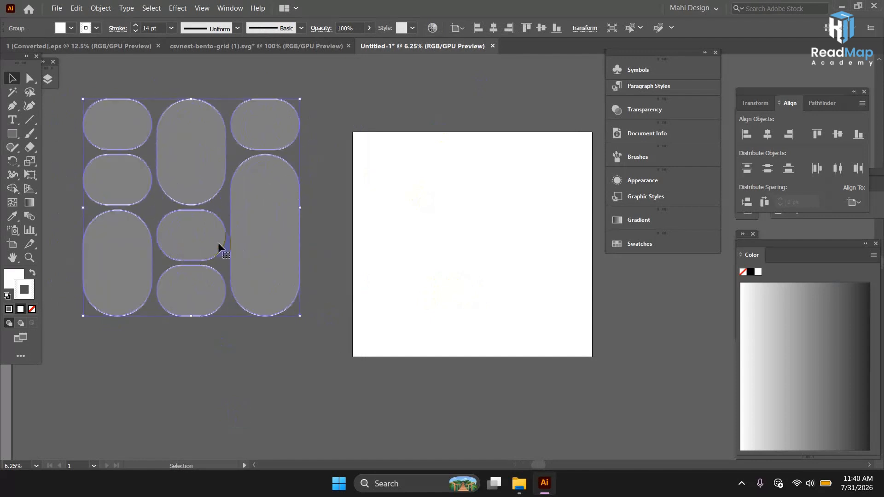
pyautogui.moveTo(453, 383); pyautogui.dragTo(402, 346)
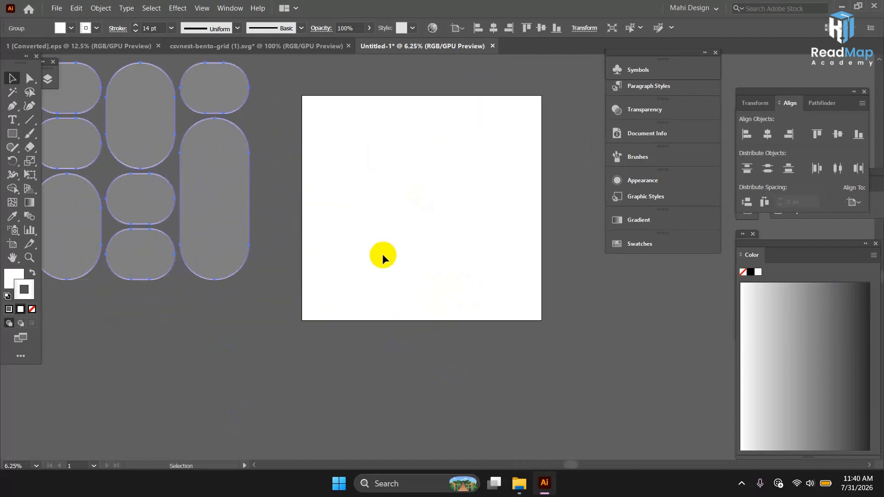
pyautogui.click(374, 285)
# - Draw a small square in the empty area below the artboard with the Rectangle tool
pyautogui.moveTo(405, 404); pyautogui.dragTo(476, 287)
pyautogui.click(6, 139)
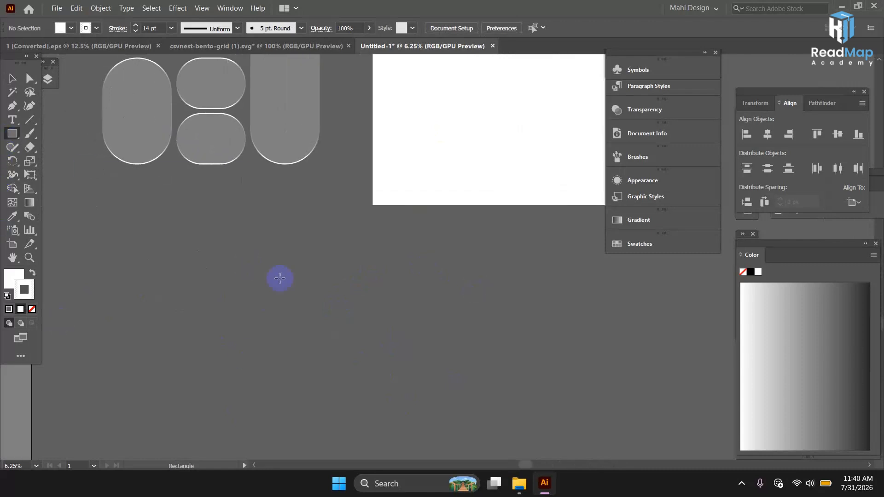
pyautogui.scroll(3, 258, 267)
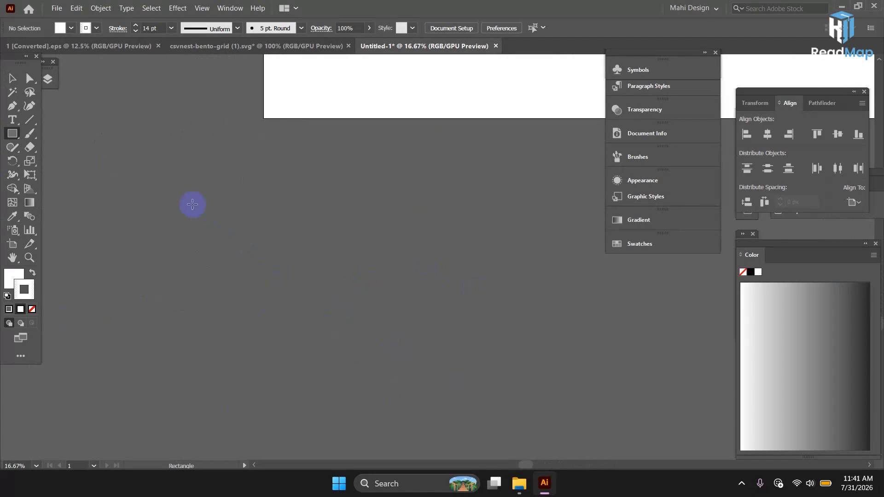
pyautogui.moveTo(192, 203)
pyautogui.mouseDown()
pyautogui.moveTo(222, 249)
pyautogui.moveTo(231, 235)
pyautogui.moveTo(246, 257)
pyautogui.mouseUp()
# - Remove the small square's stroke and fill it with light grey C6C6C6
pyautogui.click(13, 80)
pyautogui.click(28, 290)
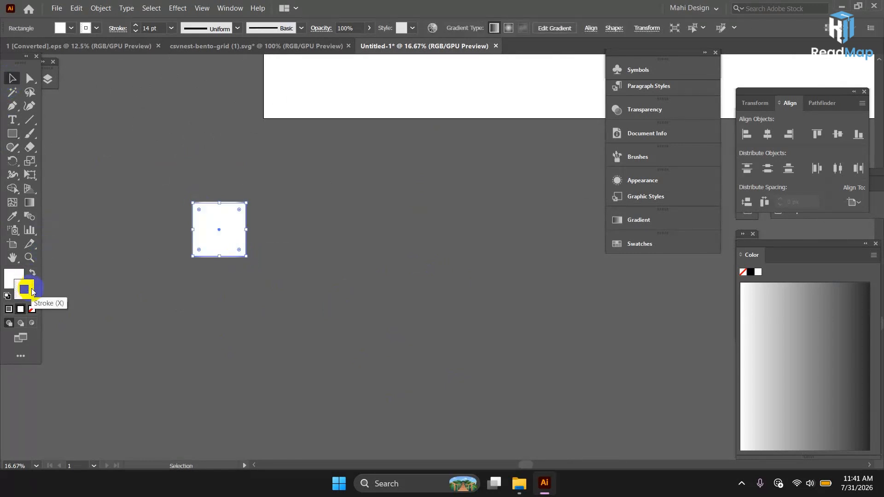
pyautogui.click(32, 310)
pyautogui.click(16, 279)
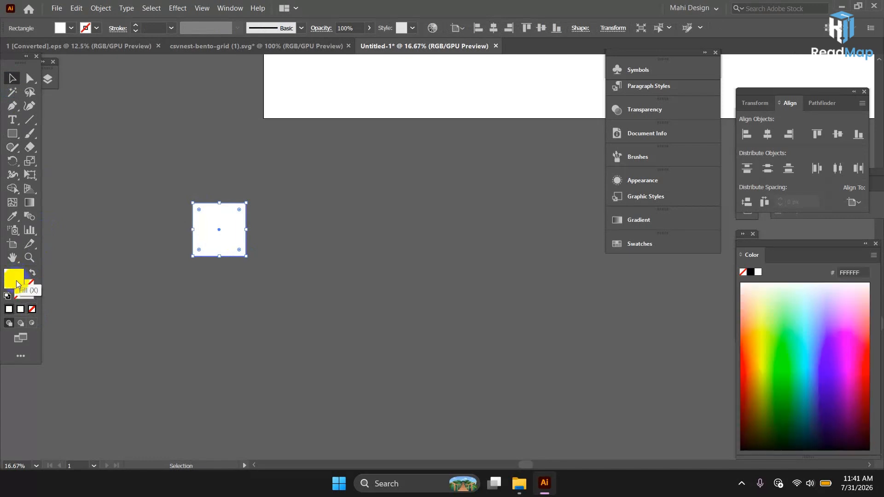
pyautogui.doubleClick(21, 273)
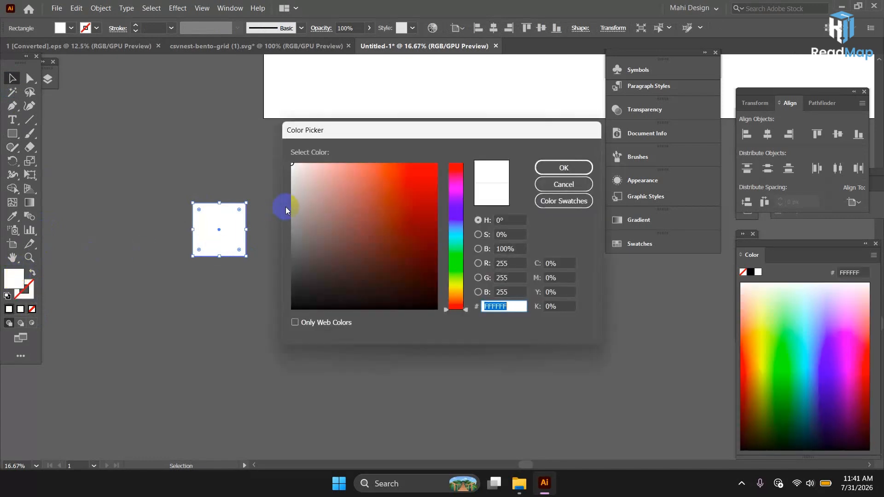
pyautogui.click(287, 193)
pyautogui.moveTo(287, 194); pyautogui.dragTo(282, 199)
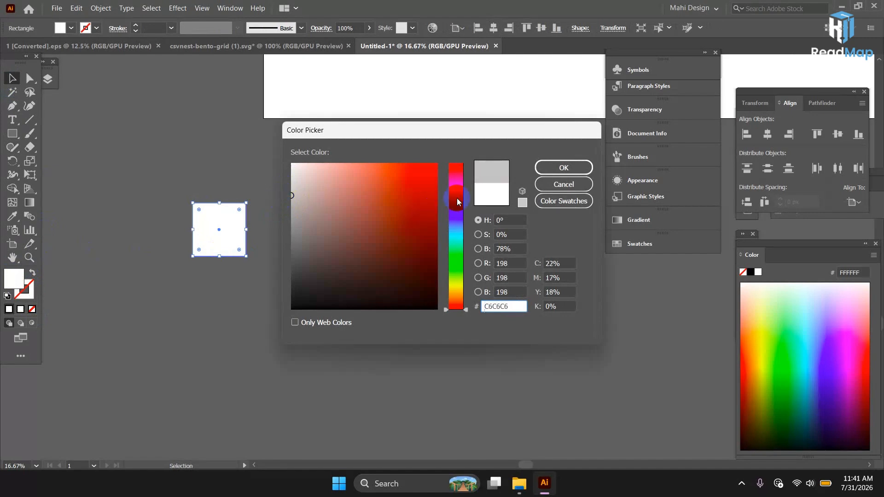
pyautogui.click(546, 168)
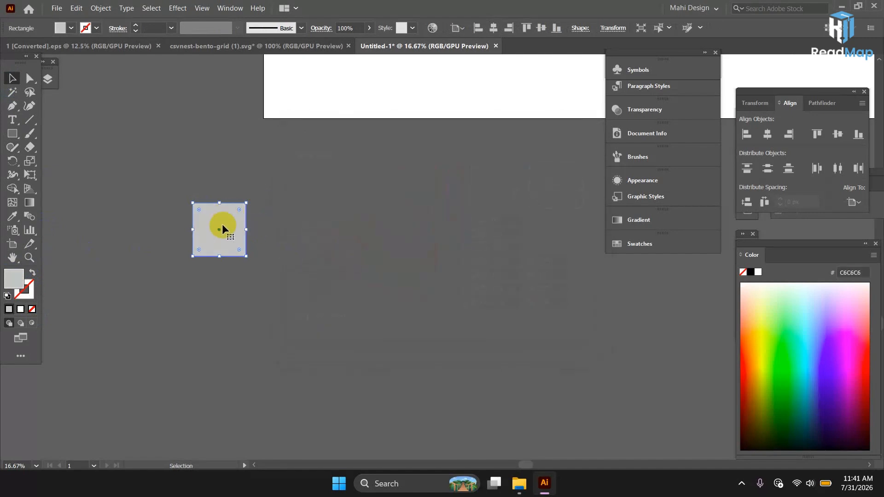
# - Duplicate the light grey square against its right edge and fill the copy with 999999
pyautogui.moveTo(219, 231); pyautogui.dragTo(272, 240)
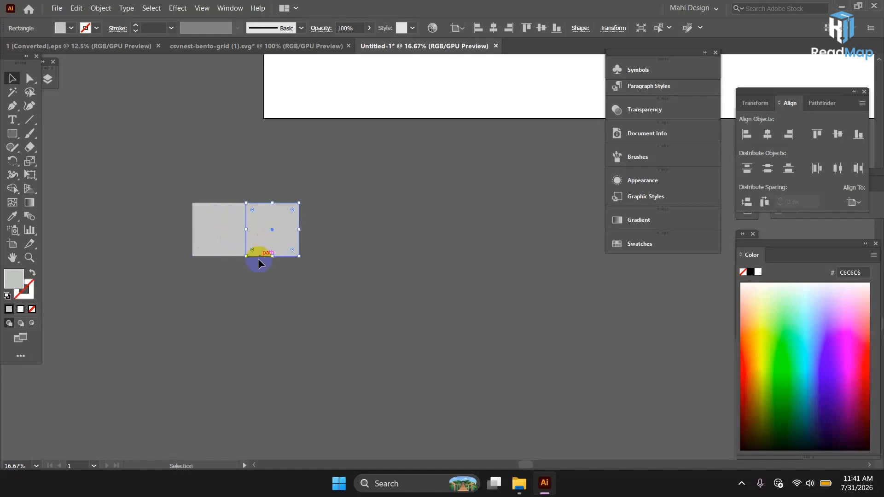
pyautogui.doubleClick(15, 281)
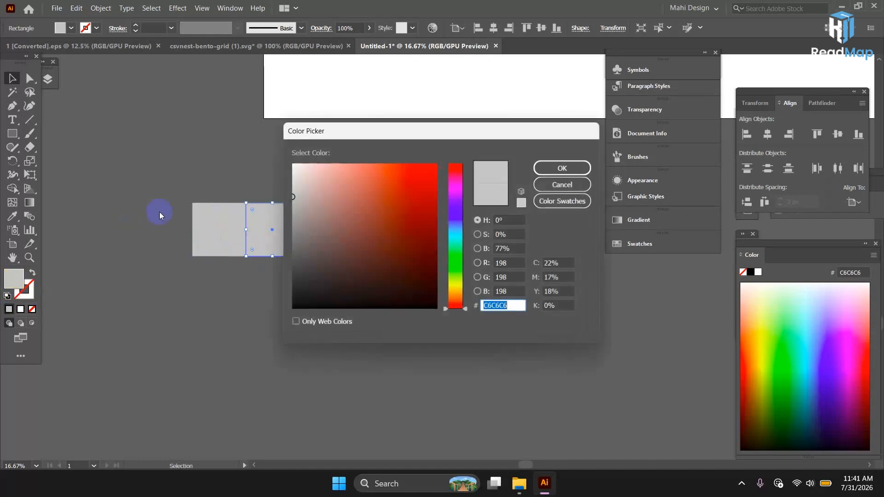
pyautogui.click(289, 203)
pyautogui.moveTo(289, 202); pyautogui.dragTo(292, 221)
pyautogui.click(541, 168)
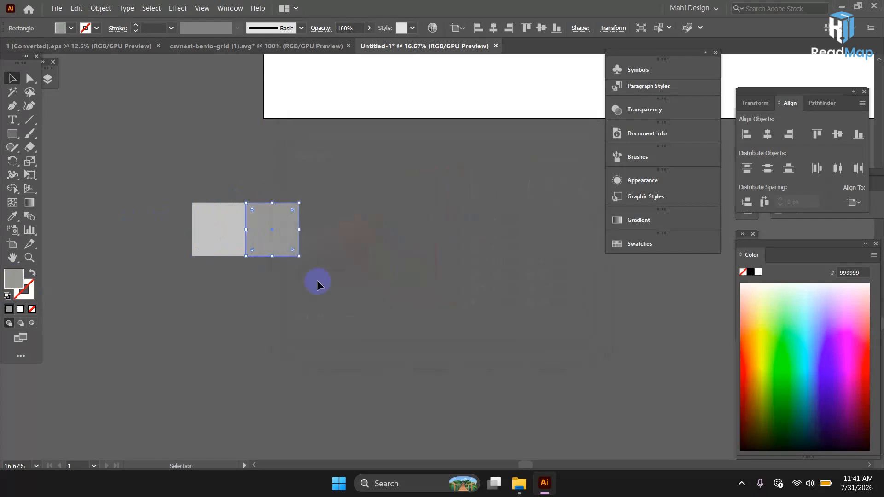
# - Duplicate the two-square row directly below itself, rotate the copy half a turn so the greys alternate, and group all four squares
pyautogui.moveTo(135, 169); pyautogui.dragTo(256, 292)
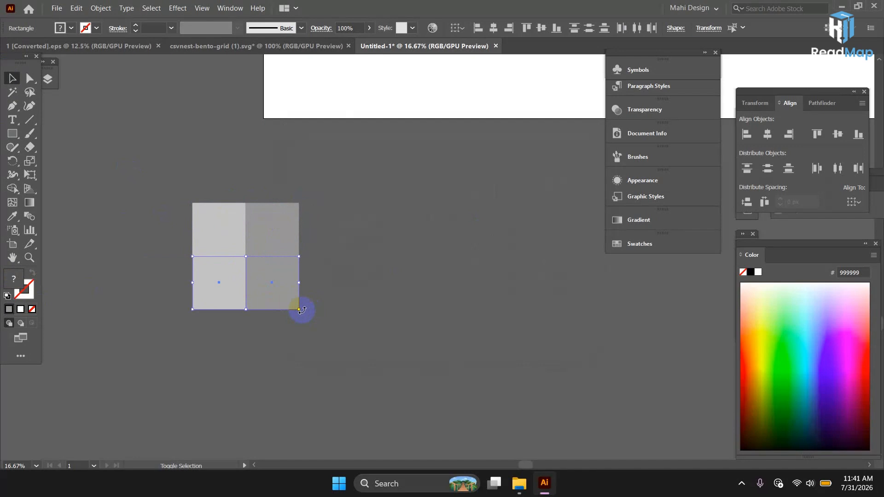
pyautogui.moveTo(302, 310); pyautogui.dragTo(128, 262)
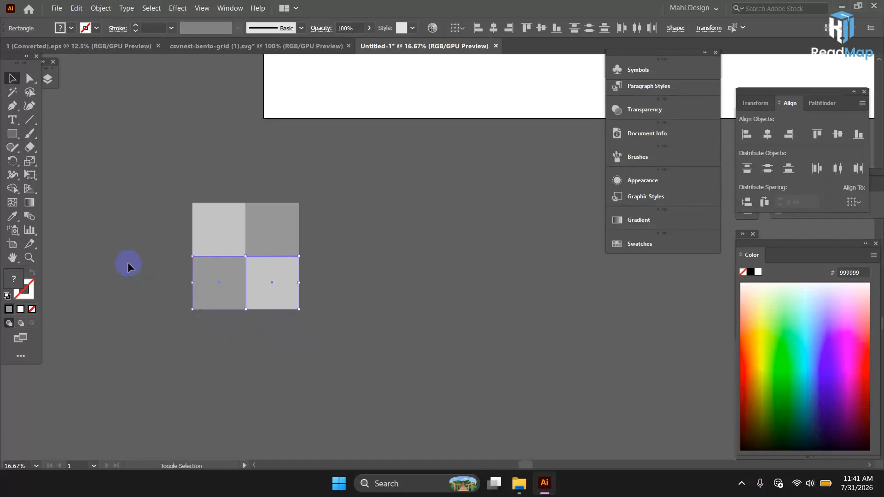
pyautogui.hotkey('ctrl', 'a')
pyautogui.hotkey('ctrl', 'g')
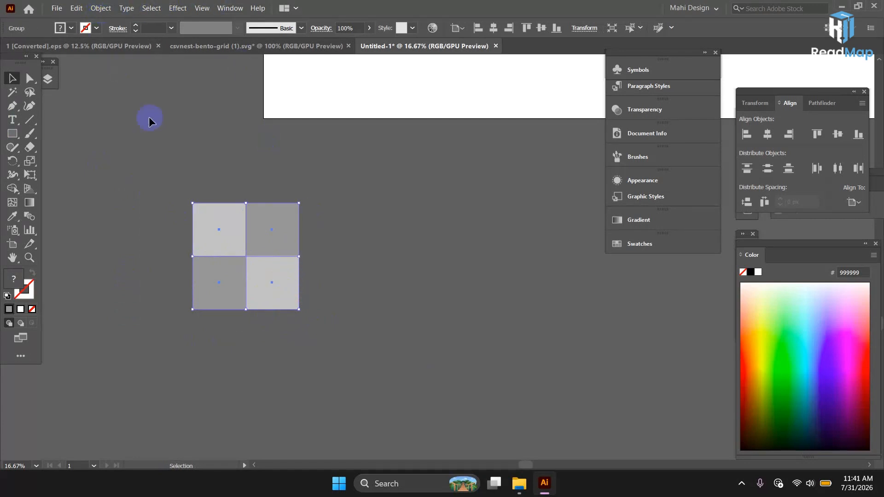
# - Make a pattern swatch from the checkered group with the default grid tile type and finish pattern editing
pyautogui.click(111, 11)
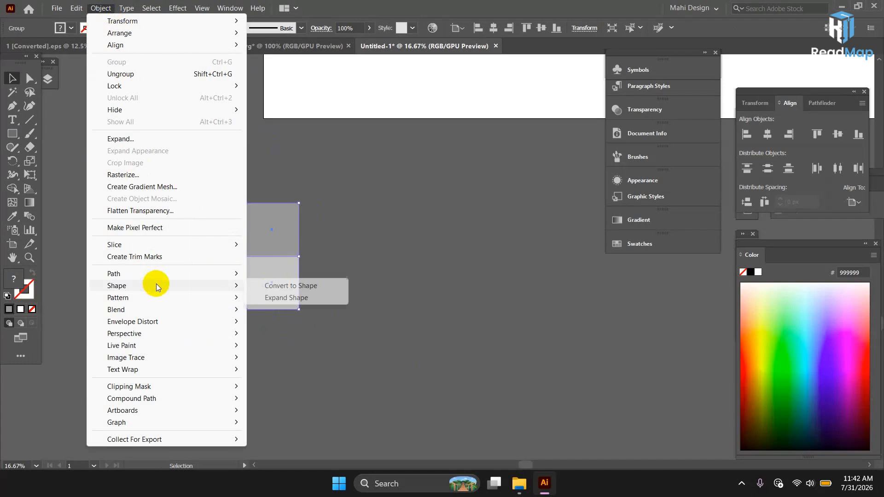
pyautogui.moveTo(195, 300)
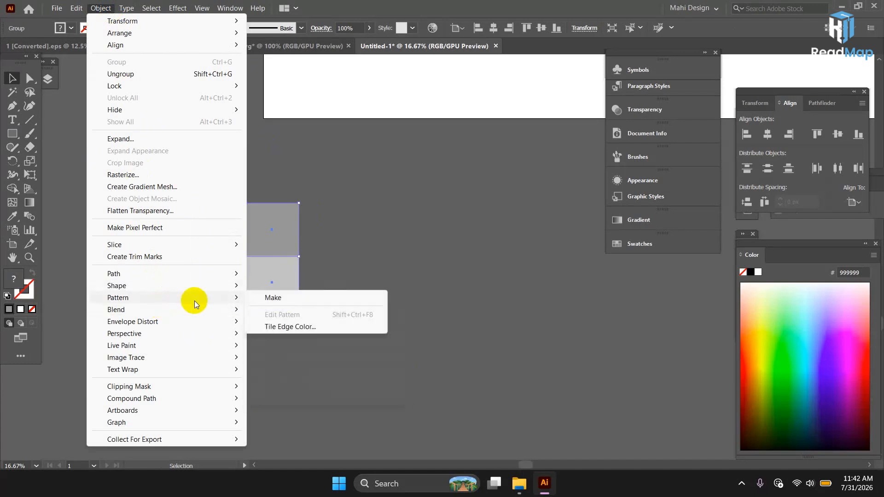
pyautogui.click(258, 297)
pyautogui.click(558, 264)
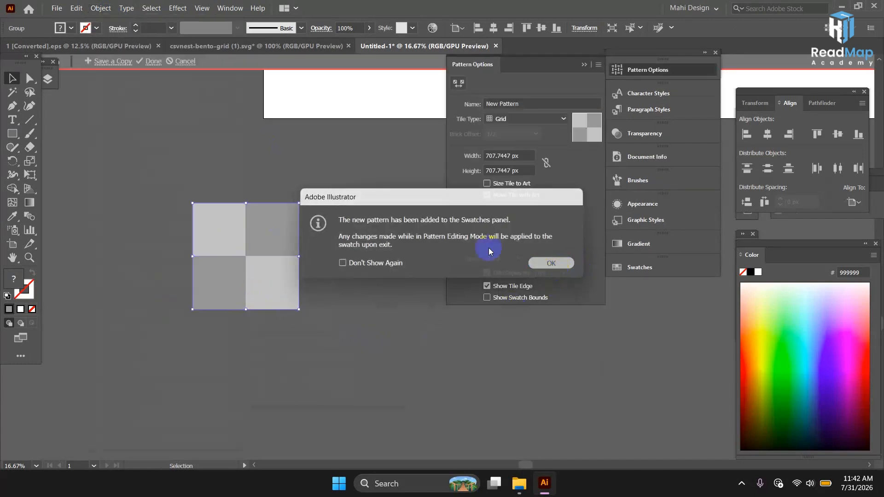
pyautogui.click(152, 61)
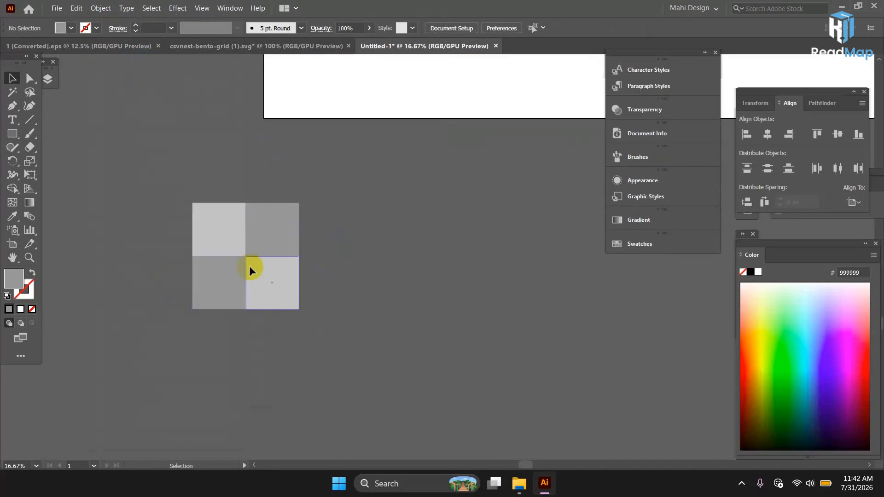
# - Delete the original checkered square group below the artboard
pyautogui.moveTo(150, 166); pyautogui.dragTo(386, 313)
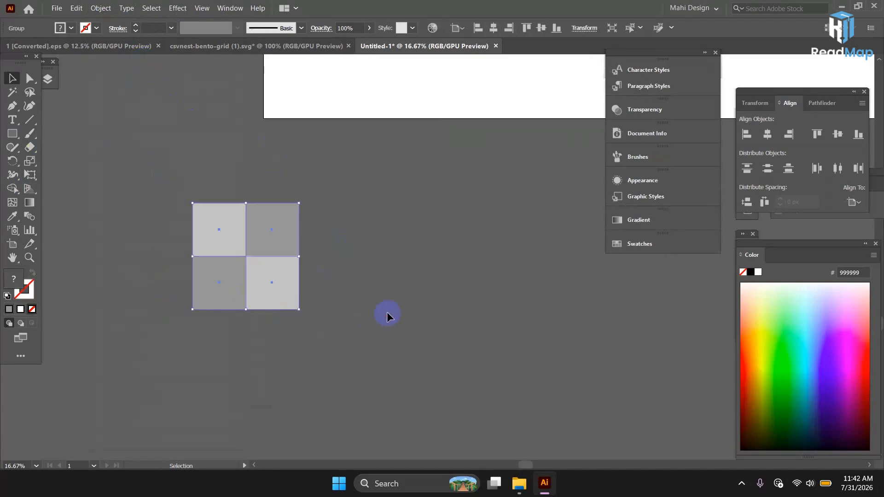
pyautogui.press('Delete')
pyautogui.moveTo(421, 182); pyautogui.dragTo(294, 404)
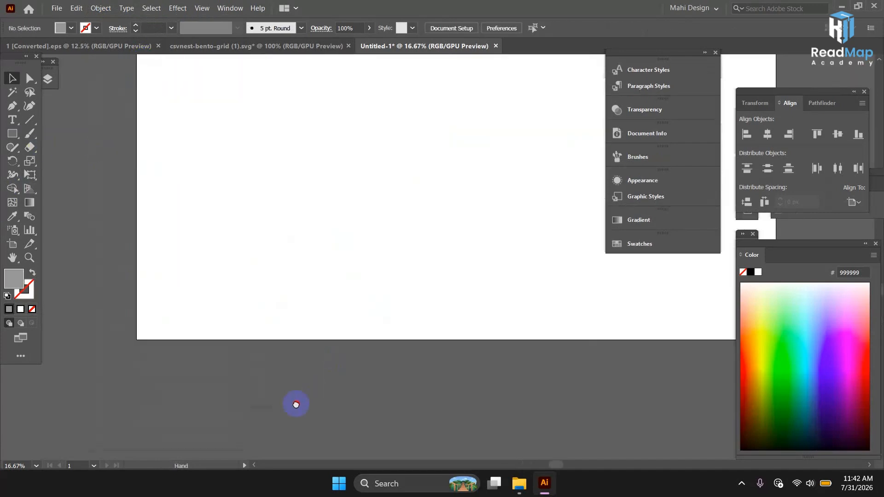
pyautogui.hotkey('ctrl', '-')
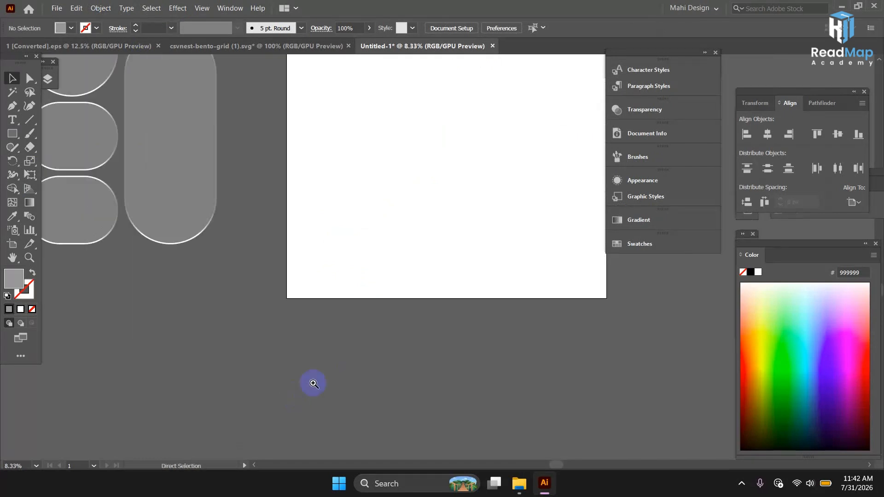
pyautogui.moveTo(336, 360); pyautogui.dragTo(207, 474)
# - Activate the Artboard tool to examine the artboard's dimensions
pyautogui.click(12, 106)
pyautogui.click(14, 134)
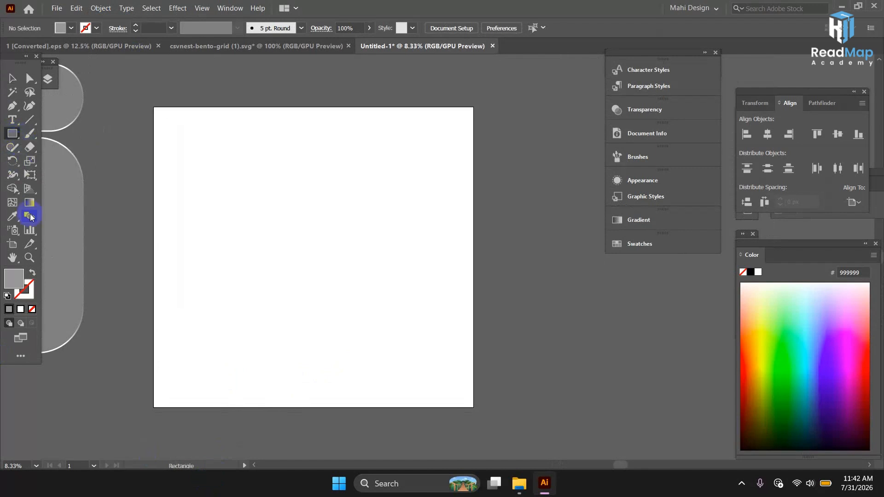
pyautogui.click(14, 243)
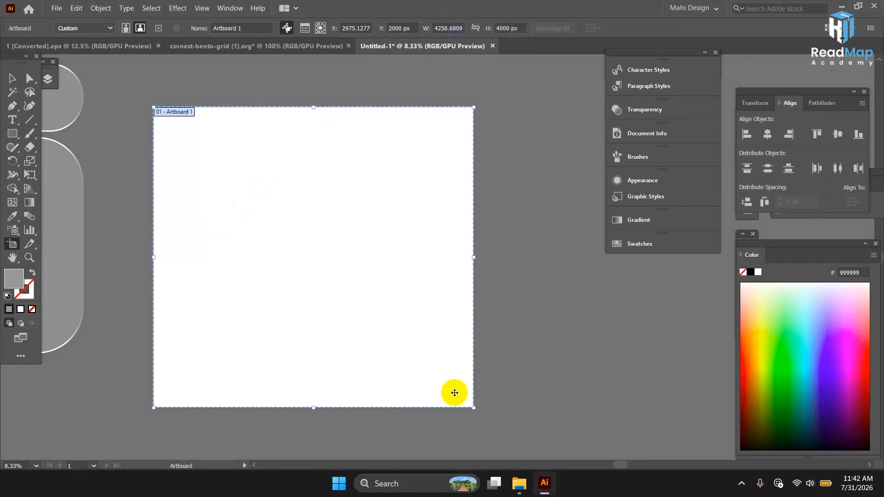
pyautogui.click(736, 488)
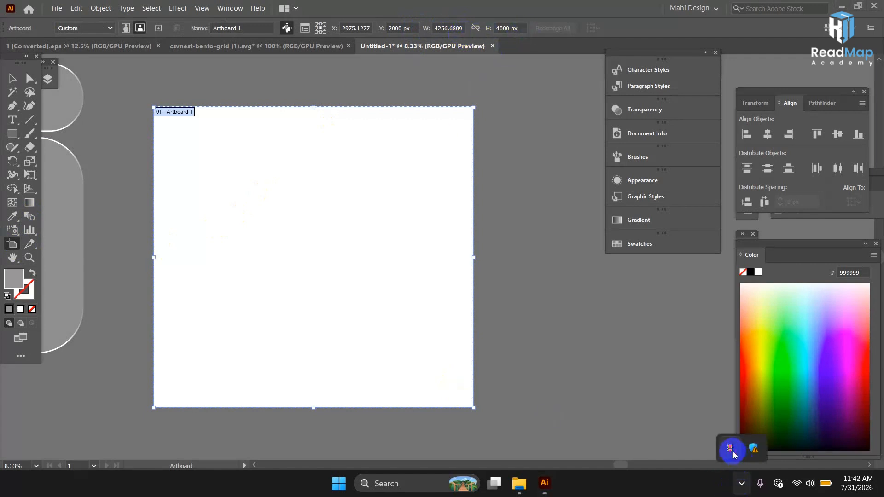
pyautogui.click(731, 452)
pyautogui.press('space')
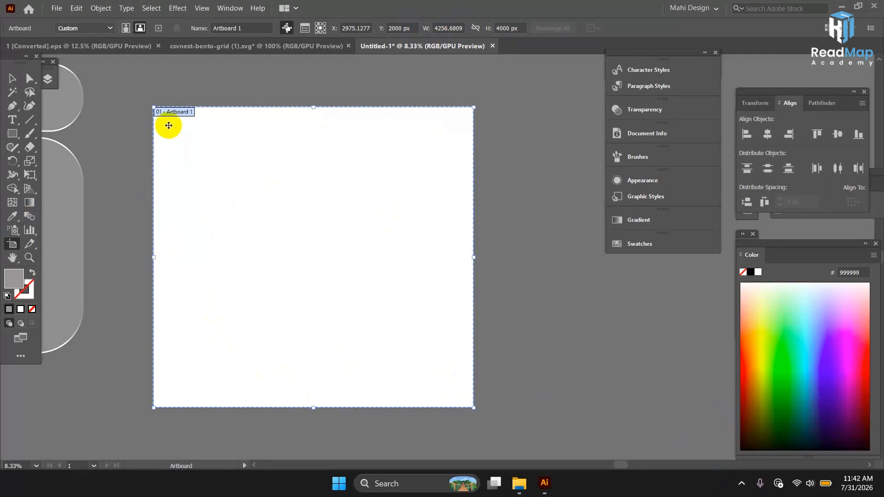
pyautogui.press('space')
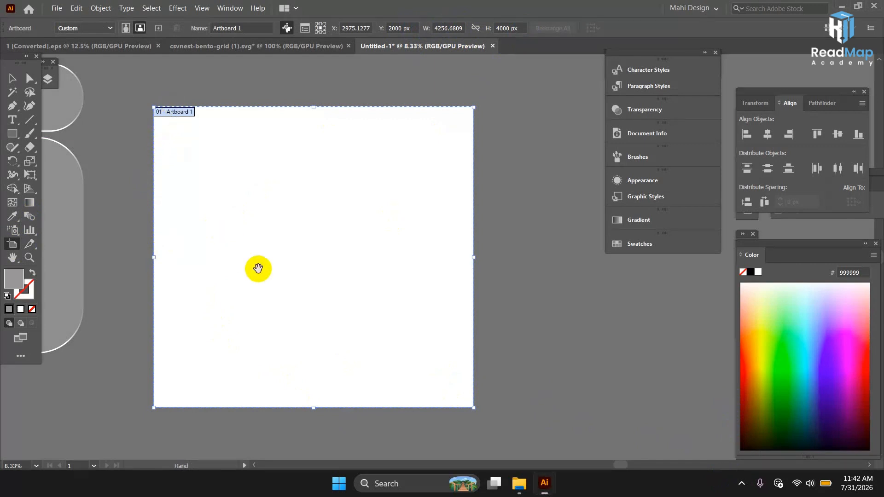
pyautogui.moveTo(207, 261); pyautogui.dragTo(235, 245)
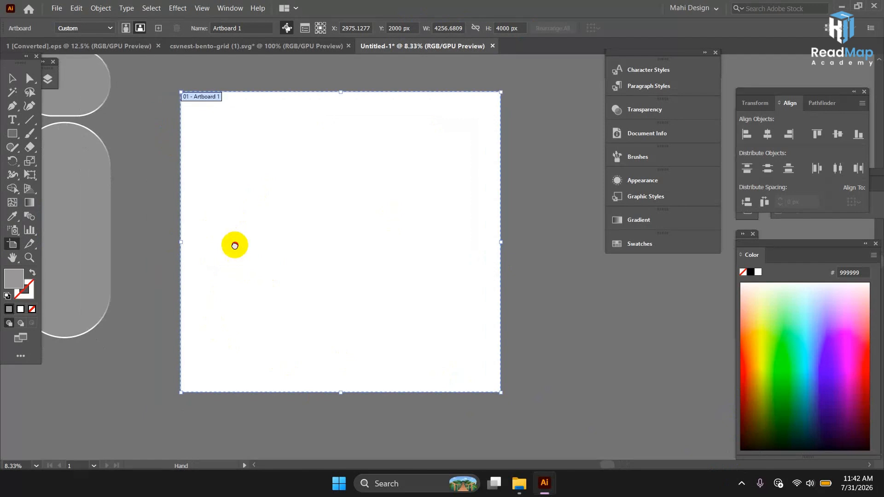
# - Copy the artboard's width value, check its height, and leave artboard editing
pyautogui.click(458, 28)
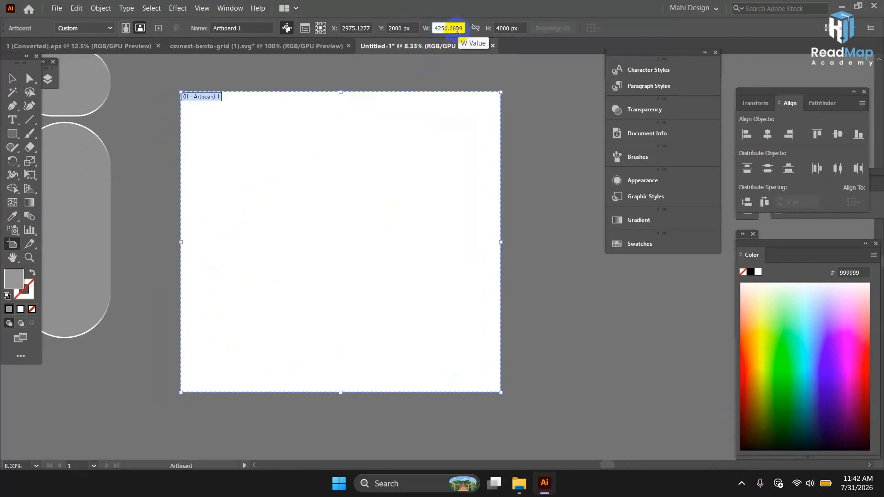
pyautogui.hotkey('ctrl', 'a')
pyautogui.hotkey('ctrl', 'c')
pyautogui.click(505, 28)
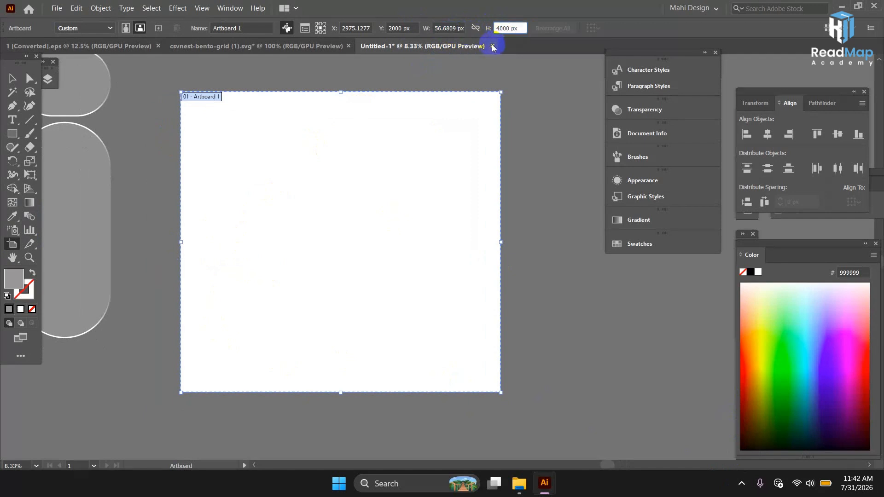
pyautogui.click(476, 28)
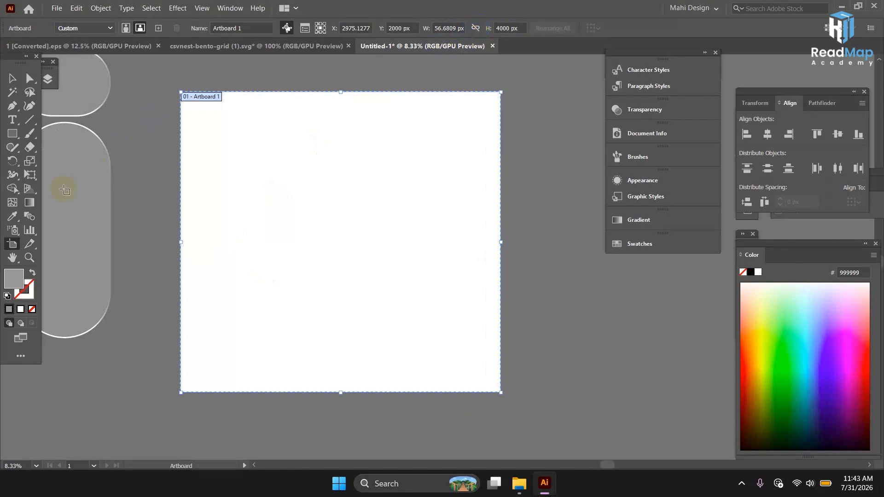
pyautogui.click(12, 80)
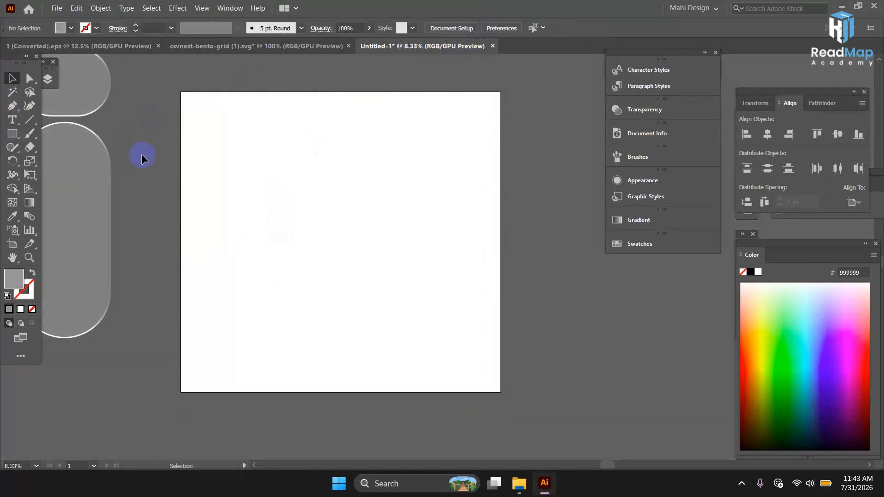
# - Create a rectangle 4256.6809 px wide and 4000 px high with the Rectangle tool
pyautogui.click(12, 134)
pyautogui.click(220, 203)
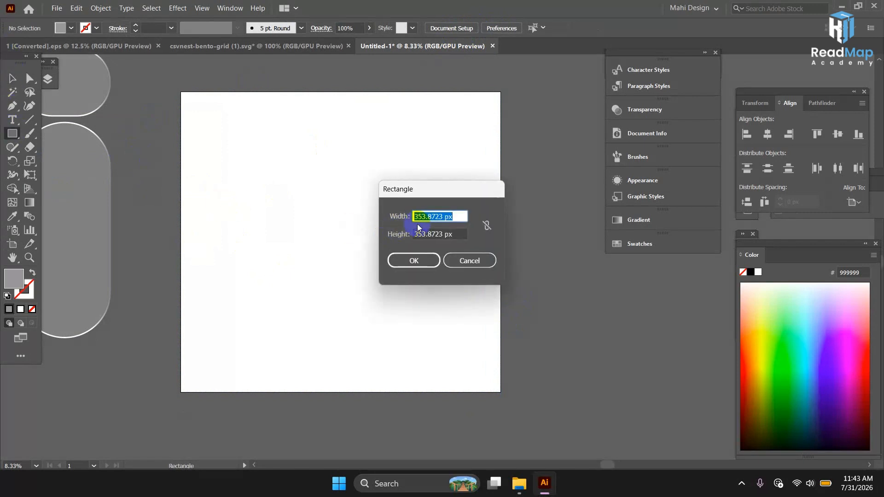
pyautogui.hotkey('ctrl', 'v')
pyautogui.click(462, 243)
pyautogui.write('4000')
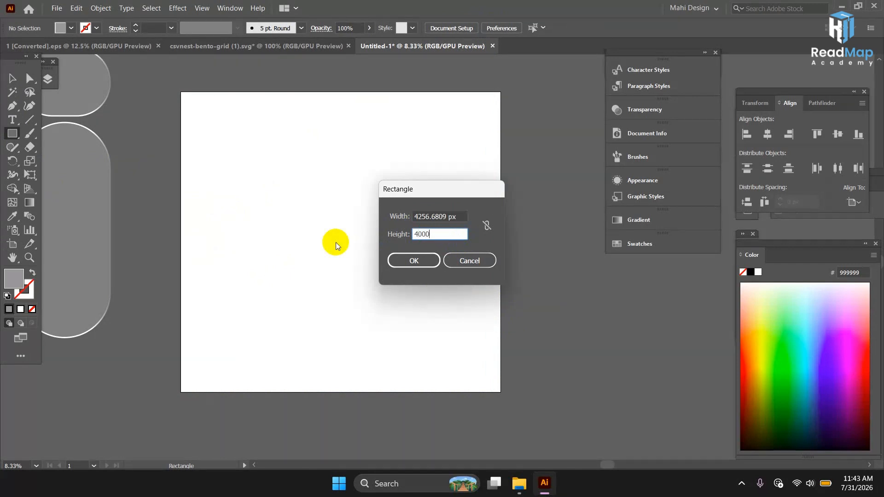
pyautogui.click(395, 261)
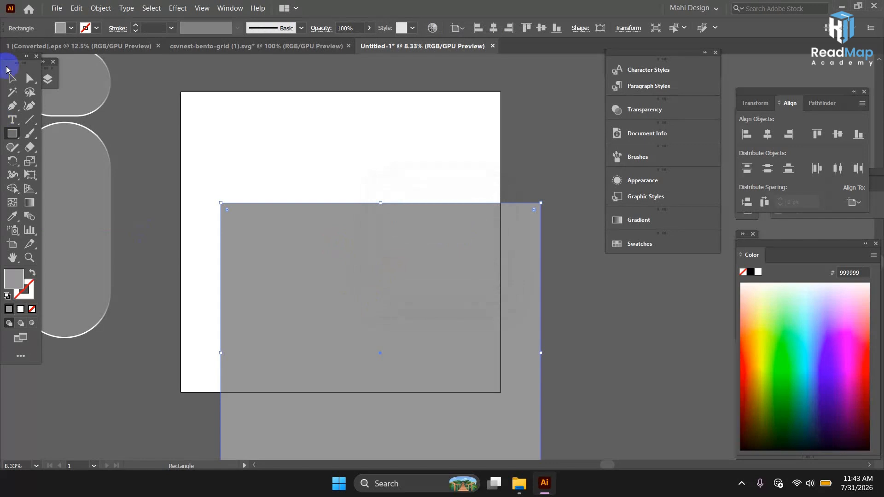
# - Centre the large rectangle horizontally and vertically on the artboard
pyautogui.click(11, 77)
pyautogui.click(494, 29)
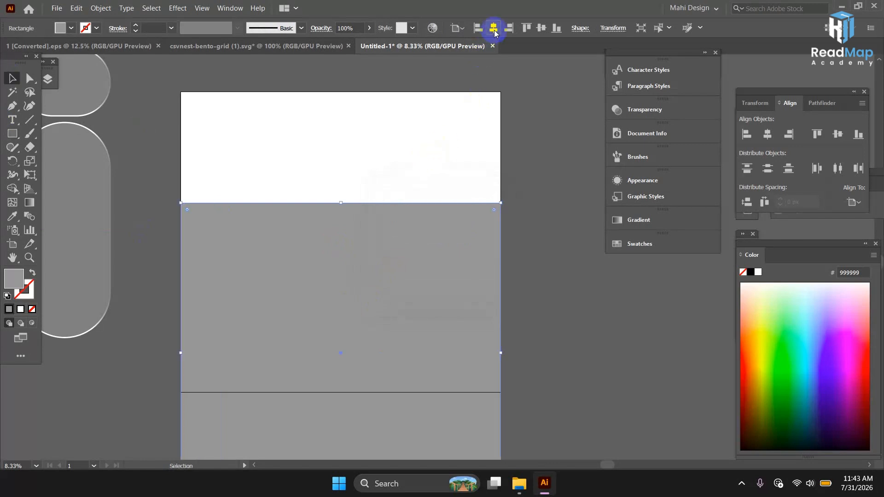
pyautogui.click(542, 28)
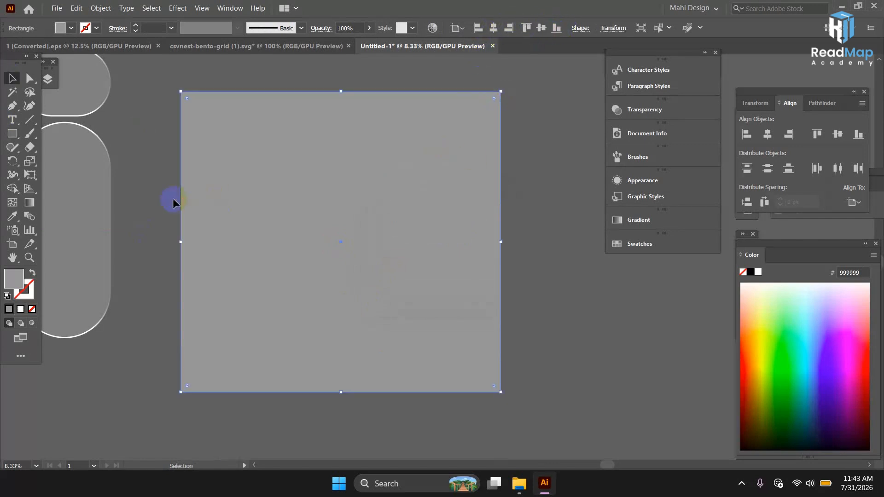
# - Fill the artboard-sized rectangle with the new checkered pattern swatch and collapse the swatches
pyautogui.click(229, 7)
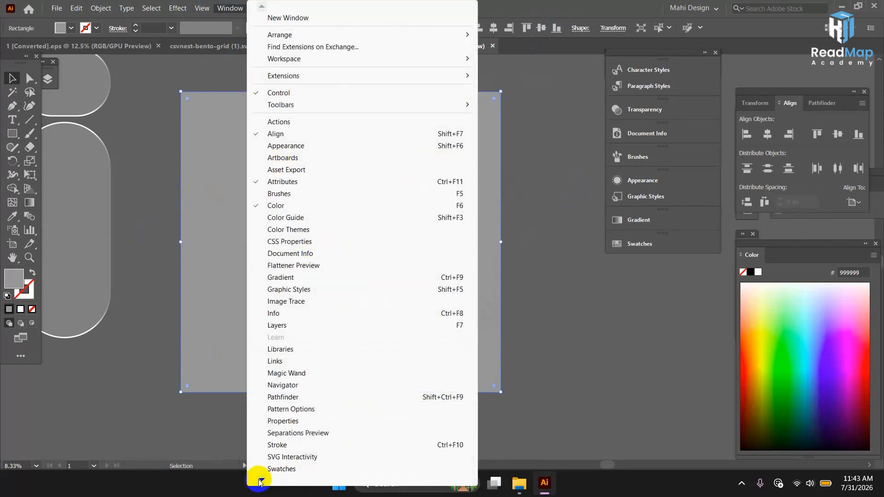
pyautogui.click(281, 460)
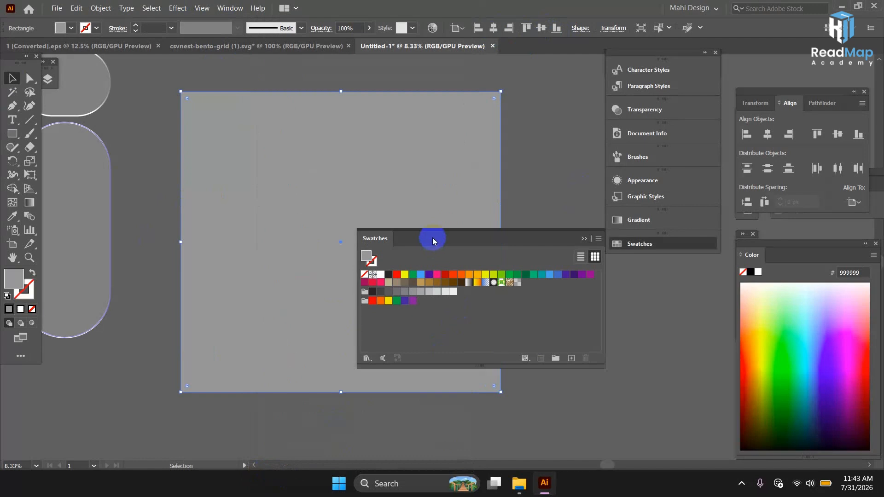
pyautogui.moveTo(405, 277)
pyautogui.mouseDown()
pyautogui.moveTo(388, 259)
pyautogui.moveTo(372, 277)
pyautogui.mouseUp()
pyautogui.click(519, 283)
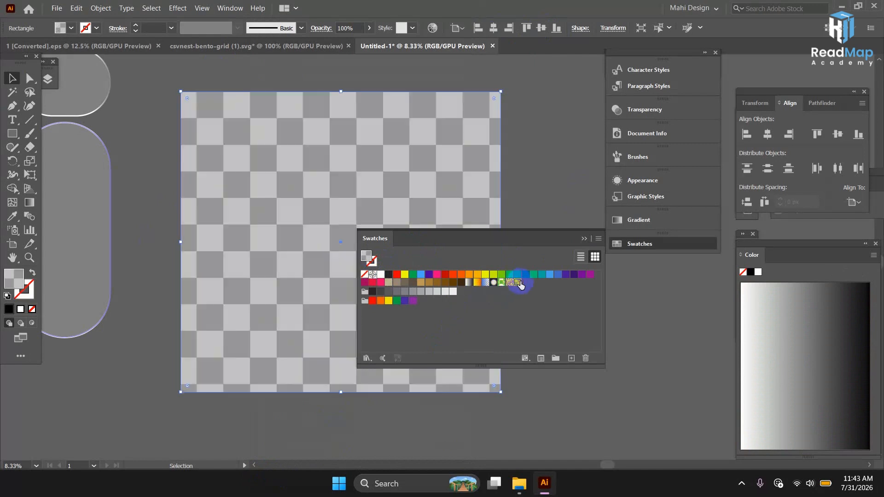
pyautogui.click(464, 318)
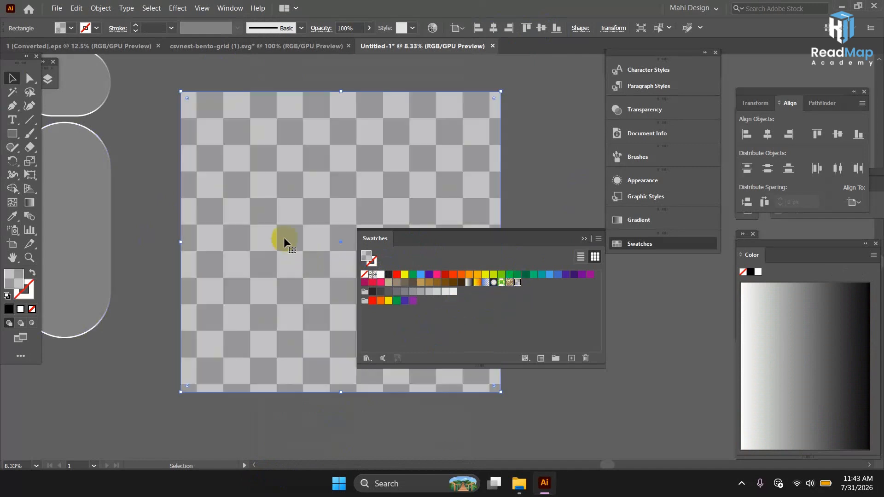
pyautogui.click(585, 239)
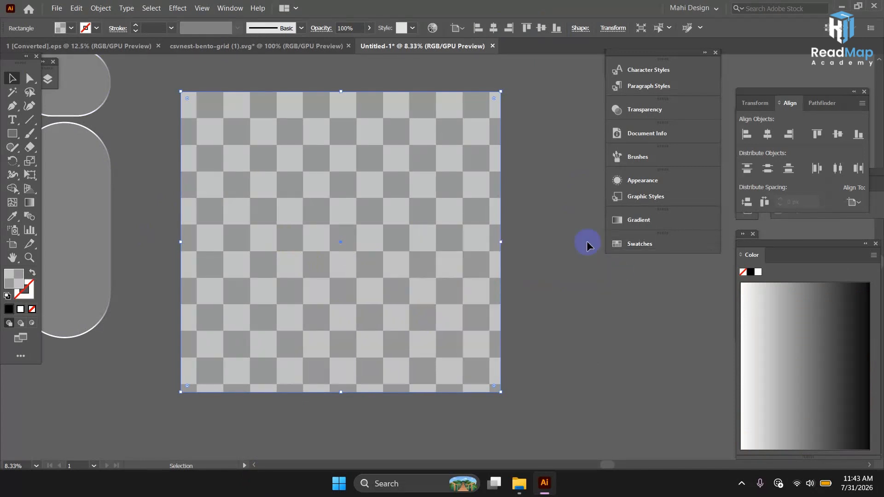
# - Undo the pattern fill, the rectangle's alignment and creation, and the deletion of the checkered group
pyautogui.hotkey('ctrl', 'z')
pyautogui.hotkey('ctrl', 'z')
pyautogui.hotkey('ctrl', 'z')
pyautogui.hotkey('ctrl', 'z')
pyautogui.hotkey('ctrl', 'z')
pyautogui.hotkey('ctrl', 'z')
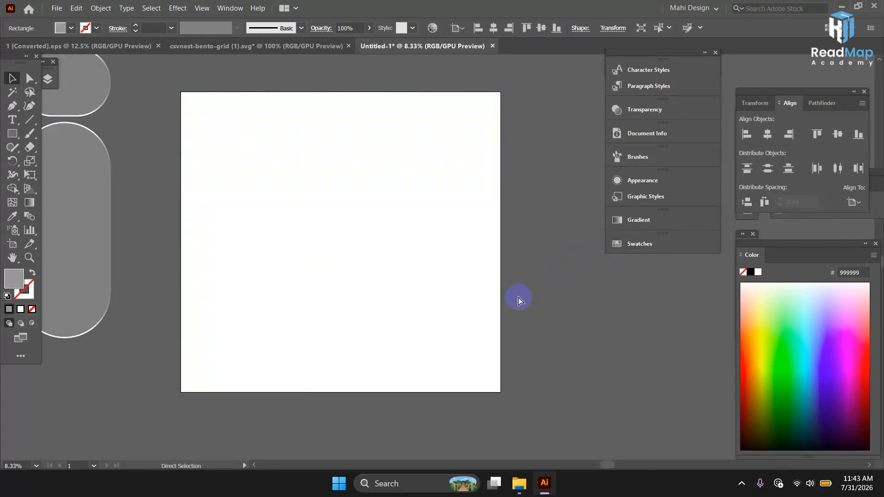
# - Try to resize the artboard to 100 px wide and 100 px high, then undo the change
pyautogui.moveTo(297, 380); pyautogui.dragTo(353, 243)
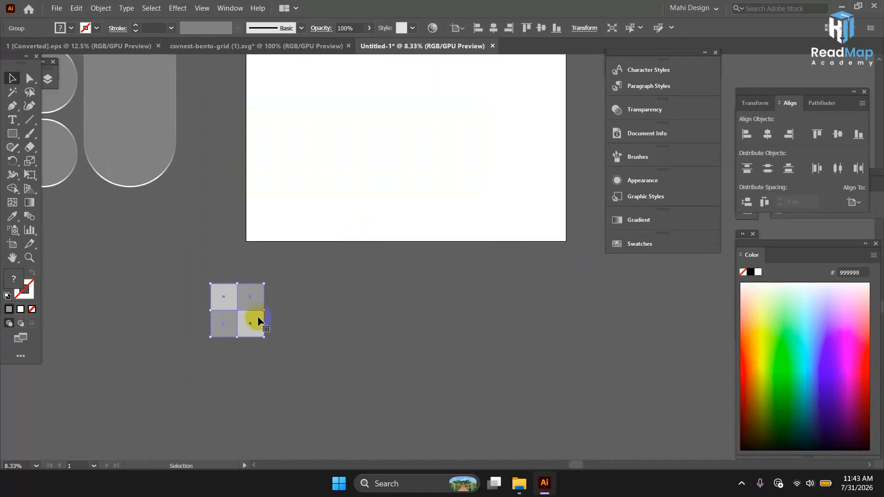
pyautogui.moveTo(170, 262); pyautogui.dragTo(293, 354)
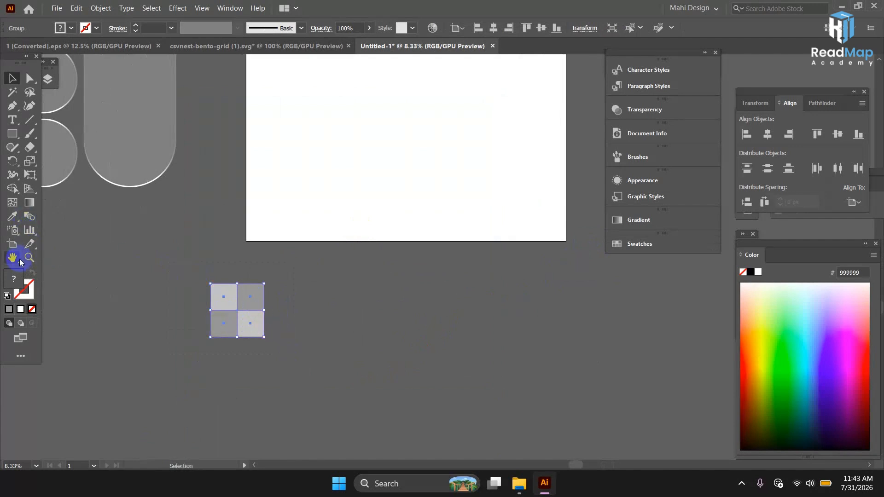
pyautogui.click(12, 244)
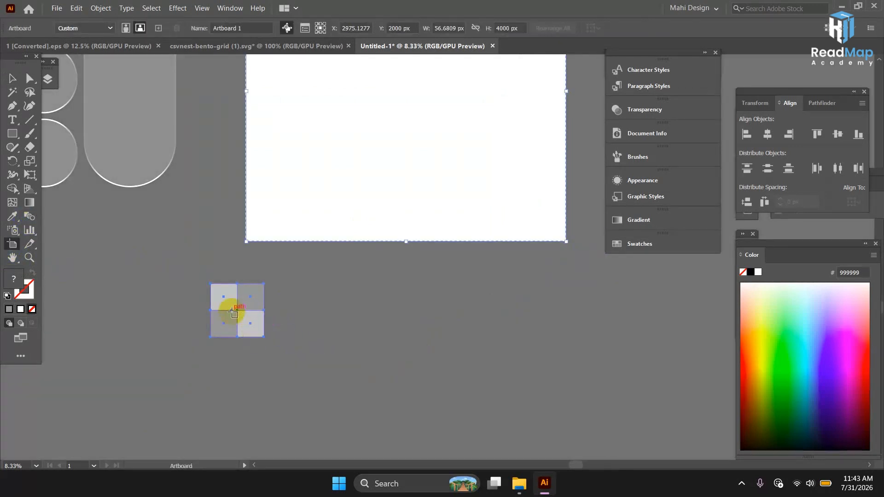
pyautogui.click(456, 28)
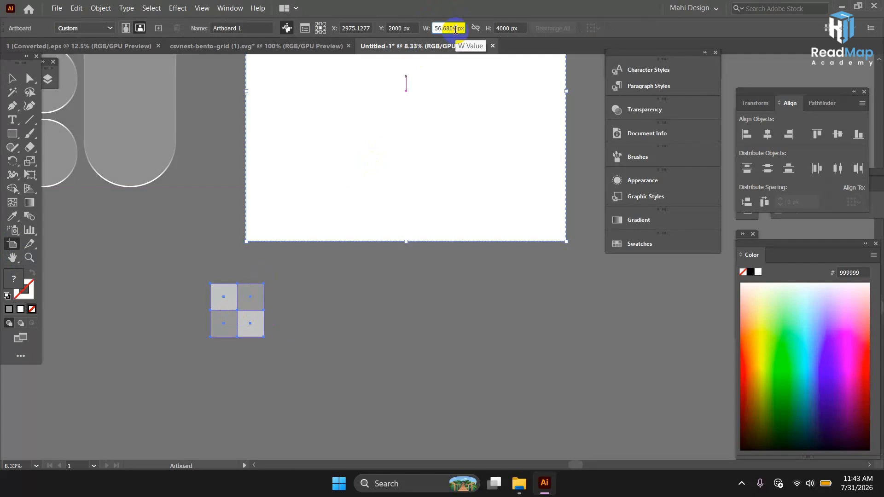
pyautogui.moveTo(462, 29); pyautogui.dragTo(409, 37)
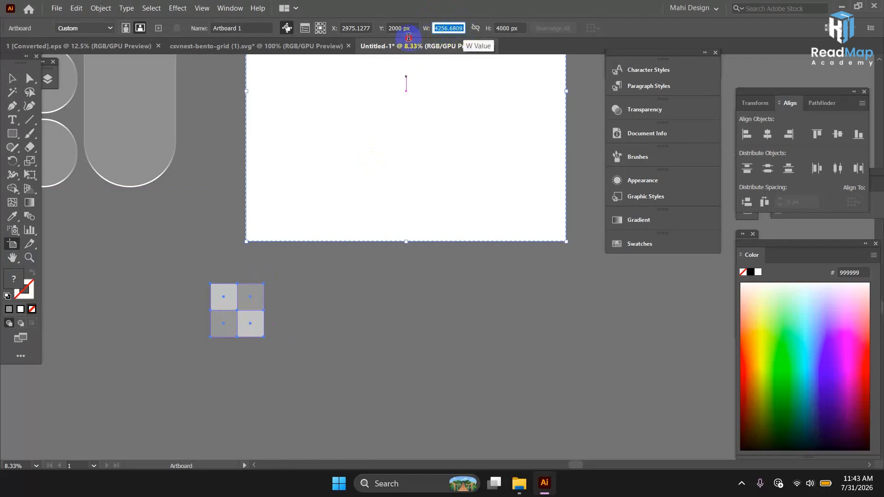
pyautogui.write('1')
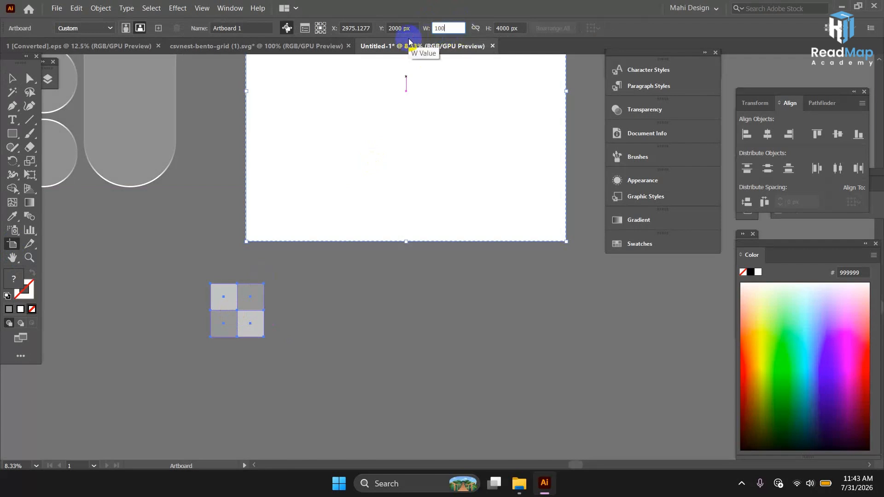
pyautogui.write('00')
pyautogui.click(517, 29)
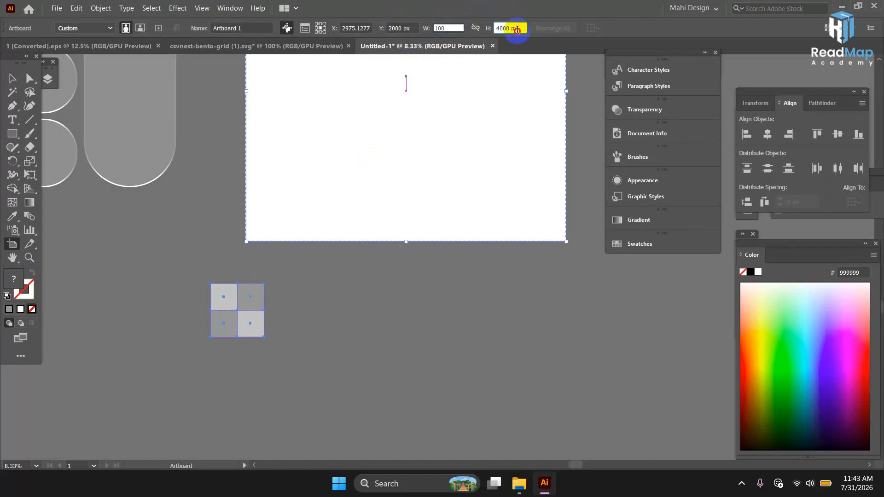
pyautogui.moveTo(516, 30); pyautogui.dragTo(480, 34)
pyautogui.press('Tab')
pyautogui.write('10')
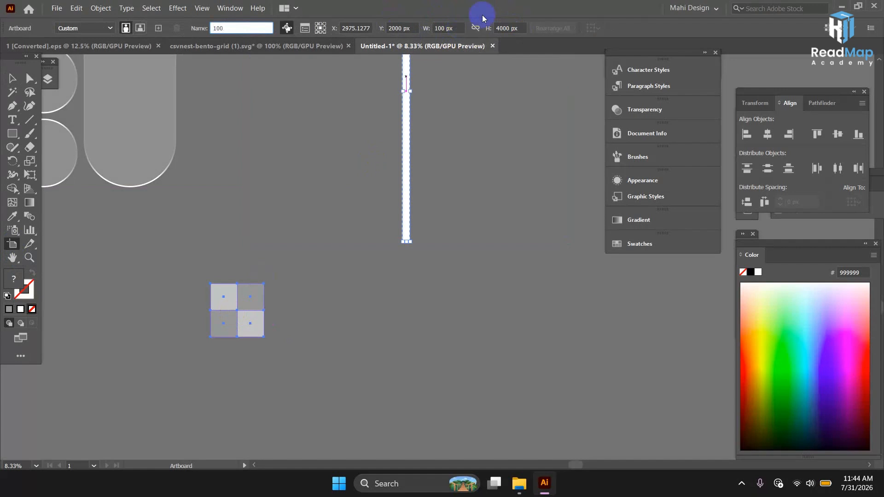
pyautogui.click(12, 78)
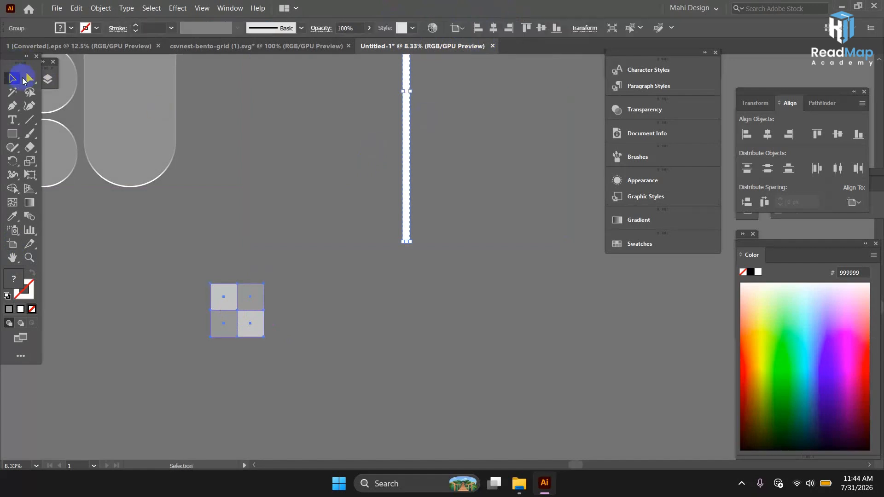
pyautogui.hotkey('ctrl', 'z')
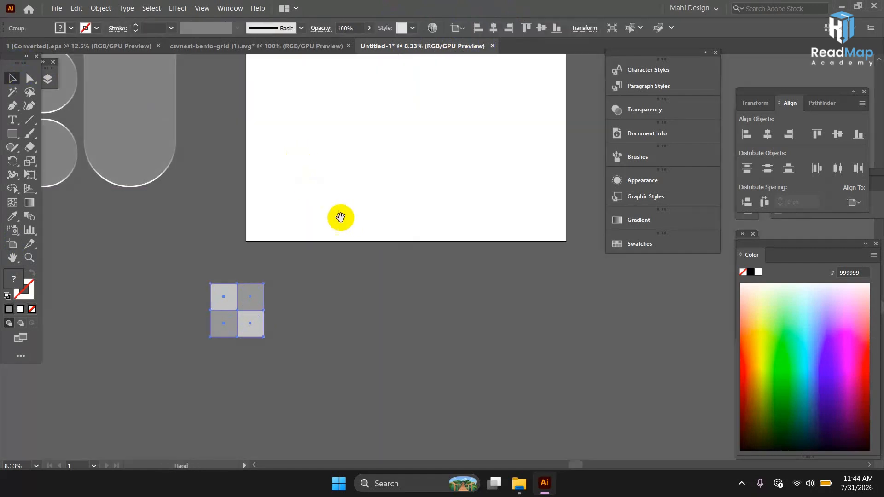
# - Set the artboard's width and height to 100 px each
pyautogui.moveTo(339, 217); pyautogui.dragTo(367, 232)
pyautogui.moveTo(252, 332); pyautogui.dragTo(246, 318)
pyautogui.hotkey('ctrl', '=')
pyautogui.hotkey('ctrl', '=')
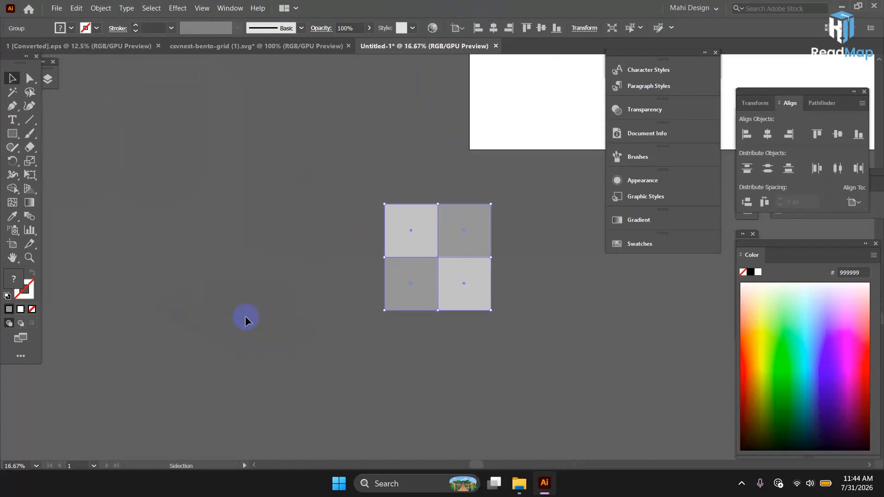
pyautogui.moveTo(452, 328); pyautogui.dragTo(334, 297)
pyautogui.click(234, 291)
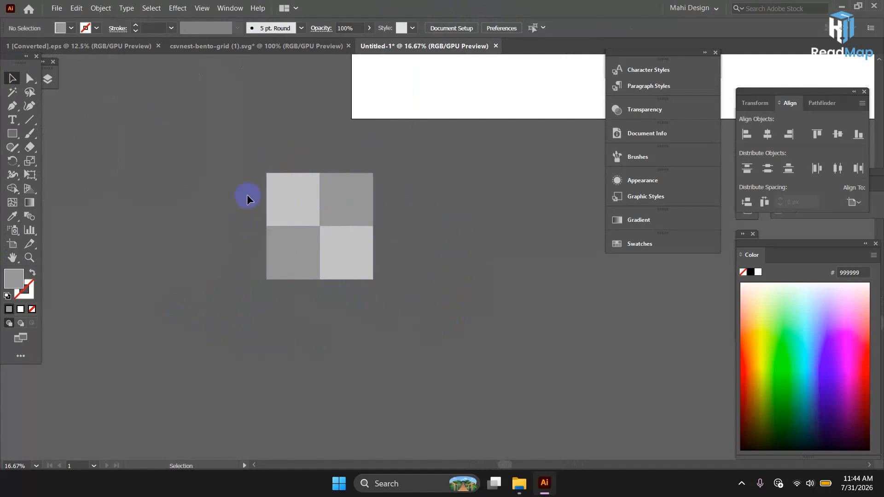
pyautogui.moveTo(364, 323); pyautogui.dragTo(367, 323)
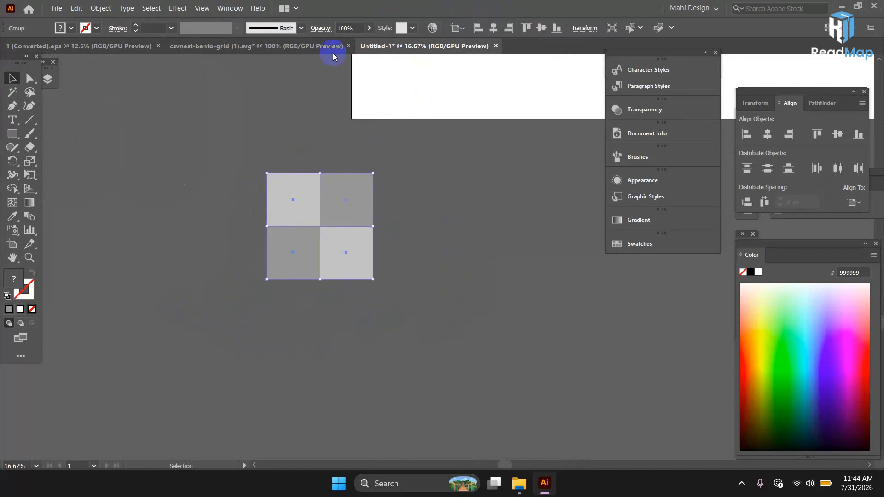
pyautogui.click(9, 247)
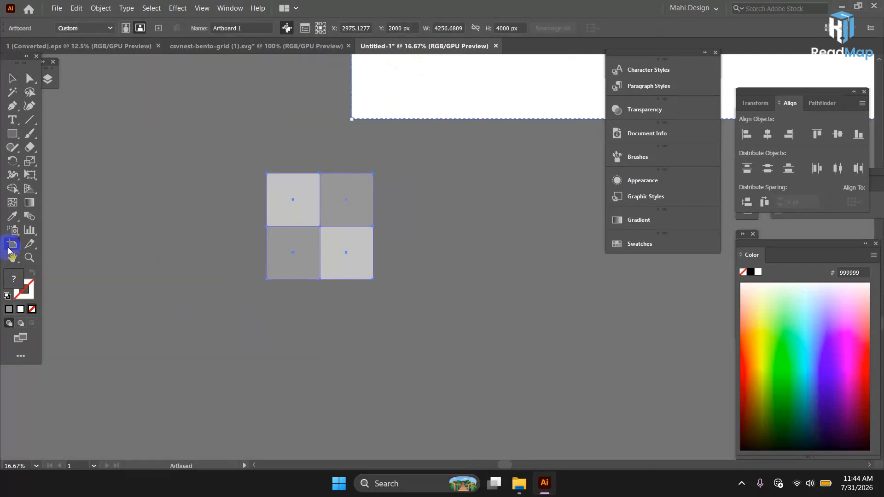
pyautogui.click(462, 27)
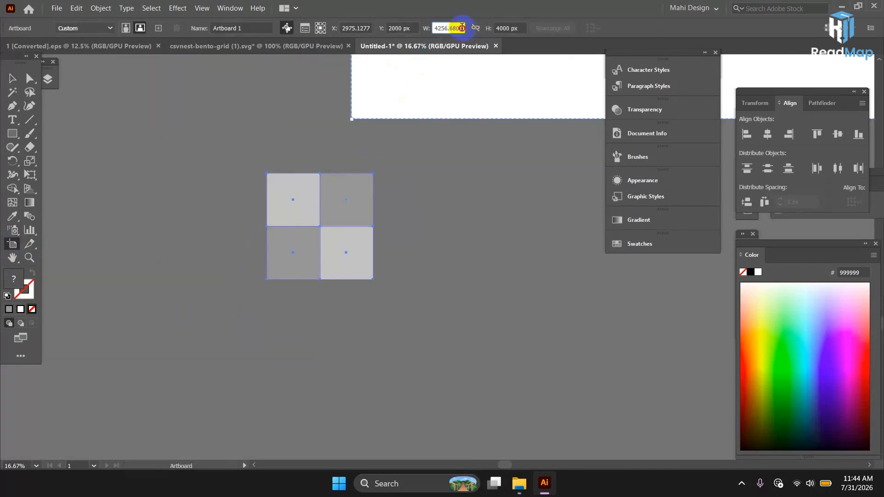
pyautogui.write('100')
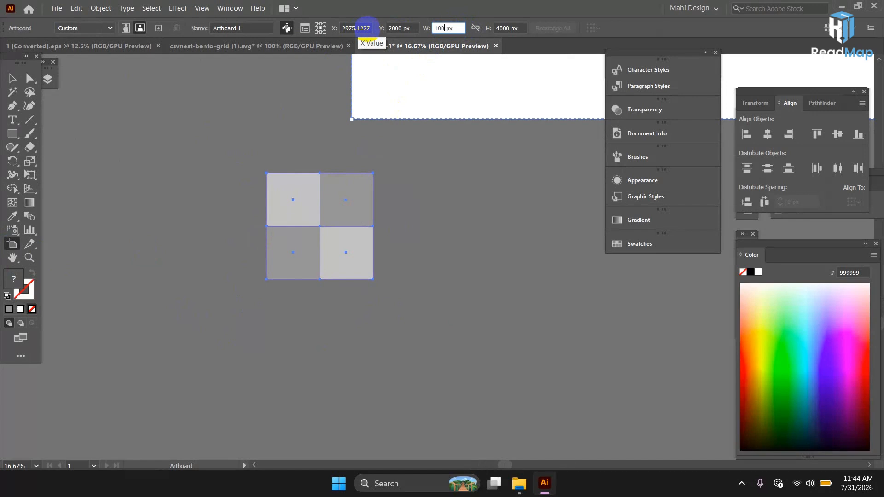
pyautogui.click(509, 29)
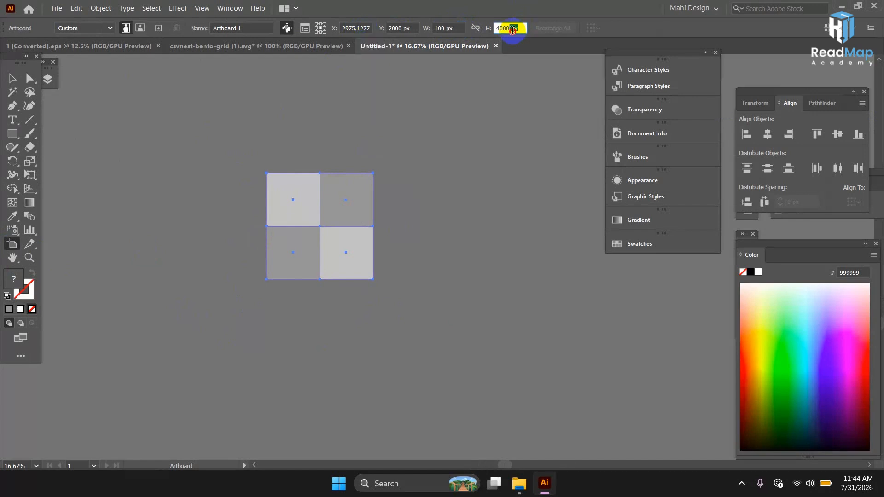
pyautogui.write('100')
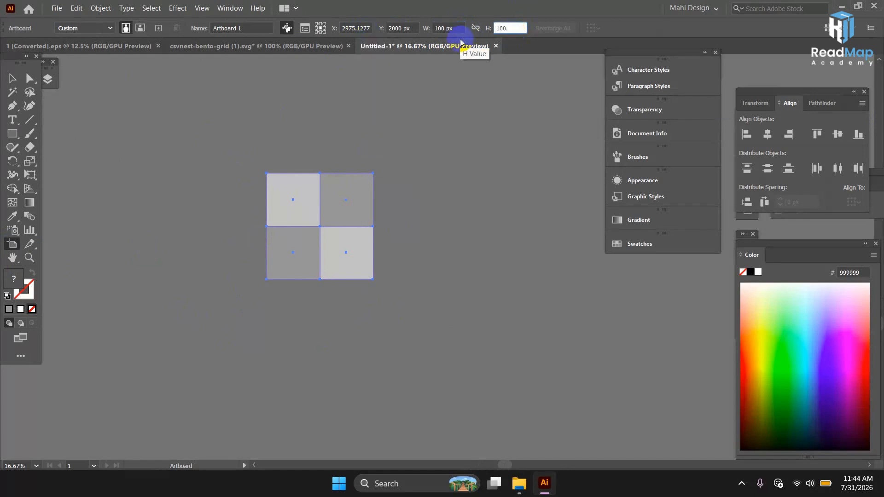
pyautogui.click(11, 78)
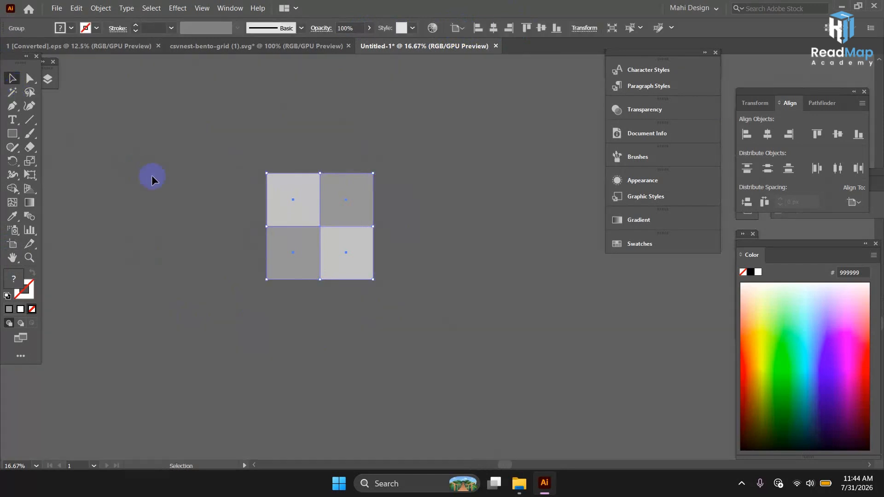
# - Make a new grid-tile pattern swatch from the checkered group, exit pattern editing, and delete the original group
pyautogui.click(205, 210)
pyautogui.click(289, 219)
pyautogui.moveTo(322, 220); pyautogui.dragTo(288, 203)
pyautogui.rightClick(301, 219)
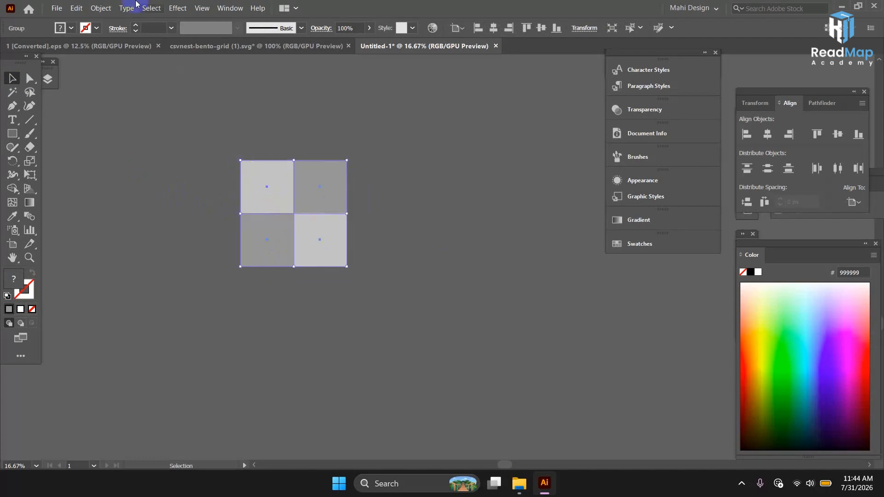
pyautogui.click(94, 10)
pyautogui.moveTo(214, 273)
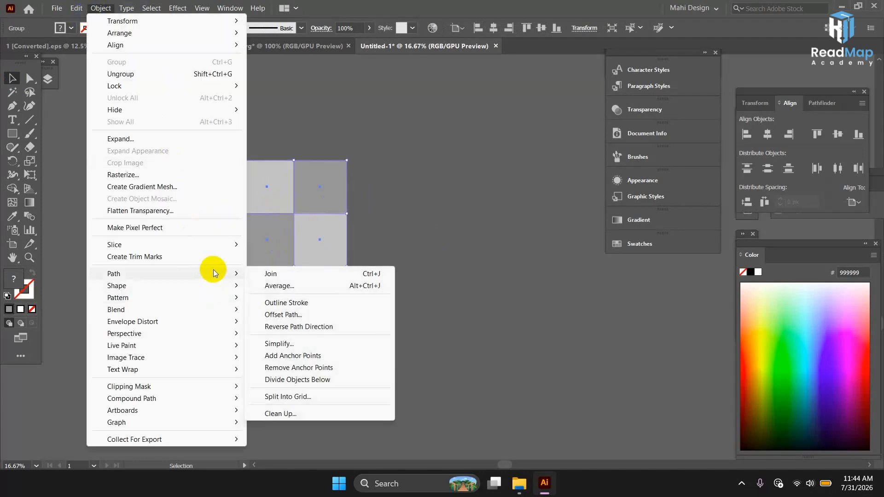
pyautogui.moveTo(204, 300)
pyautogui.click(248, 296)
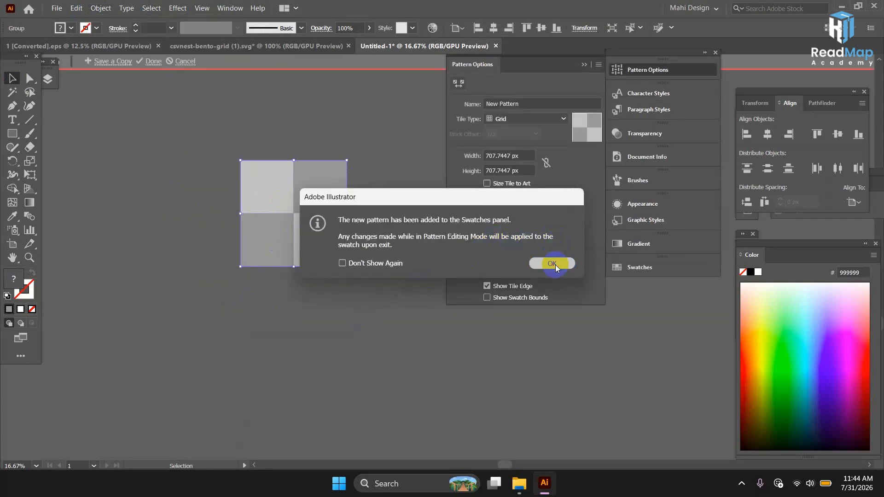
pyautogui.click(556, 263)
pyautogui.click(154, 61)
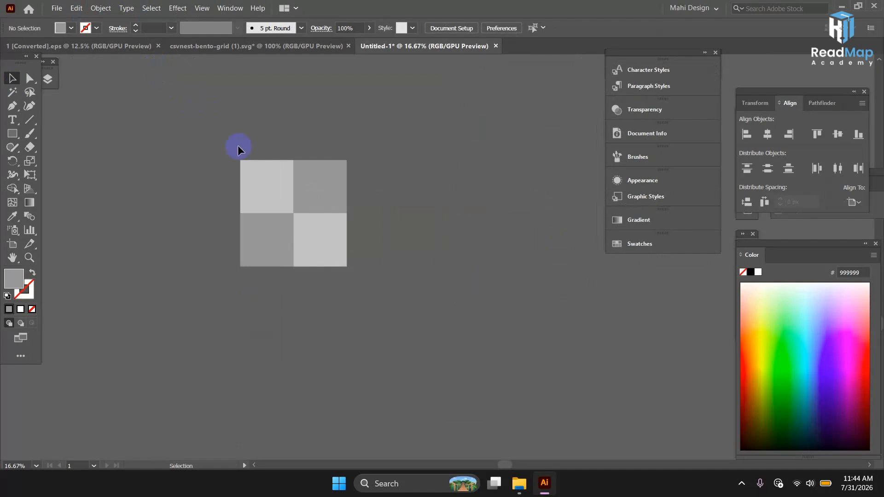
pyautogui.moveTo(231, 165); pyautogui.dragTo(355, 276)
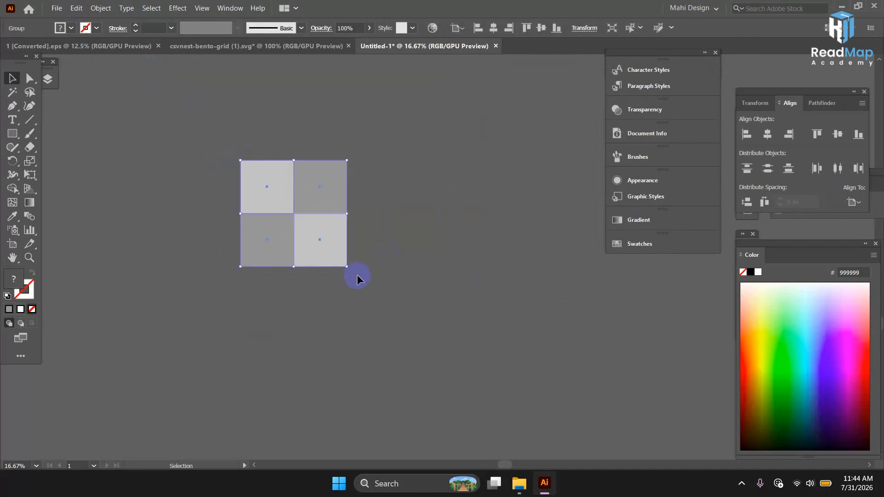
pyautogui.press('Delete')
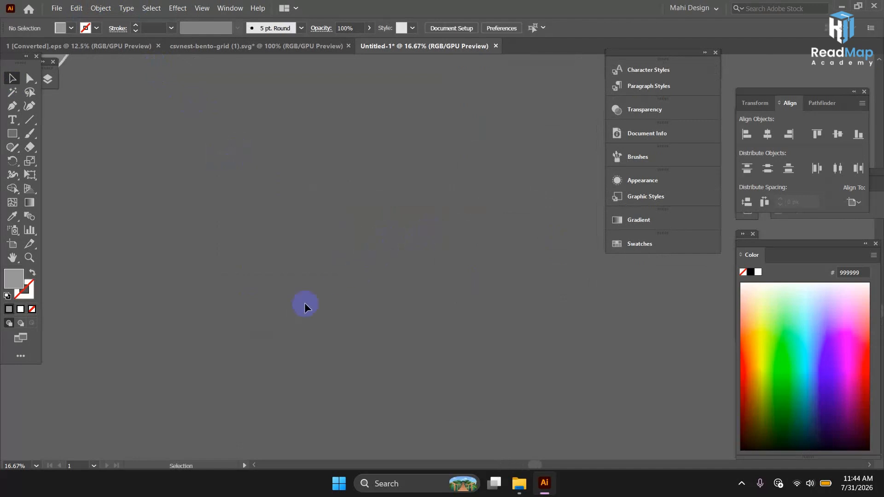
# - Resize the artboard to 4256 px wide and 4000 px high
pyautogui.hotkey('ctrl', '-')
pyautogui.hotkey('ctrl', '-')
pyautogui.hotkey('ctrl', '-')
pyautogui.hotkey('ctrl', '-')
pyautogui.hotkey('ctrl', '-')
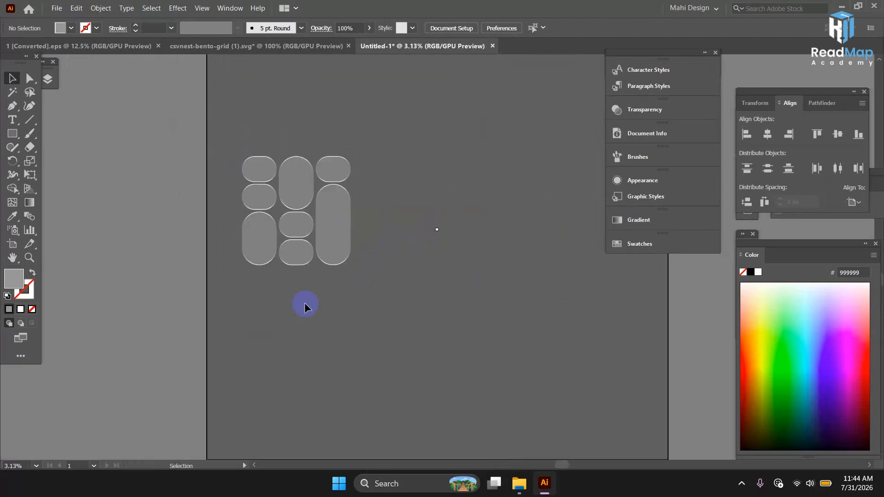
pyautogui.hotkey('ctrl', '+')
pyautogui.hotkey('ctrl', '+')
pyautogui.hotkey('ctrl', '+')
pyautogui.hotkey('ctrl', '+')
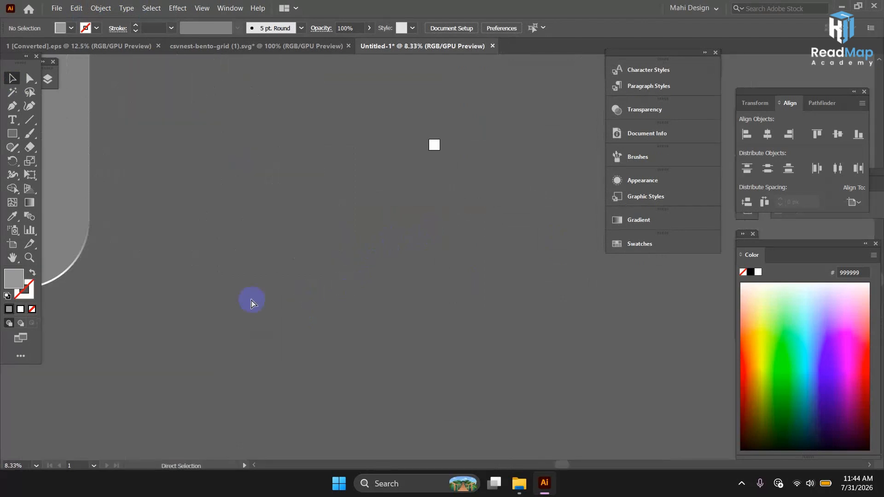
pyautogui.moveTo(255, 262); pyautogui.dragTo(205, 281)
pyautogui.click(12, 244)
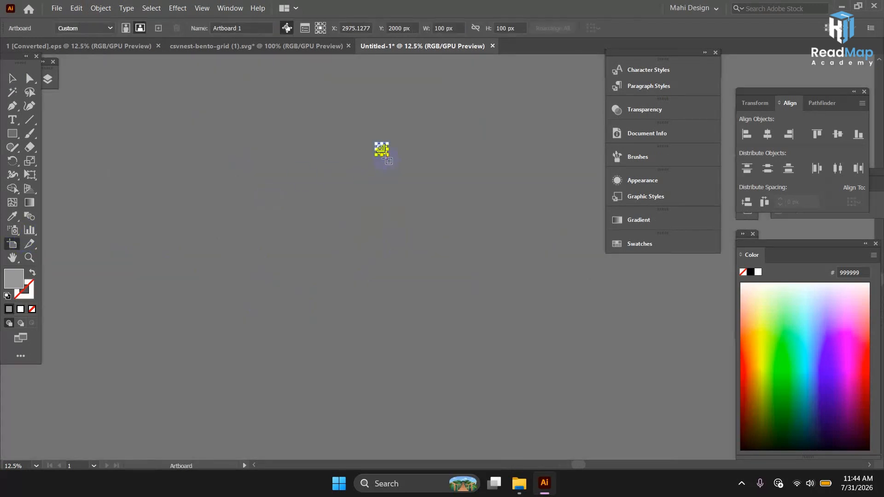
pyautogui.click(431, 30)
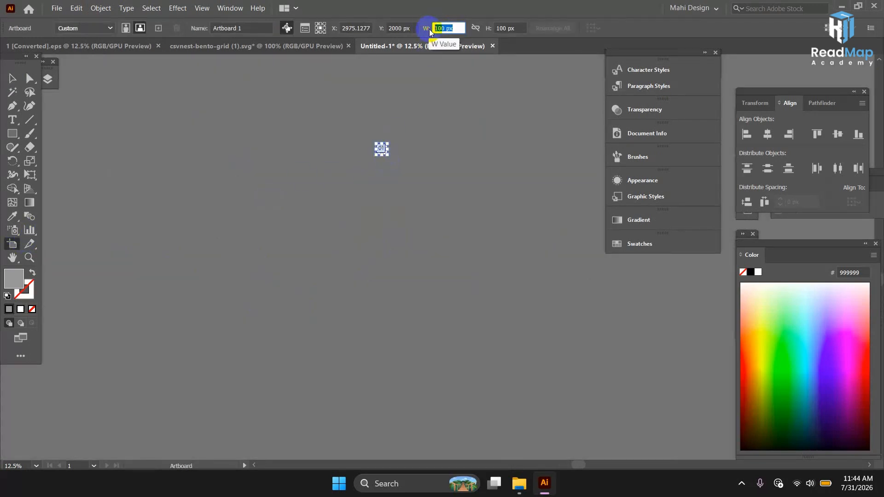
pyautogui.write('4256')
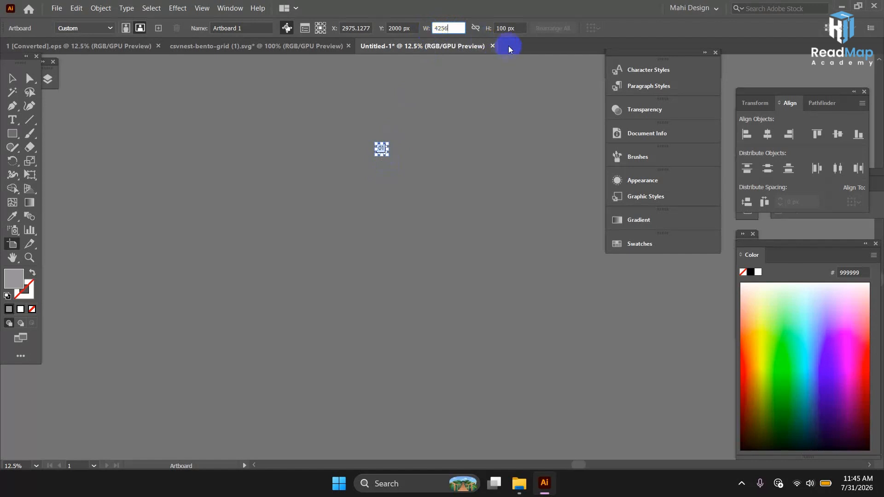
pyautogui.click(510, 28)
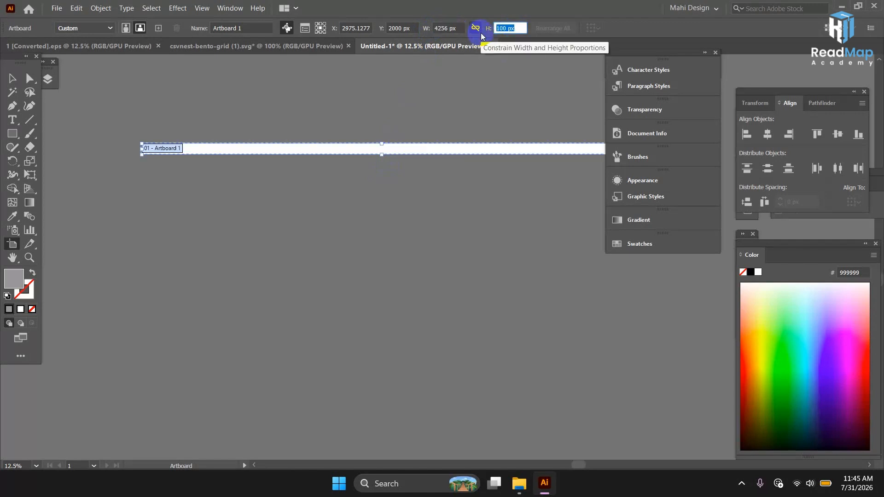
pyautogui.write('4000')
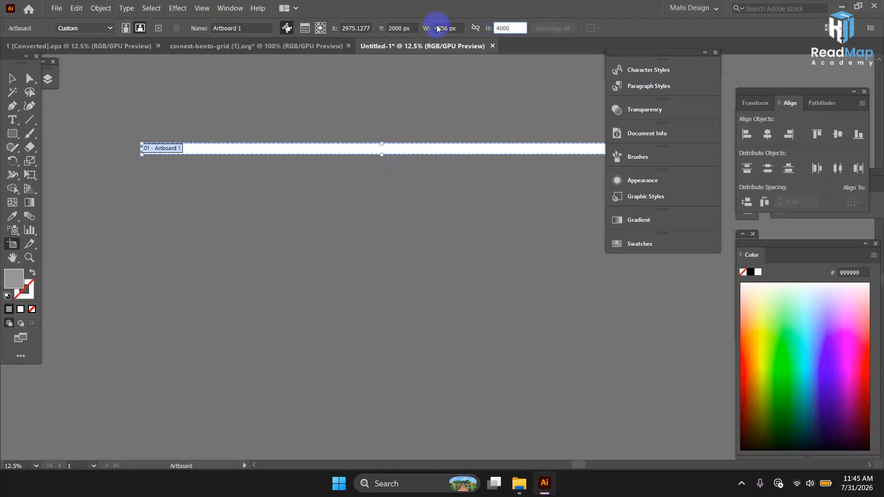
pyautogui.click(11, 80)
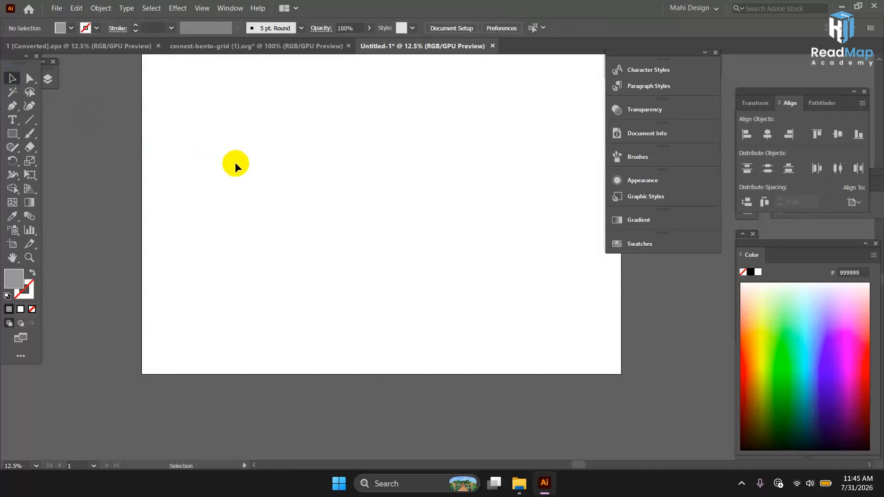
pyautogui.moveTo(390, 174); pyautogui.dragTo(297, 276)
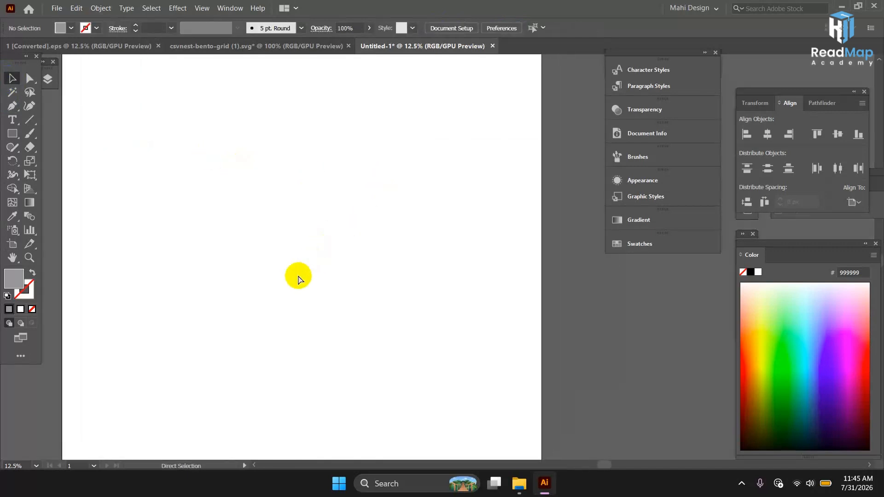
pyautogui.hotkey('ctrl', '-')
pyautogui.hotkey('ctrl', '-')
pyautogui.moveTo(357, 310); pyautogui.dragTo(316, 262)
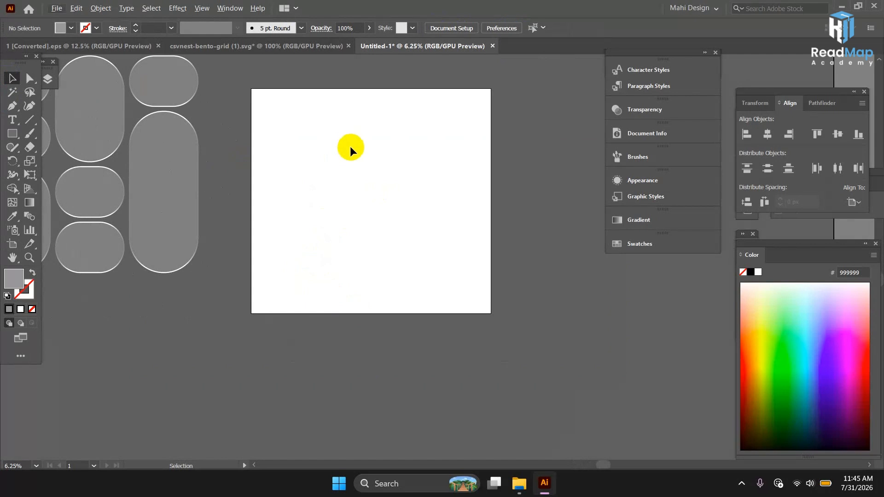
# - Draw a rectangle 4256 px wide and 4000 px high for the background
pyautogui.moveTo(381, 190); pyautogui.dragTo(405, 201)
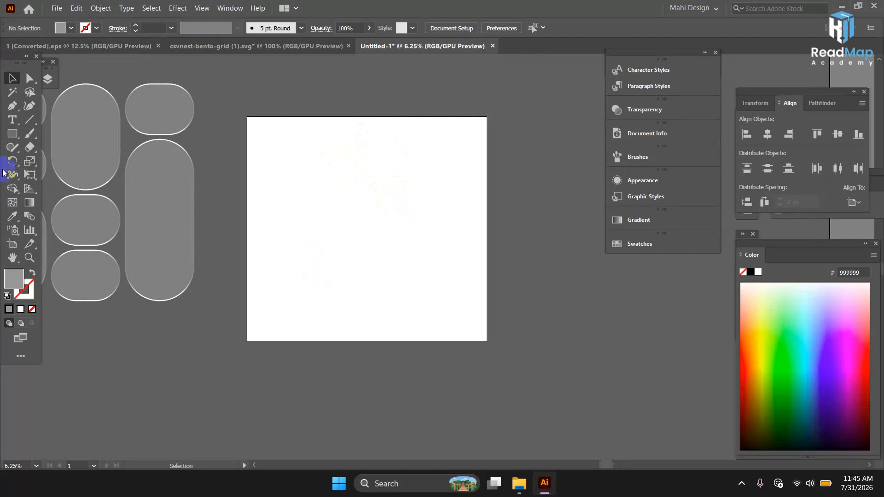
pyautogui.click(13, 134)
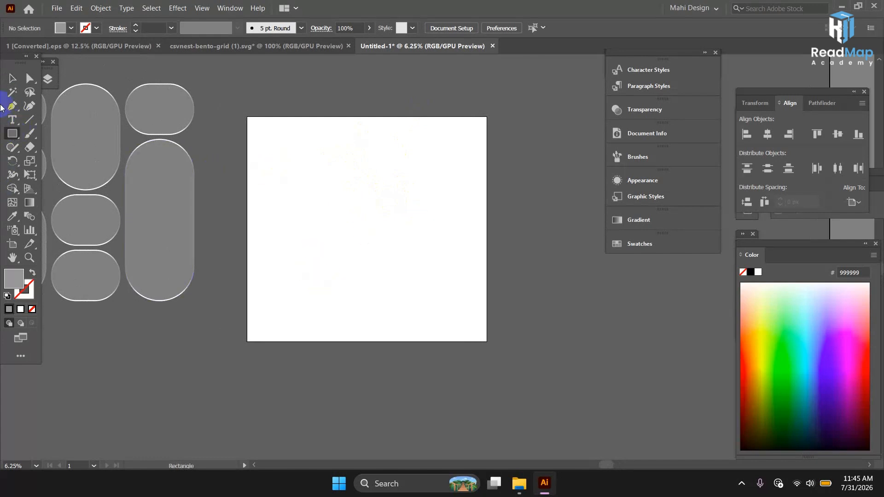
pyautogui.click(11, 79)
pyautogui.hotkey('ctrl', 'a')
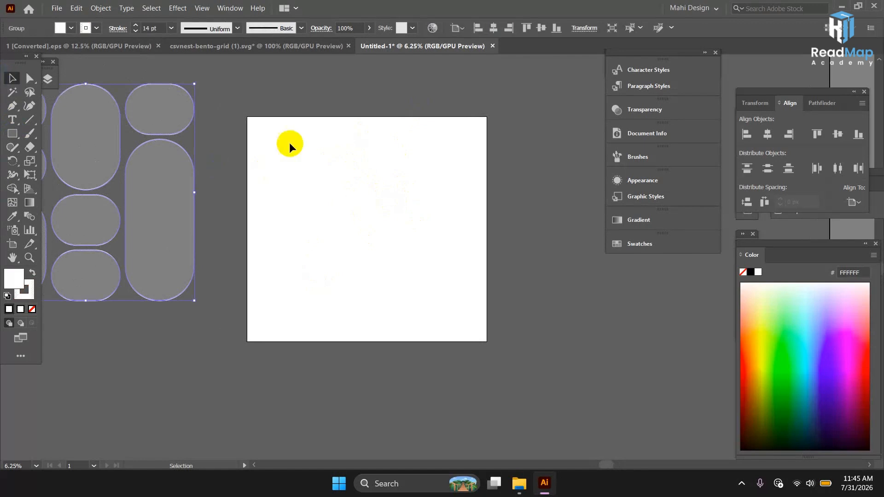
pyautogui.click(300, 179)
pyautogui.click(12, 147)
pyautogui.click(13, 134)
pyautogui.click(279, 186)
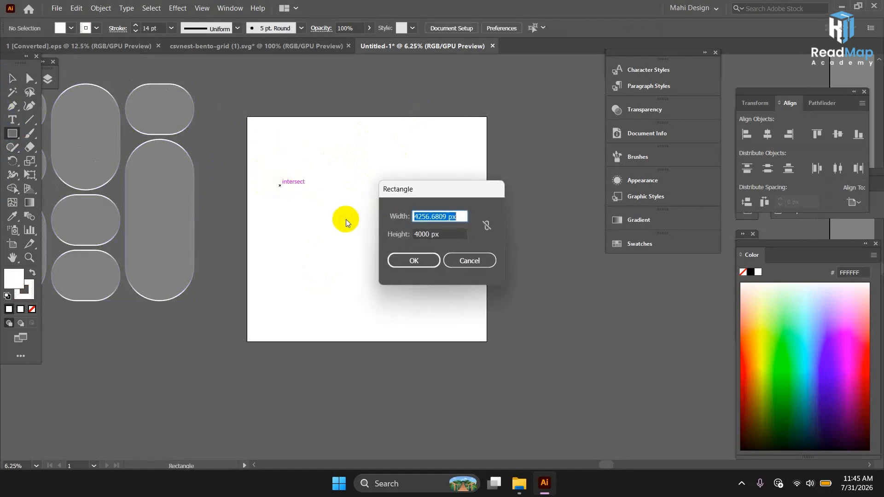
pyautogui.click(426, 263)
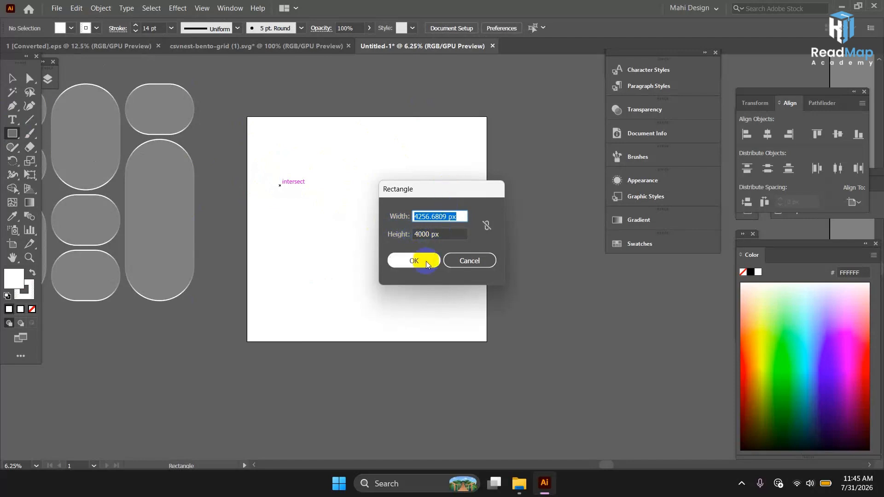
pyautogui.click(447, 217)
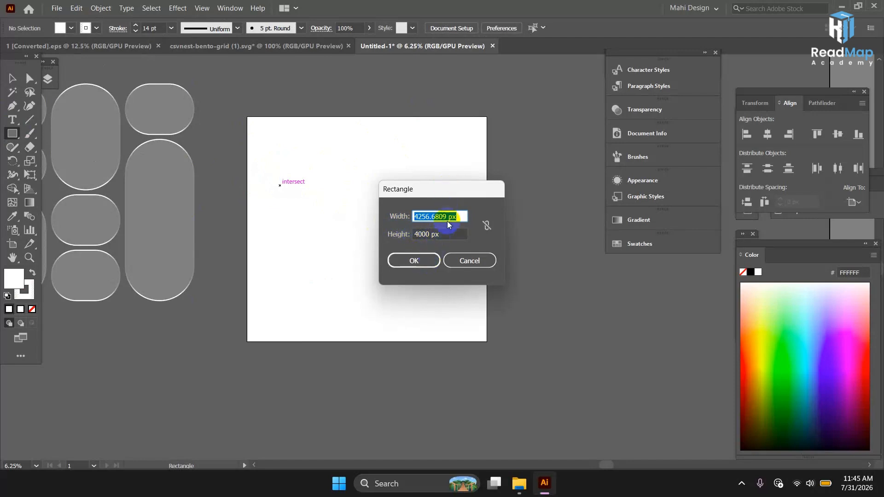
pyautogui.moveTo(453, 219); pyautogui.dragTo(433, 221)
pyautogui.press('BackSpace')
pyautogui.click(426, 262)
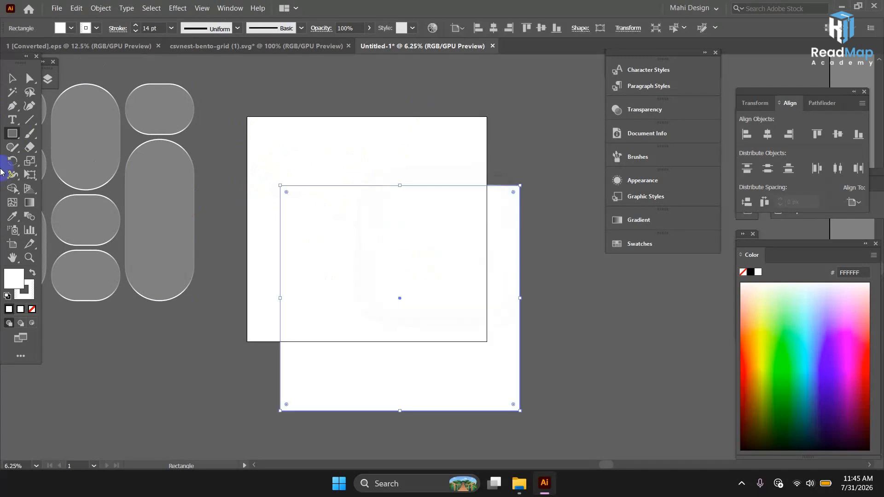
# - Align the new rectangle to the artboard horizontally and vertically so it covers it exactly
pyautogui.click(17, 85)
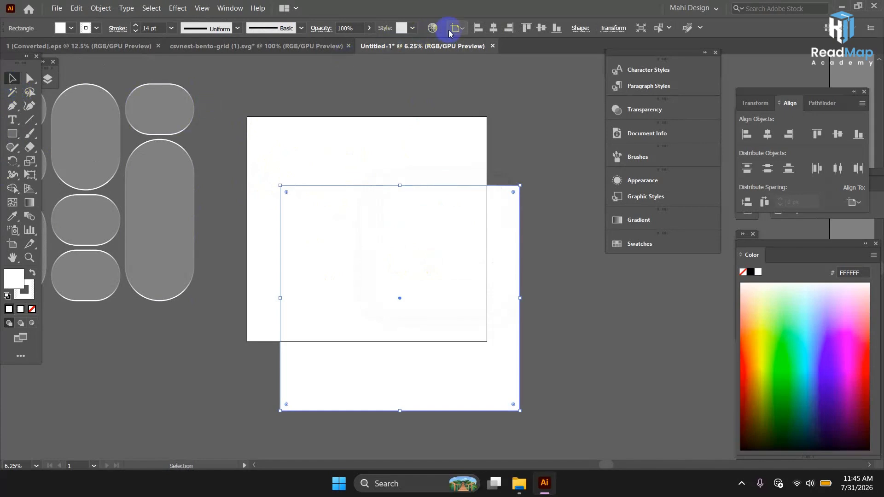
pyautogui.click(509, 28)
pyautogui.click(541, 28)
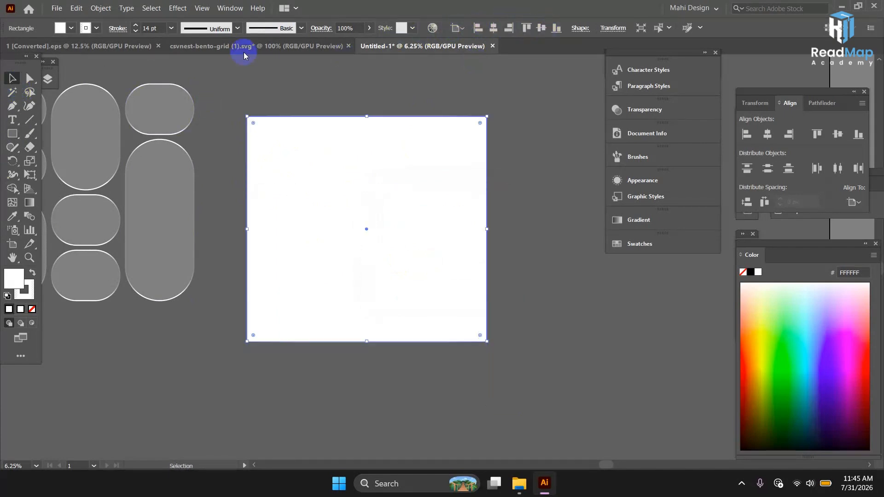
pyautogui.click(230, 8)
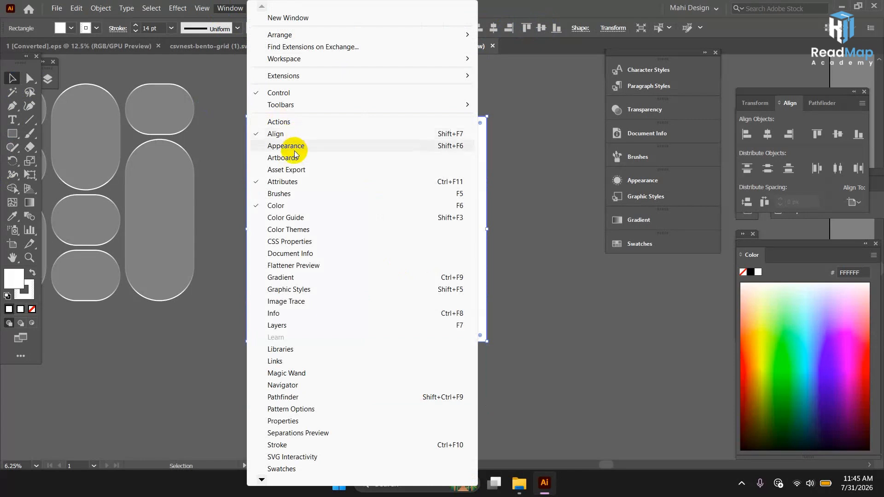
pyautogui.click(219, 218)
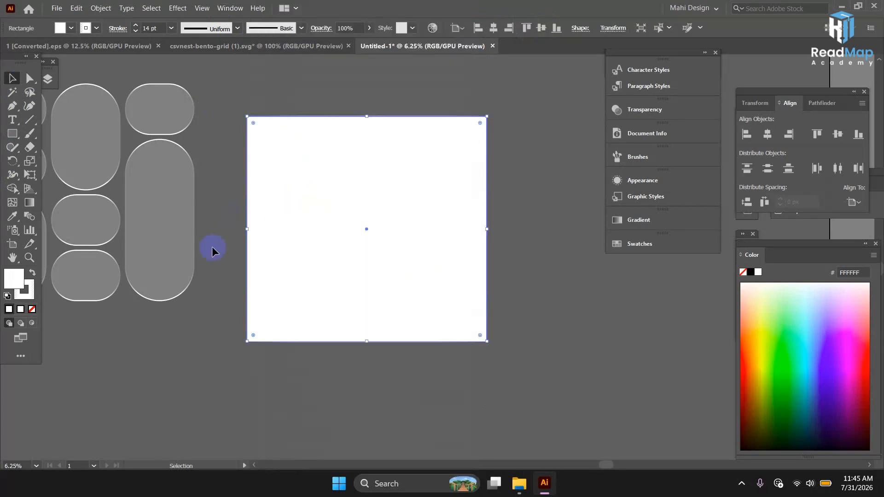
# - Remove the background rectangle's stroke and fill it with the grey checkered pattern swatch
pyautogui.click(26, 292)
pyautogui.click(32, 309)
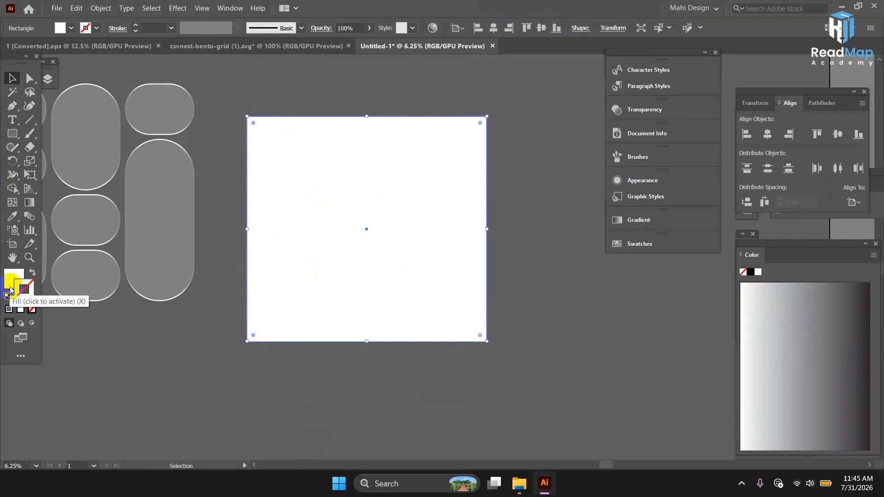
pyautogui.click(21, 276)
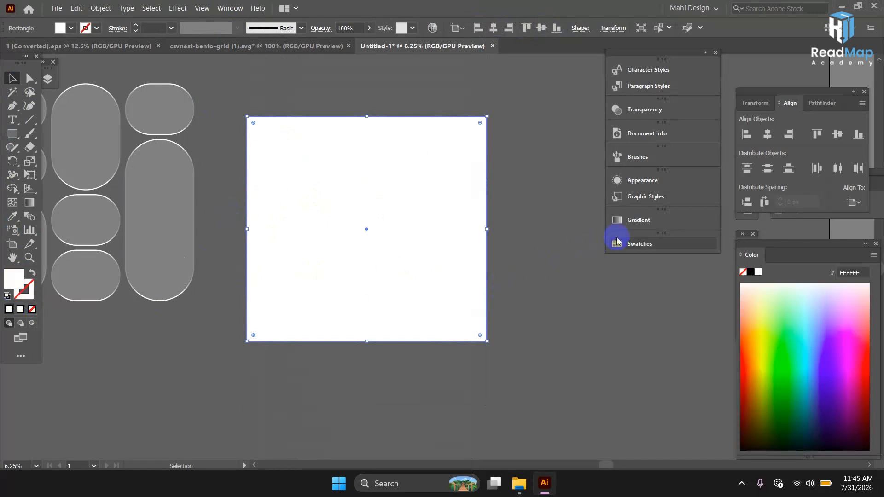
pyautogui.click(645, 243)
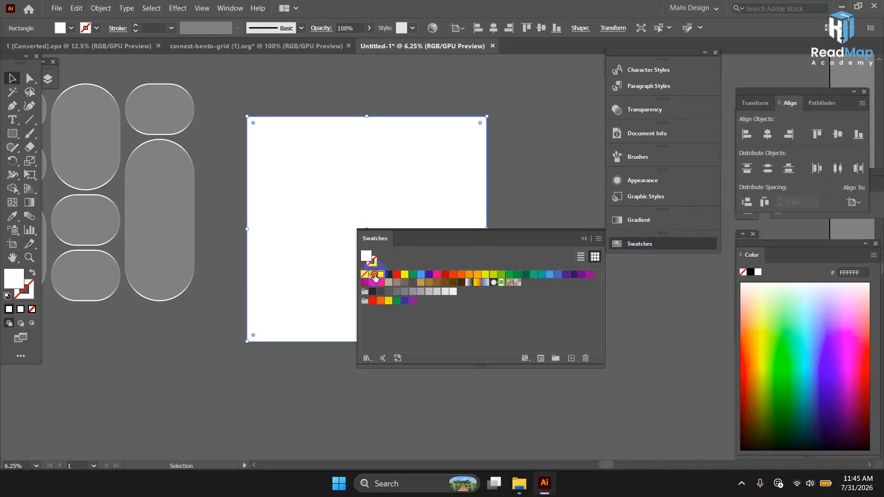
pyautogui.click(373, 275)
pyautogui.click(518, 283)
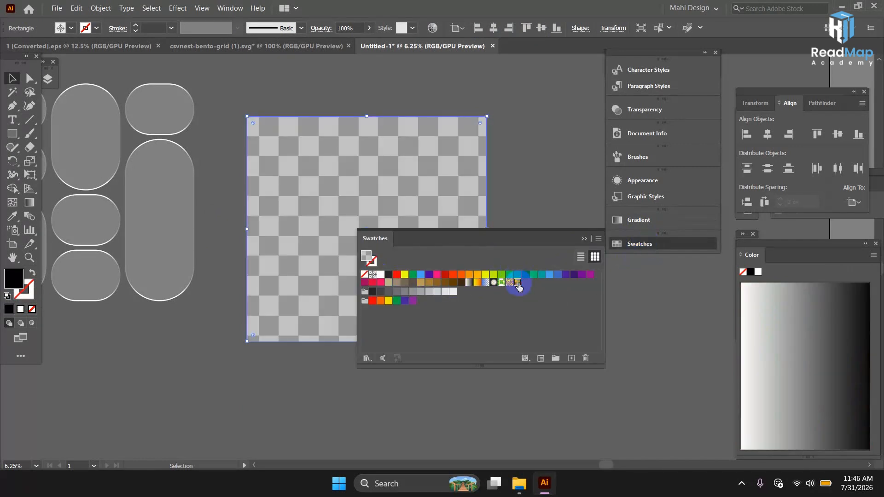
pyautogui.click(585, 239)
# - Draw a second rectangle 4256 px wide and 4000 px high and center it on the artboard over the checkered one
pyautogui.moveTo(339, 225); pyautogui.dragTo(376, 232)
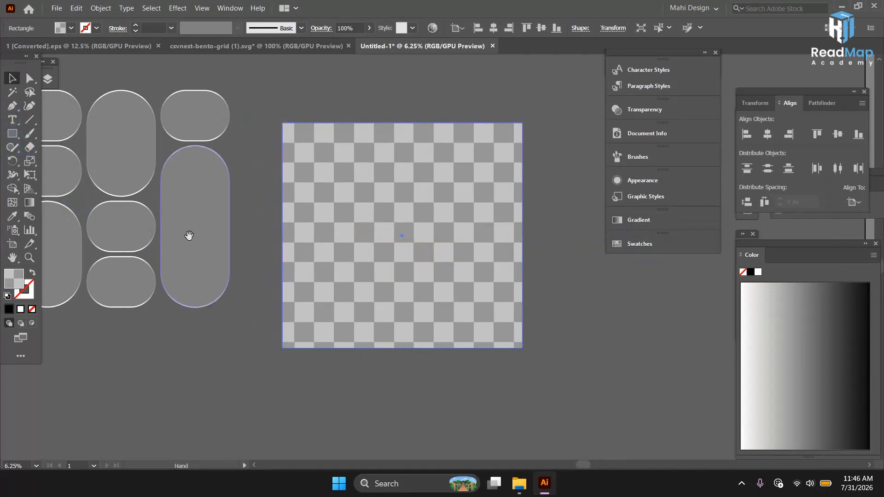
pyautogui.moveTo(189, 237); pyautogui.dragTo(257, 261)
pyautogui.click(13, 134)
pyautogui.click(481, 281)
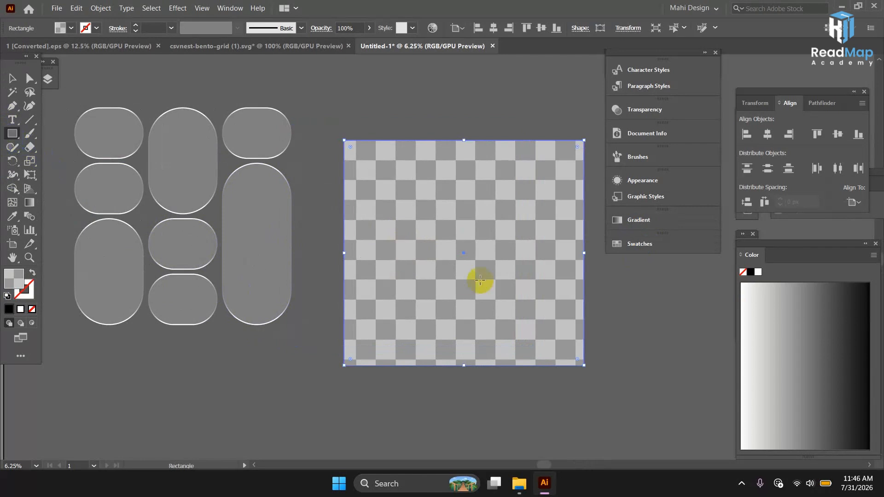
pyautogui.write('4256')
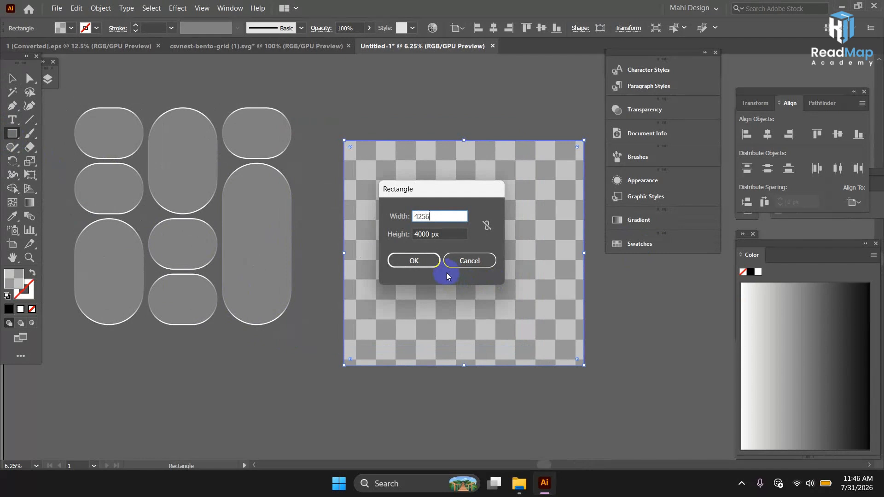
pyautogui.click(423, 260)
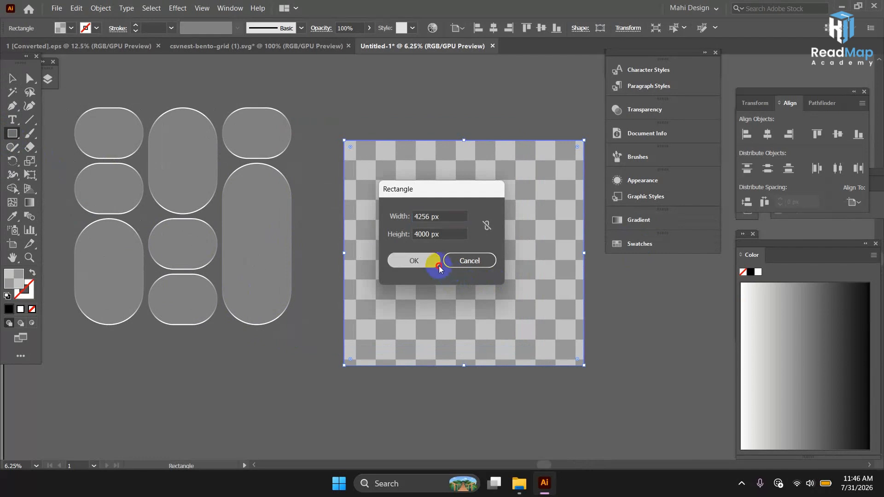
pyautogui.click(12, 76)
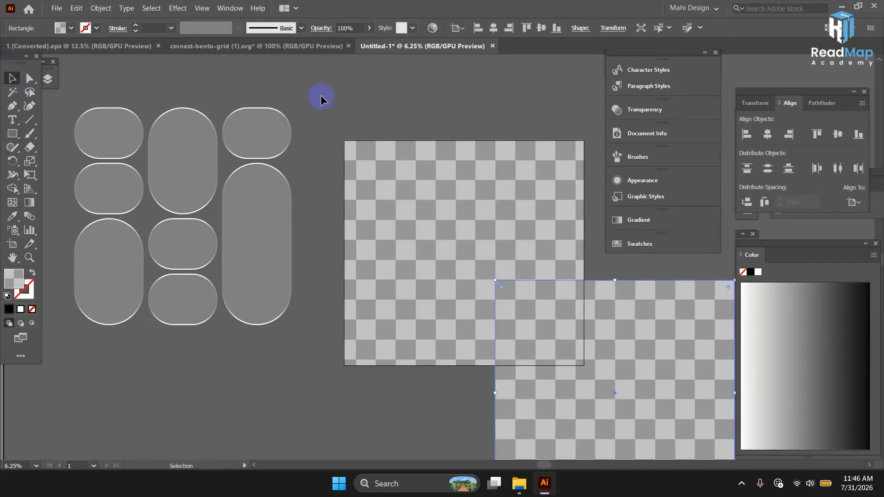
pyautogui.click(495, 27)
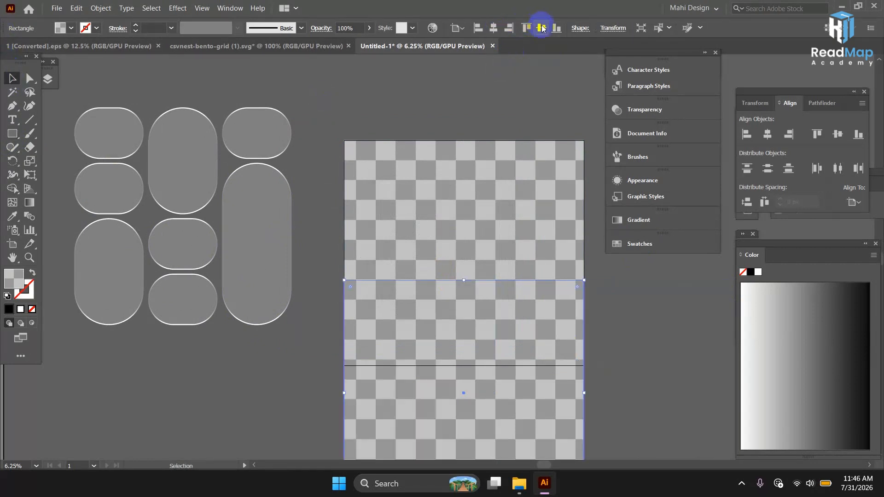
pyautogui.click(540, 28)
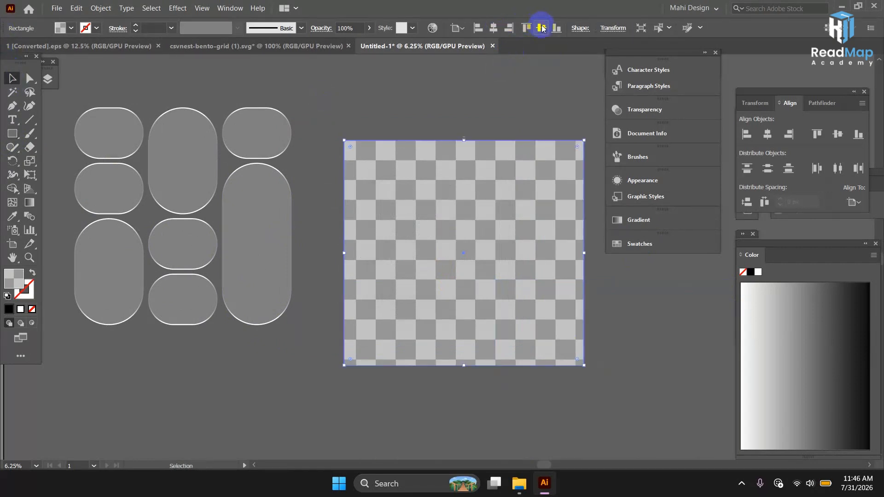
# - Fill the upper rectangle with solid white (FFFFFF)
pyautogui.doubleClick(13, 278)
pyautogui.moveTo(310, 191); pyautogui.dragTo(290, 162)
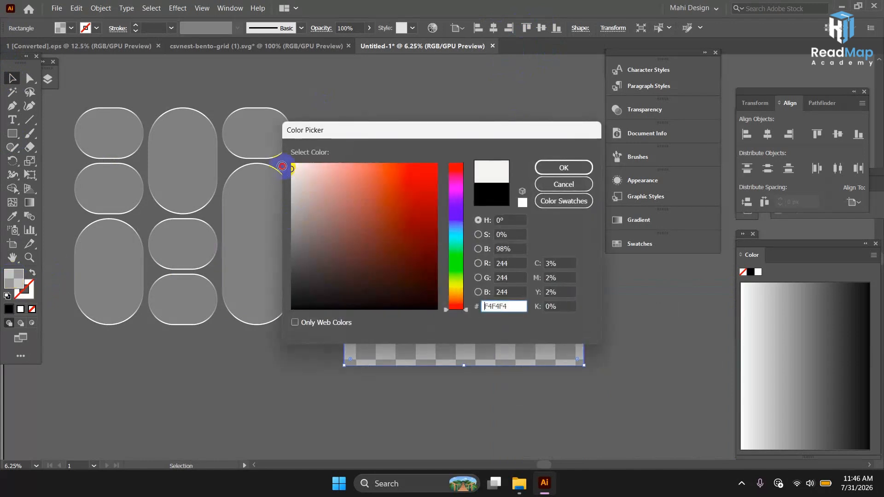
pyautogui.click(582, 173)
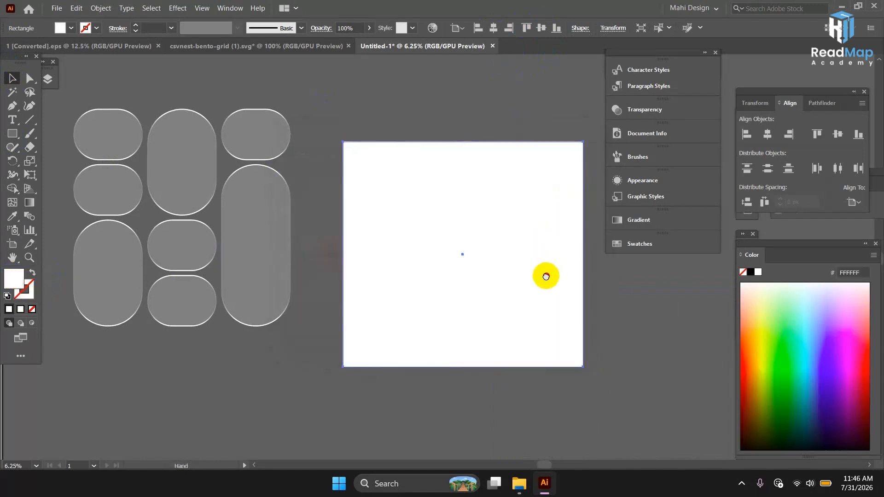
# - Fill the upper rectangle with solid black (000000)
pyautogui.hscroll(3, 544, 273)
pyautogui.doubleClick(6, 287)
pyautogui.moveTo(322, 272); pyautogui.dragTo(269, 334)
pyautogui.moveTo(304, 293); pyautogui.dragTo(293, 310)
pyautogui.click(571, 170)
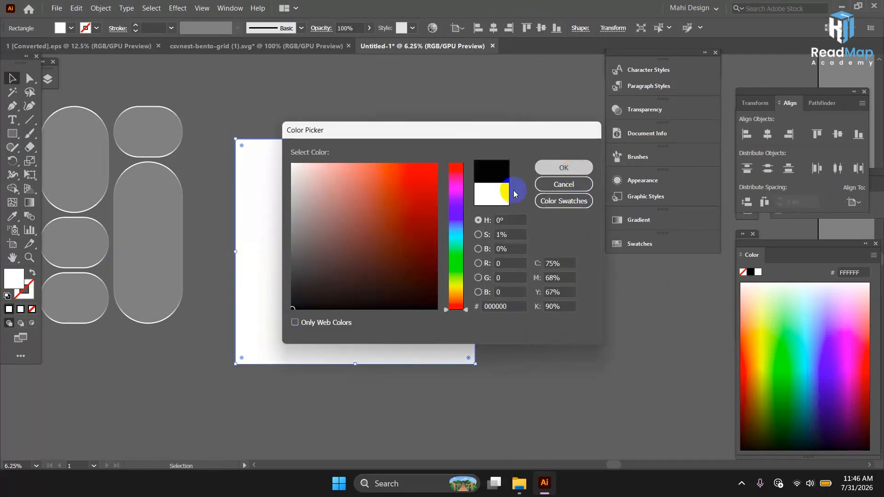
# - Lower the black rectangle's opacity so the checkered pattern shows through as a dark background
pyautogui.moveTo(416, 282); pyautogui.dragTo(412, 258)
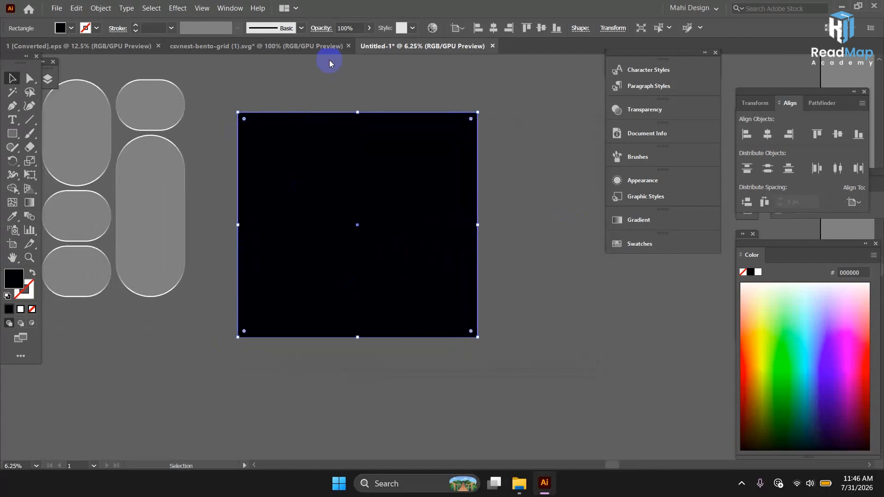
pyautogui.click(368, 29)
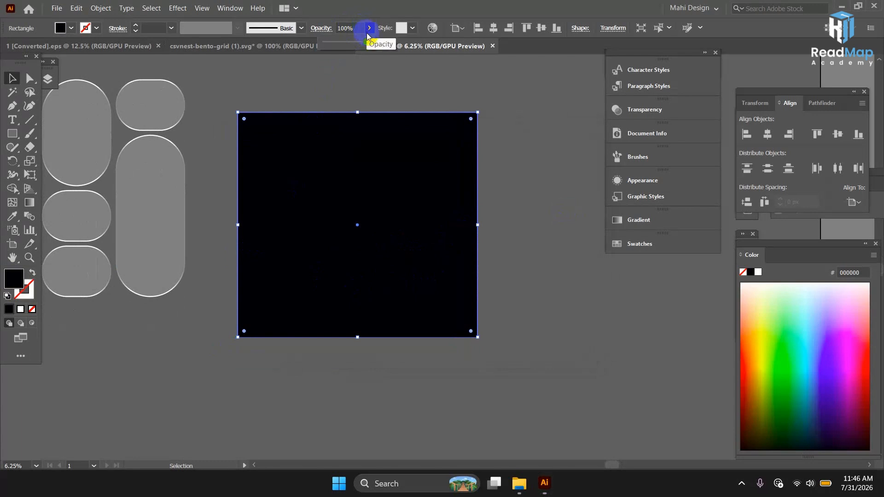
pyautogui.moveTo(362, 42); pyautogui.dragTo(356, 56)
# - Center the bento tile group horizontally and vertically on the artboard
pyautogui.moveTo(255, 112); pyautogui.dragTo(406, 149)
pyautogui.click(357, 343)
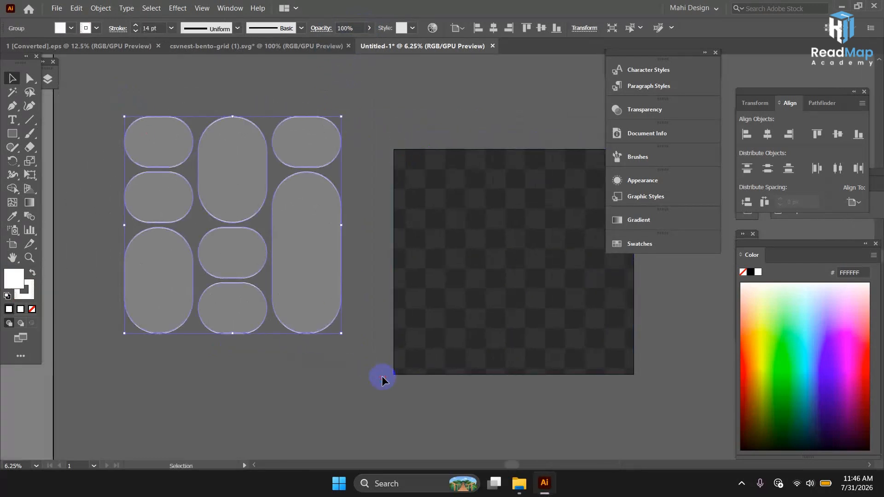
pyautogui.click(322, 290)
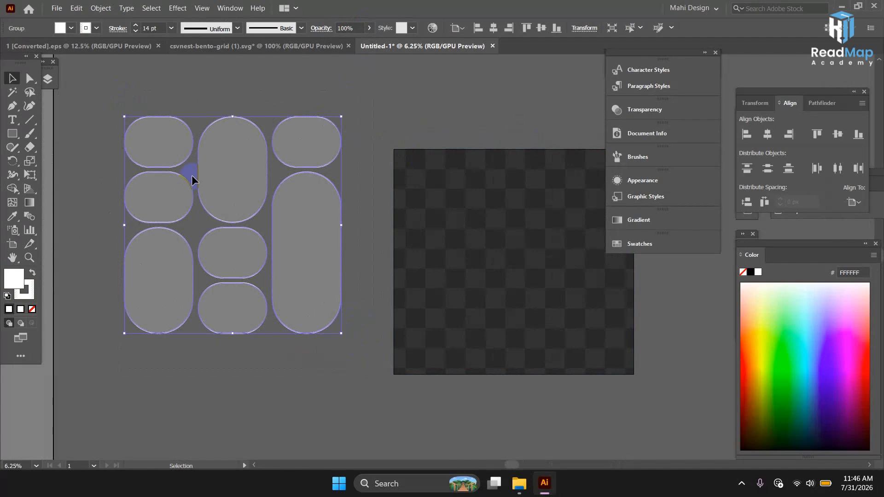
pyautogui.click(493, 27)
pyautogui.click(558, 28)
pyautogui.moveTo(491, 171); pyautogui.dragTo(292, 121)
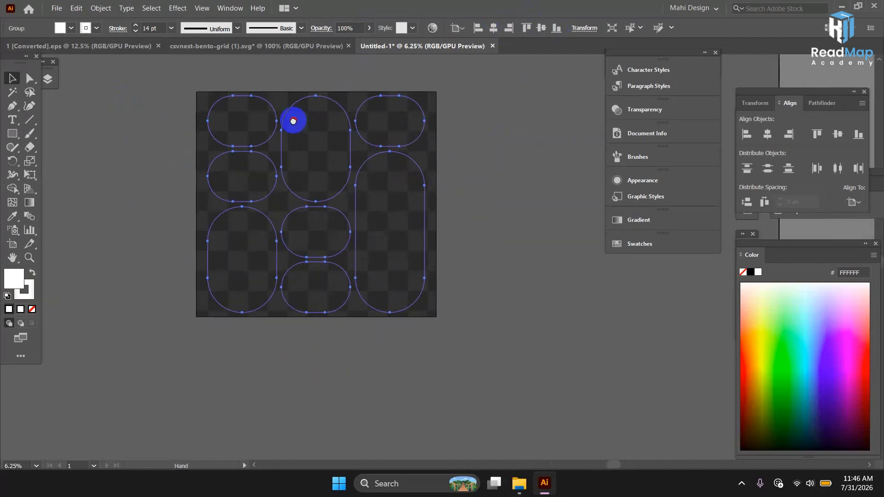
# - Bring the bento tile group to the front, above the dark checkered background
pyautogui.rightClick(307, 143)
pyautogui.moveTo(392, 284)
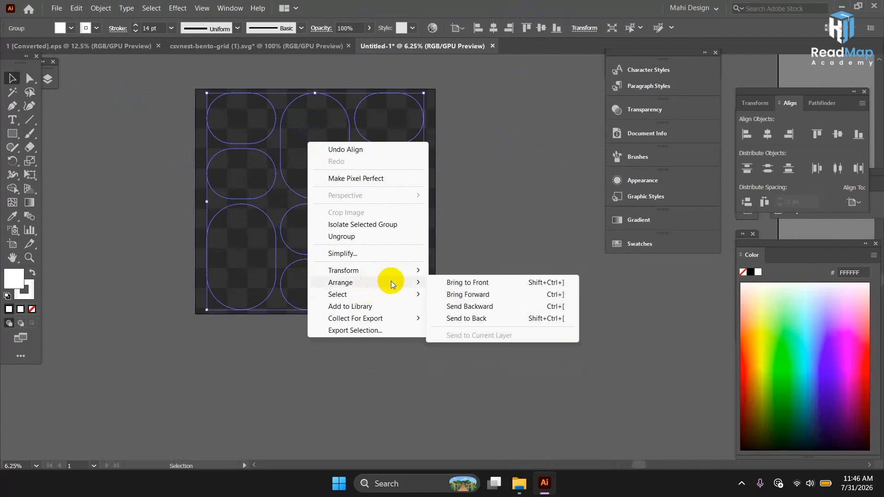
pyautogui.click(438, 283)
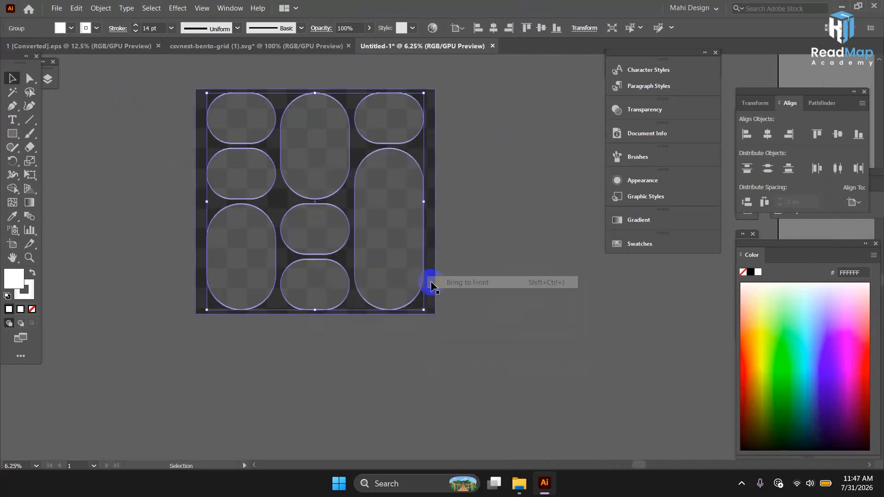
pyautogui.click(469, 242)
# - Save the finished bento grid artwork as an Illustrator EPS file named 212 in the Manual folder
pyautogui.moveTo(172, 91); pyautogui.dragTo(560, 347)
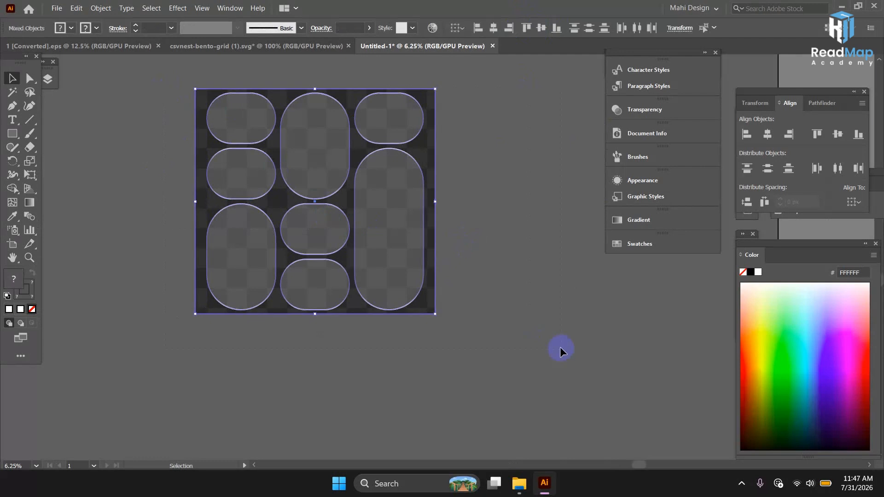
pyautogui.click(428, 369)
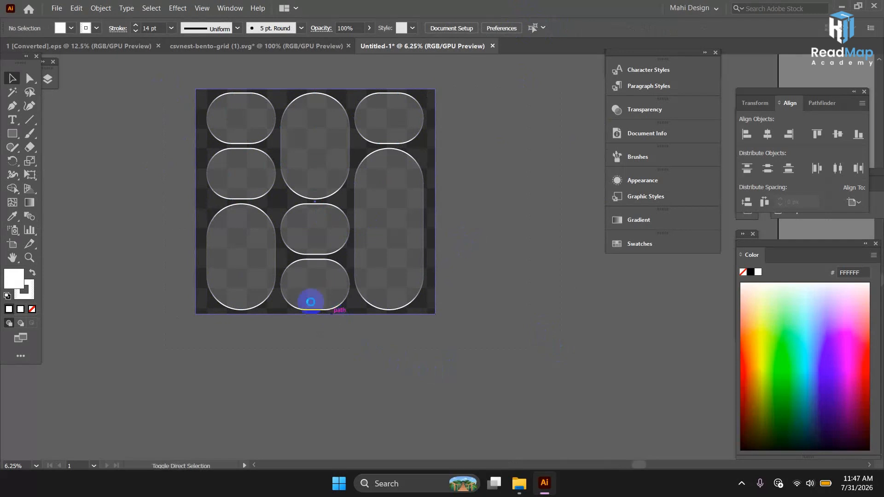
pyautogui.hotkey('ctrl', 's')
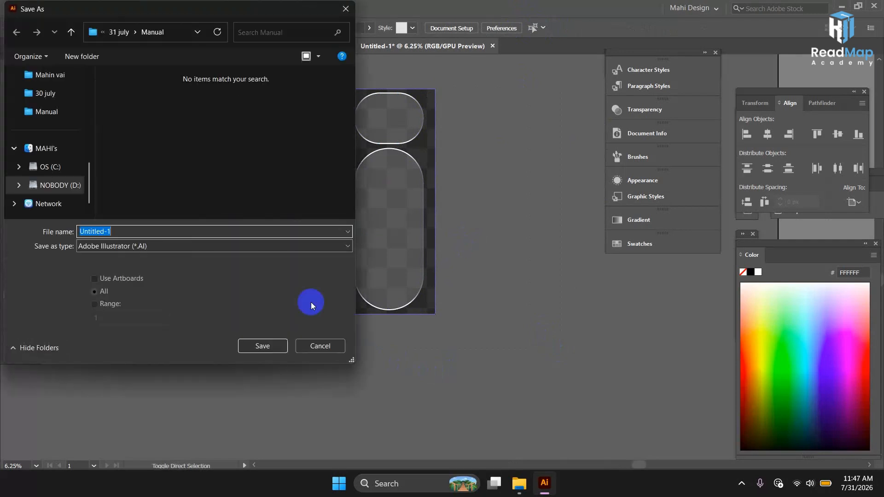
pyautogui.click(129, 246)
pyautogui.click(124, 278)
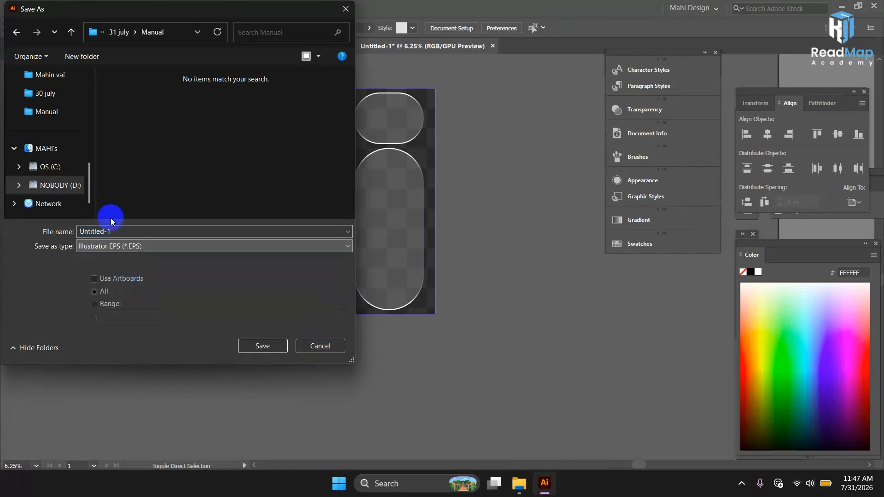
pyautogui.click(123, 232)
pyautogui.write('212')
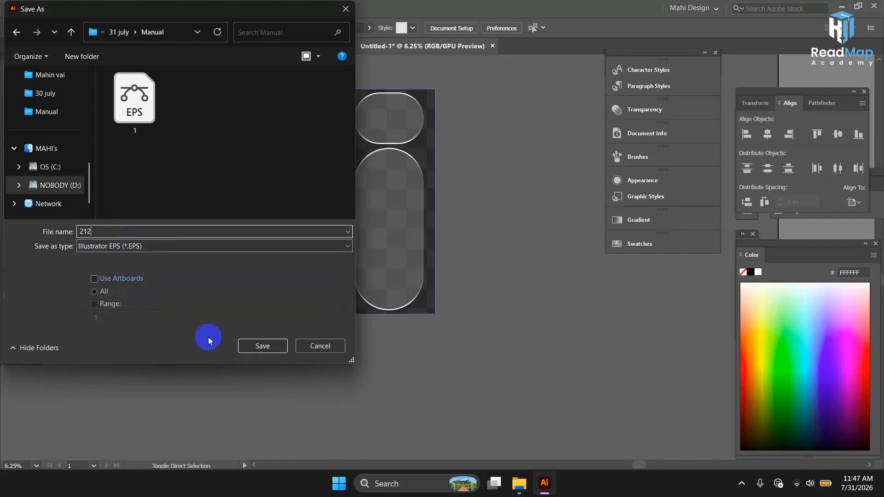
pyautogui.click(263, 346)
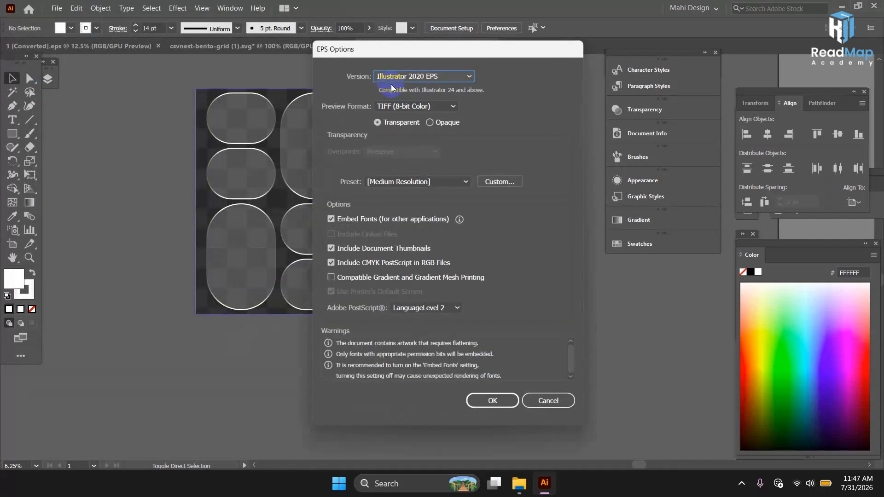
# - Set the EPS version to Illustrator 10 EPS with a custom flattener Raster/Vector Balance of 11, and finish saving
pyautogui.click(395, 76)
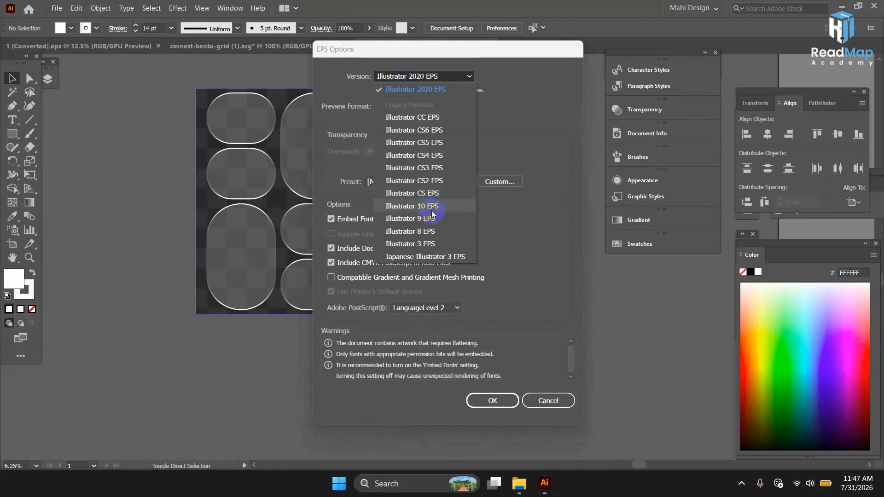
pyautogui.click(433, 208)
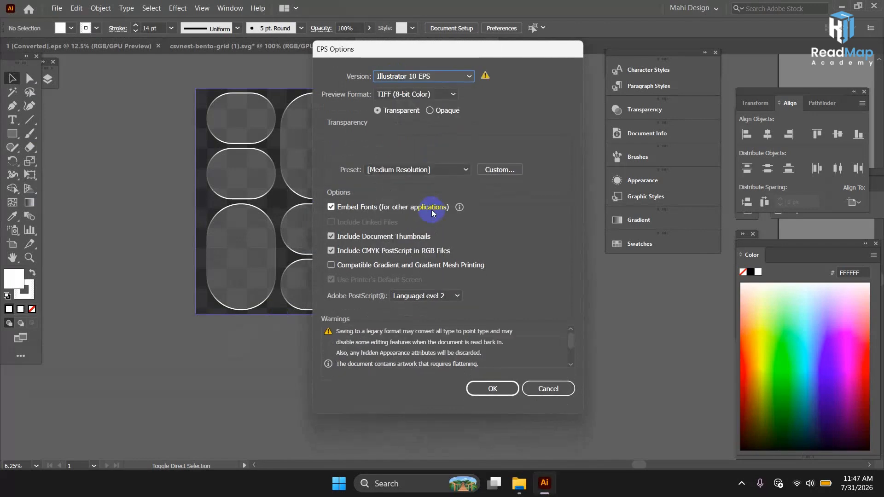
pyautogui.click(483, 171)
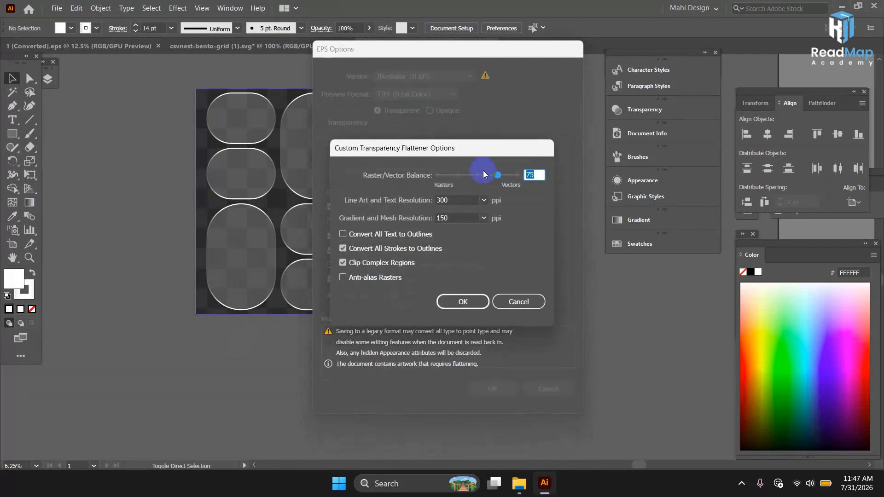
pyautogui.moveTo(496, 175); pyautogui.dragTo(449, 189)
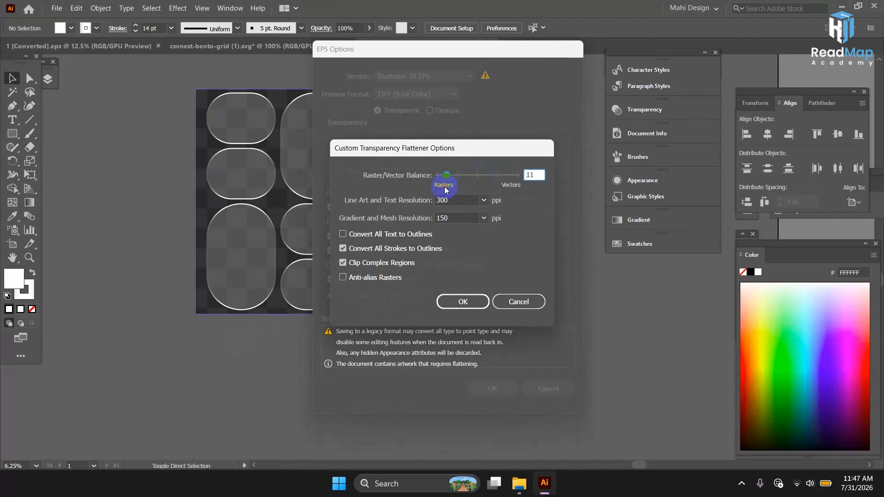
pyautogui.click(463, 302)
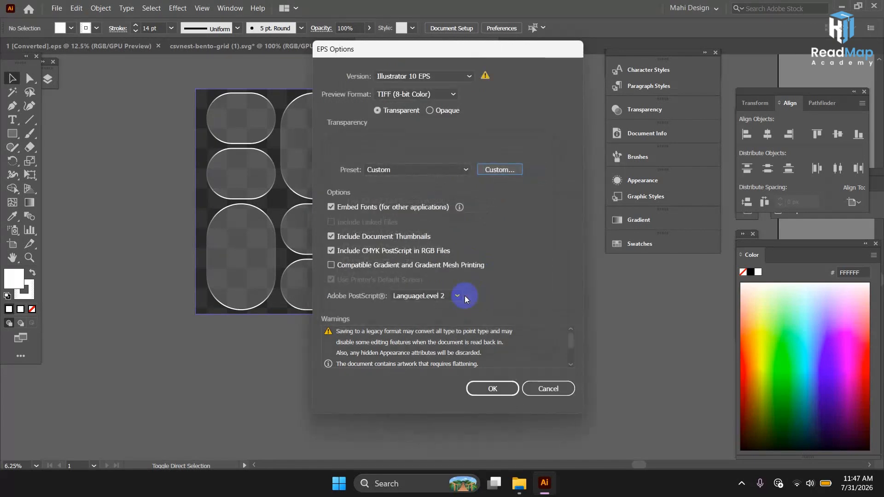
pyautogui.click(486, 389)
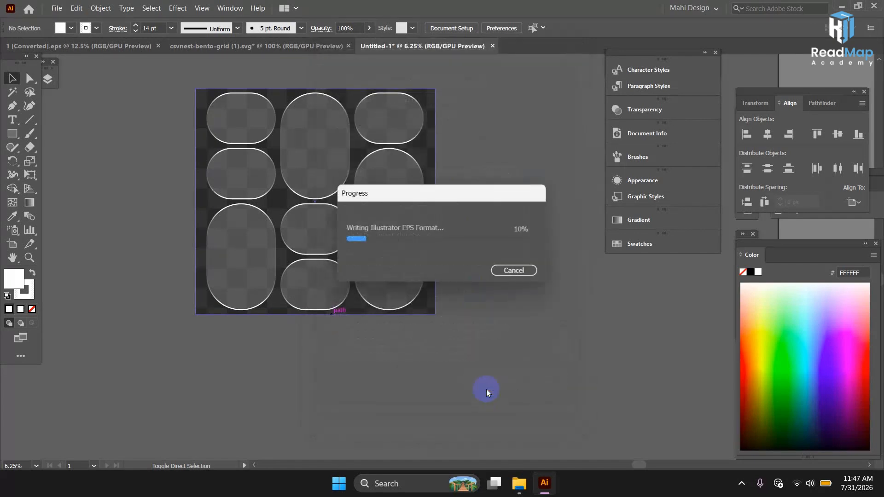
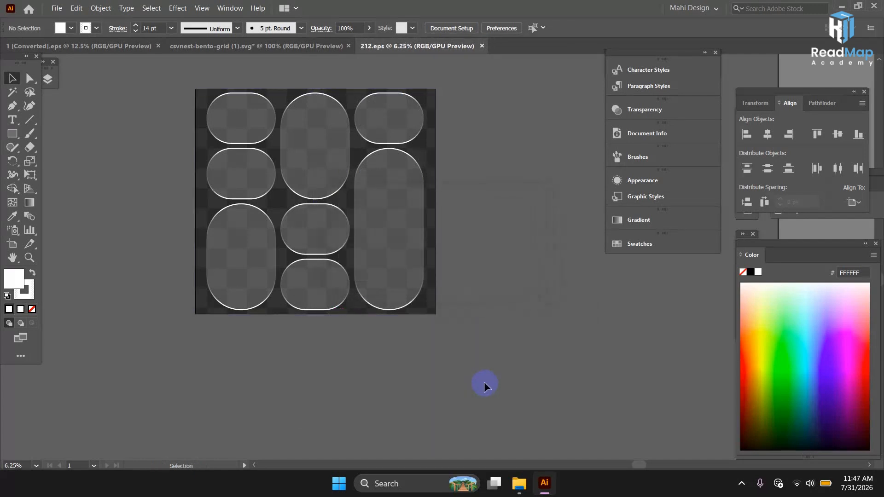
# - Export the artwork for web as a JPEG High image named 212 in the Manual folder
pyautogui.press('shift')
pyautogui.hotkey('ctrl', 'alt', 'shift', 's')
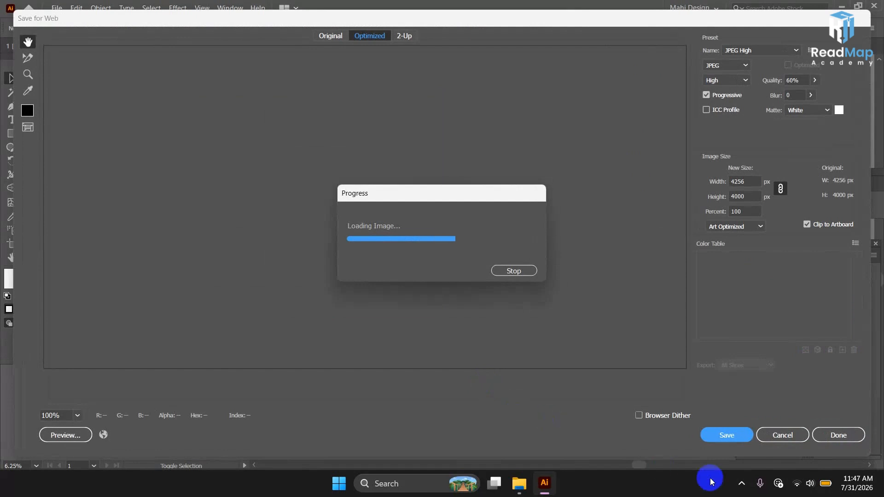
pyautogui.click(721, 436)
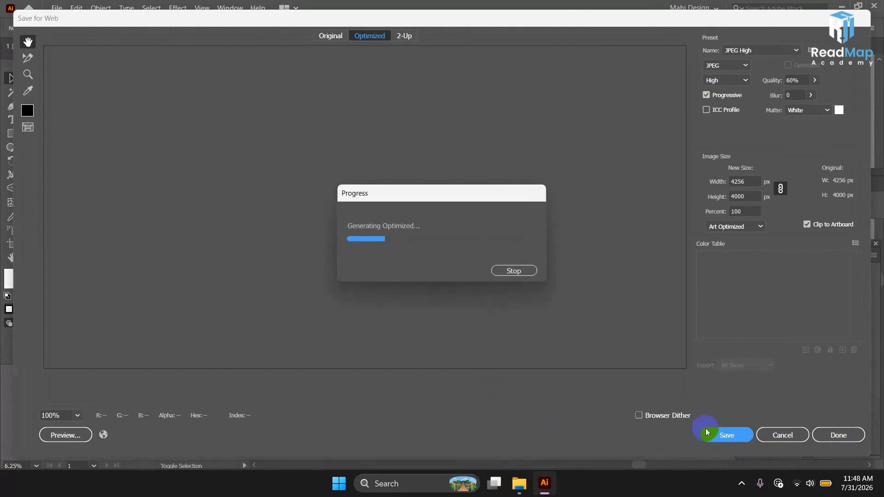
pyautogui.click(714, 437)
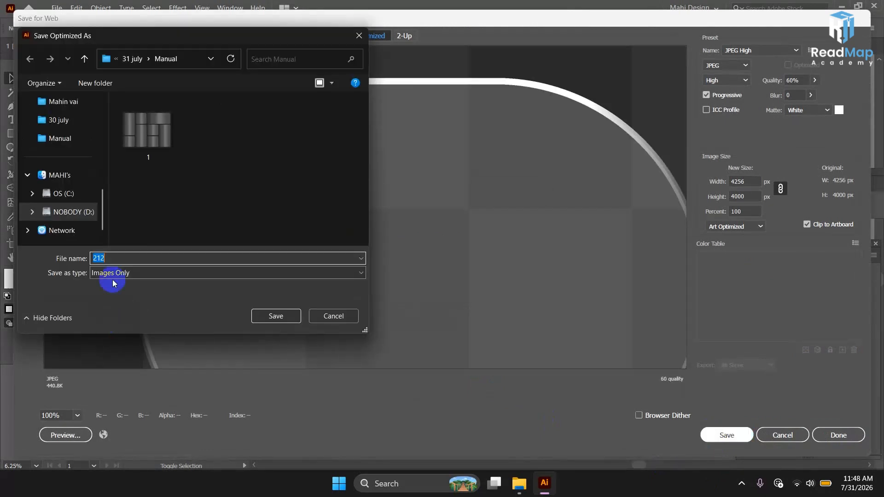
pyautogui.click(269, 317)
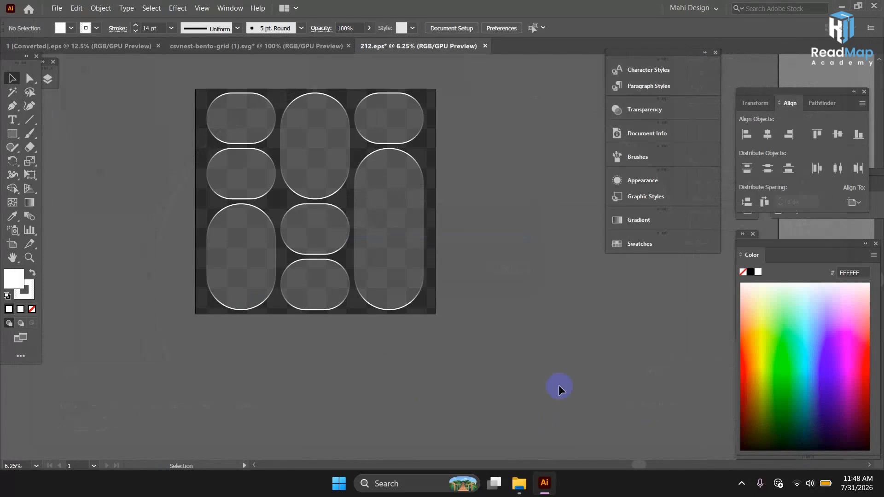
# - Close the open Illustrator documents along with the program, and close the Downloads folder window
pyautogui.hotkey('ctrl', 'w')
pyautogui.click(504, 255)
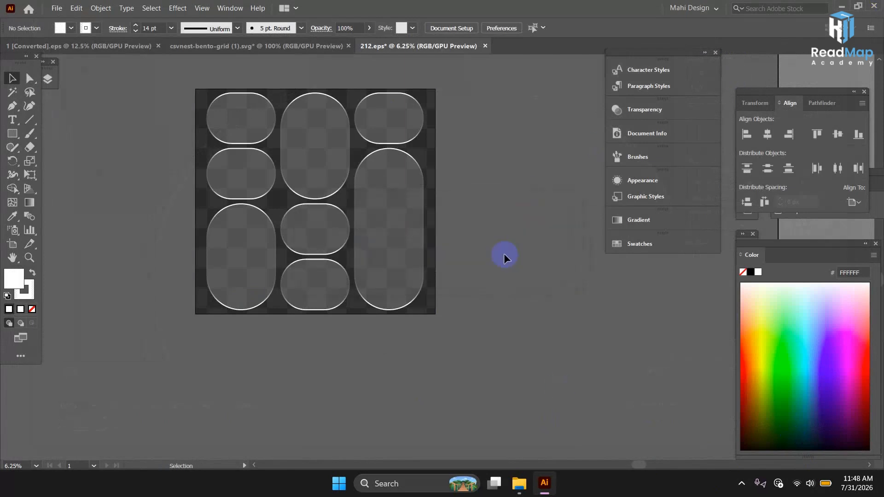
pyautogui.click(506, 256)
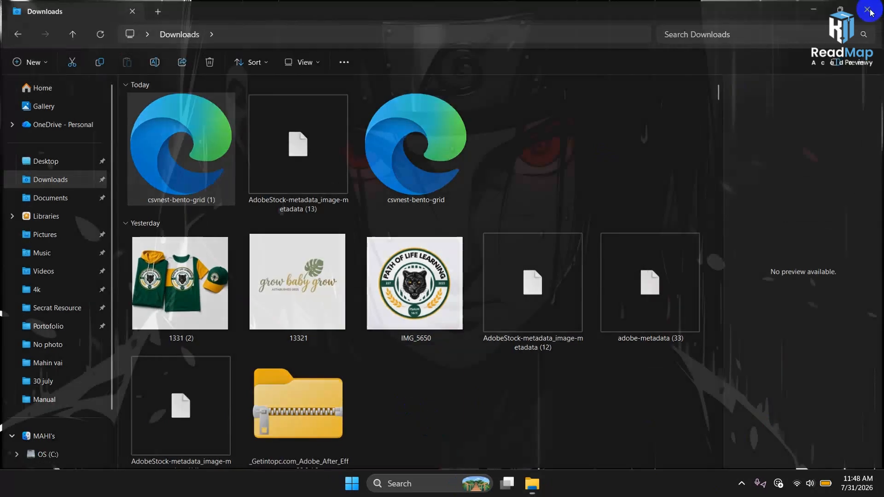
pyautogui.click(869, 10)
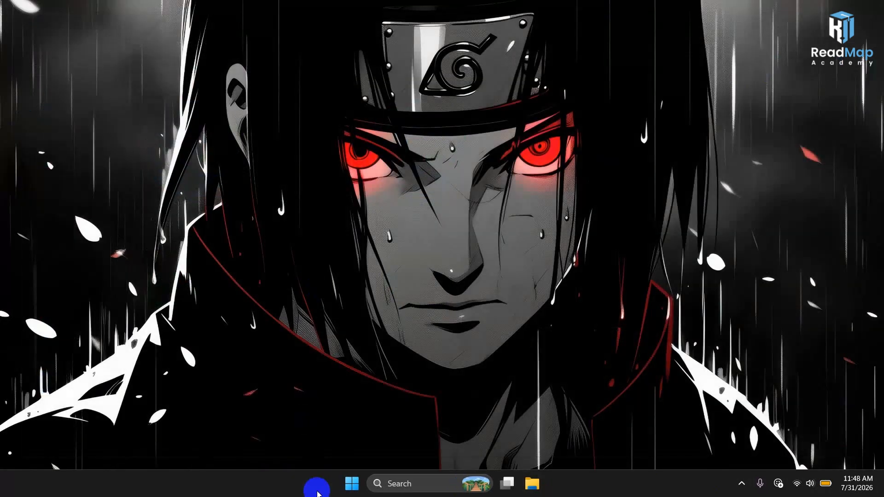
pyautogui.click(377, 482)
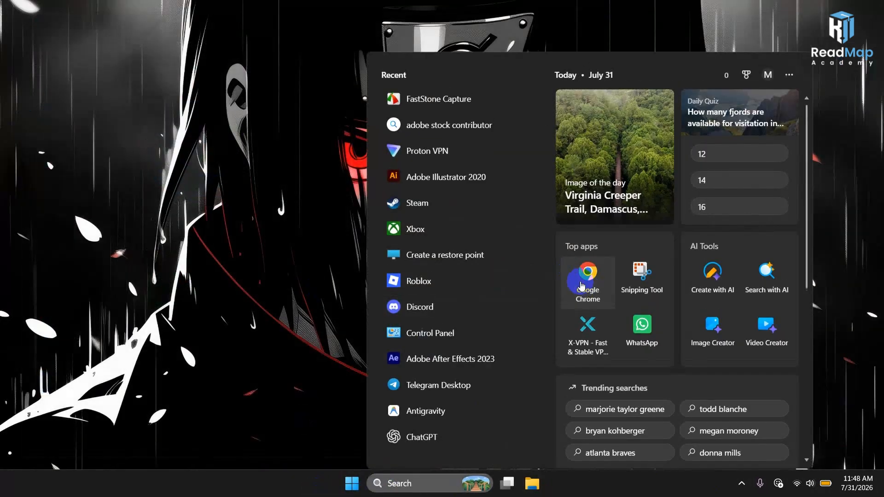
pyautogui.click(588, 267)
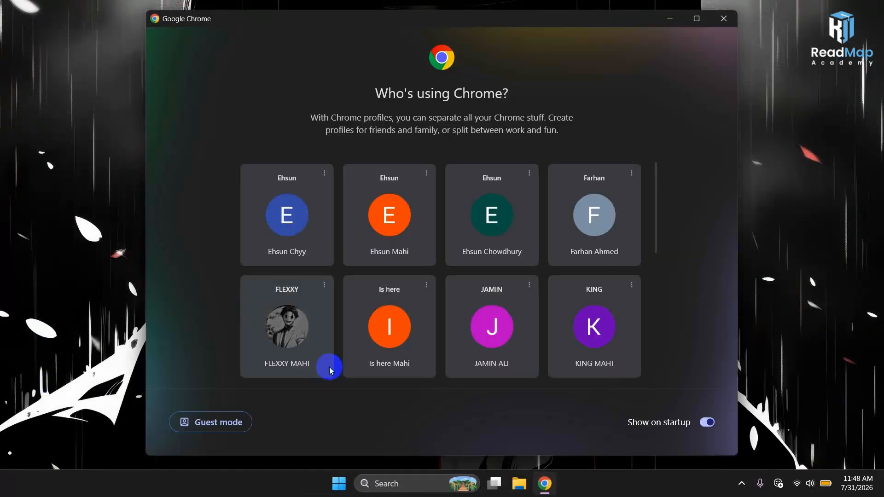
pyautogui.scroll(-3, 330, 371)
pyautogui.click(240, 331)
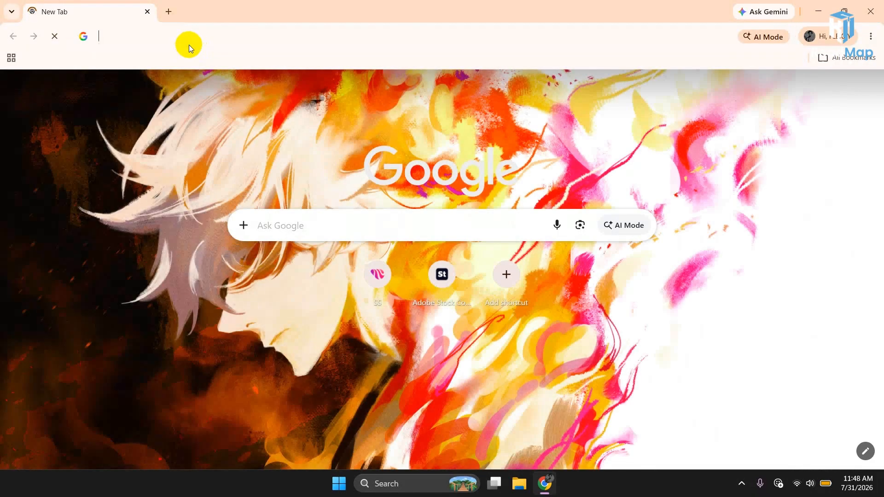
pyautogui.click(189, 45)
pyautogui.write('me')
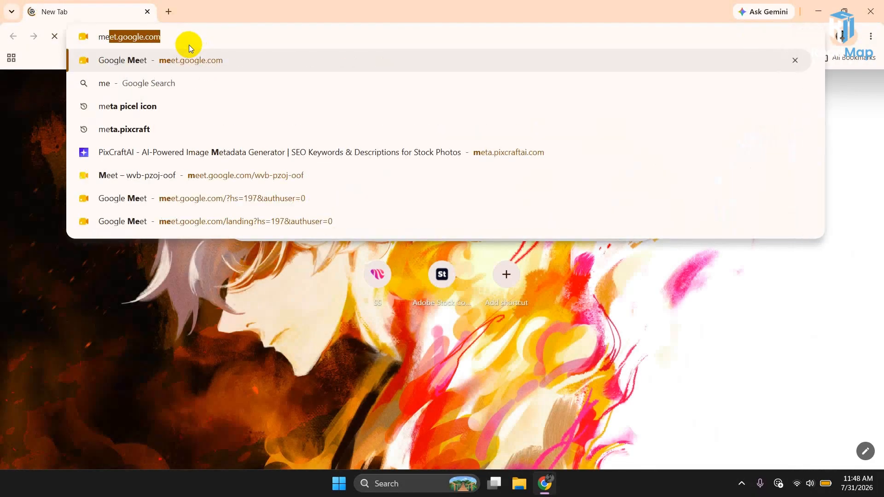
pyautogui.write('ta.')
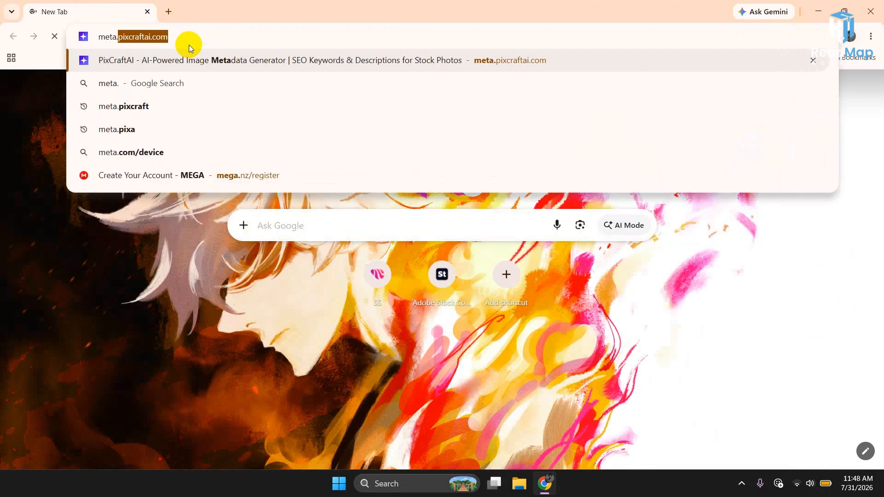
pyautogui.write('pic')
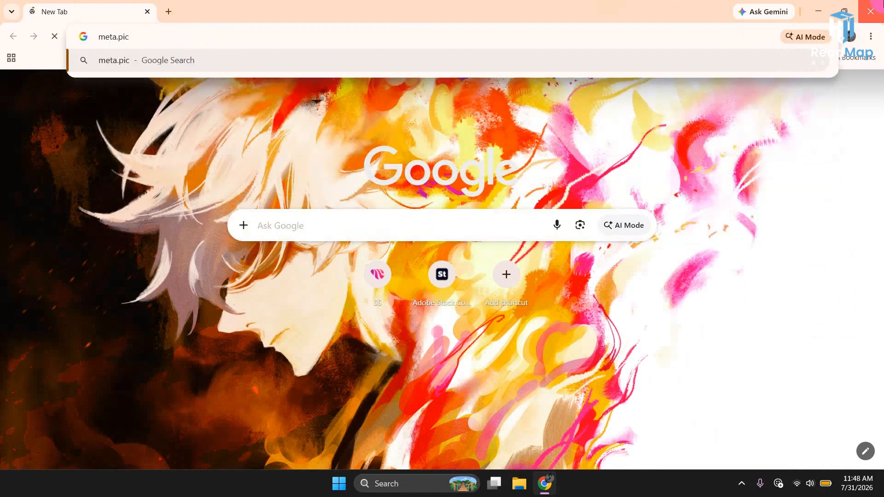
pyautogui.click(871, 11)
# - Switch to Google Chrome under the orange-icon profile and open the PixCraftAI metadata generator at meta.pixcraftai.com
pyautogui.click(414, 477)
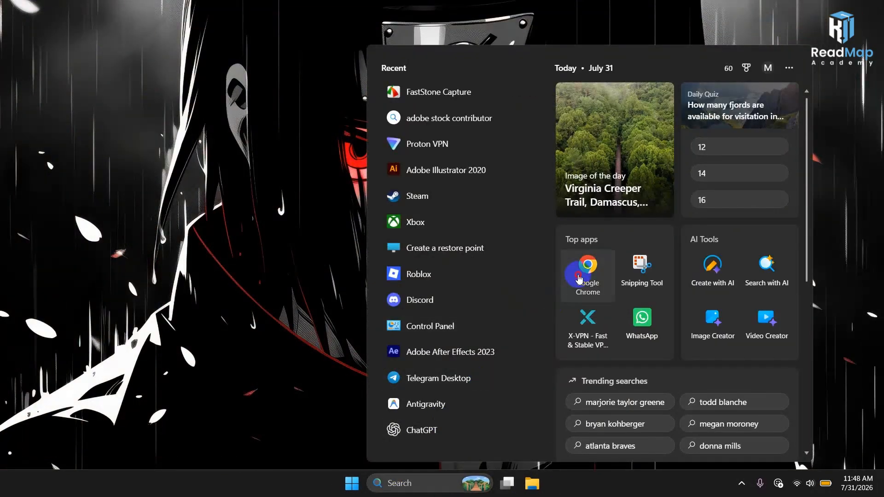
pyautogui.click(583, 263)
pyautogui.scroll(-7, 374, 294)
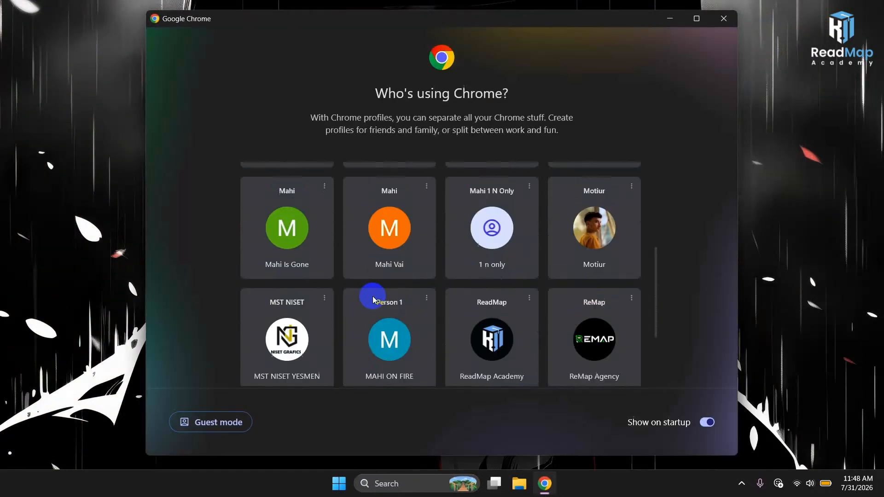
pyautogui.click(389, 258)
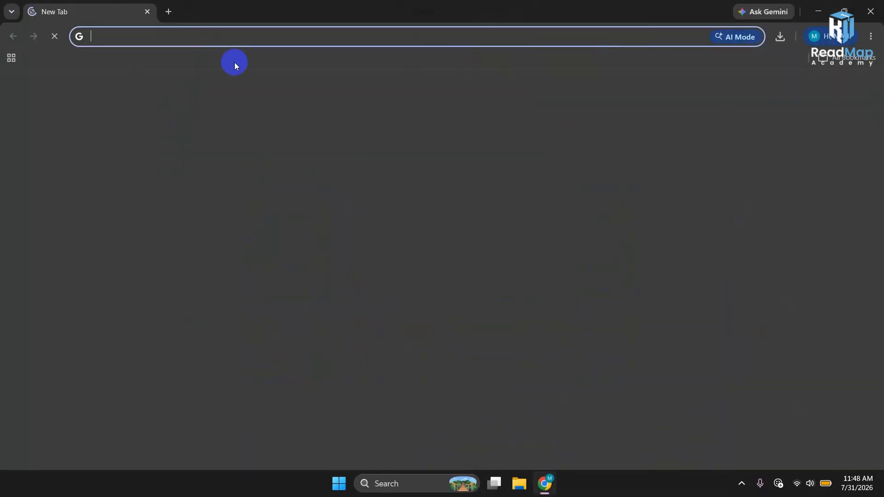
pyautogui.click(231, 34)
pyautogui.write('meta.')
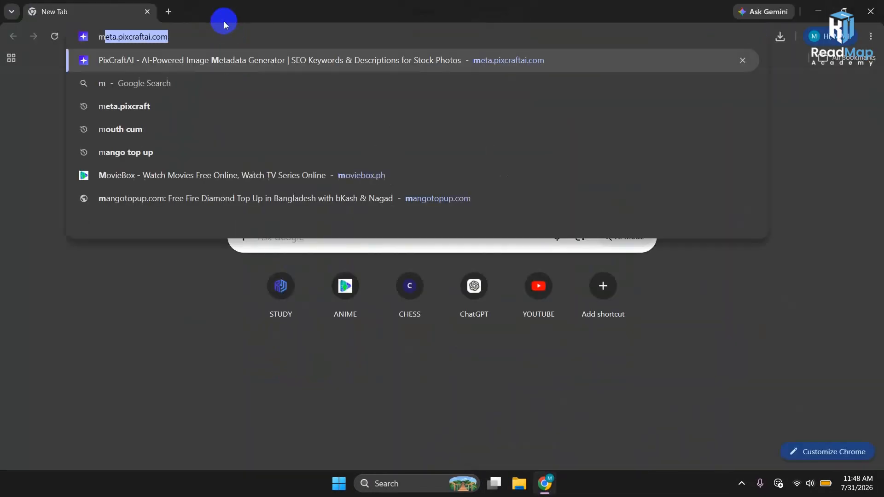
pyautogui.write('pix')
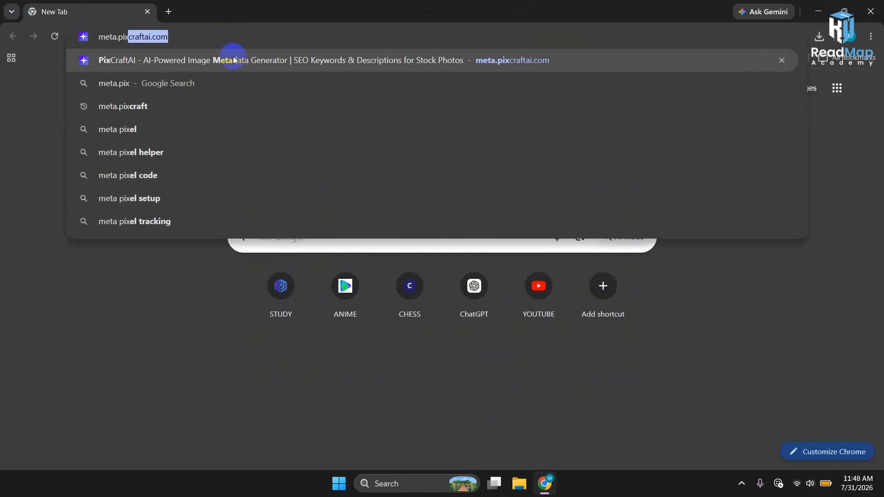
pyautogui.click(278, 65)
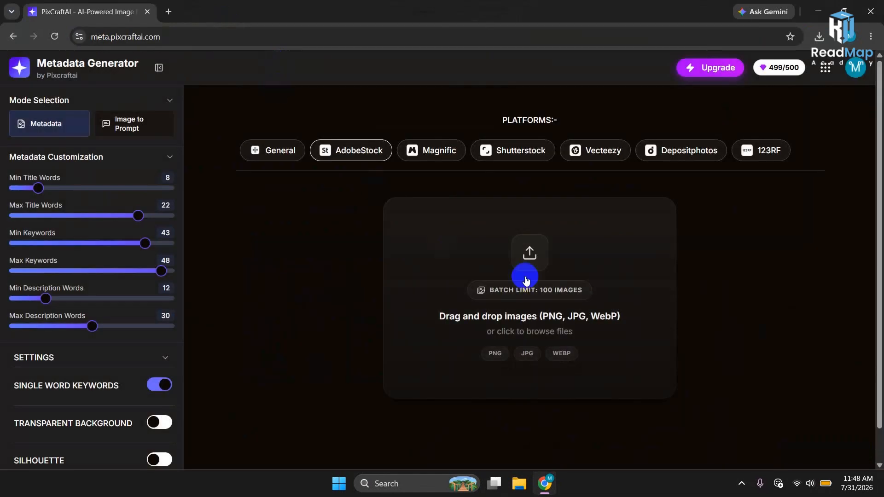
# - Add the exported 212 JPEG from the Manual folder in File Explorer to the PixCraftAI image upload area
pyautogui.click(516, 489)
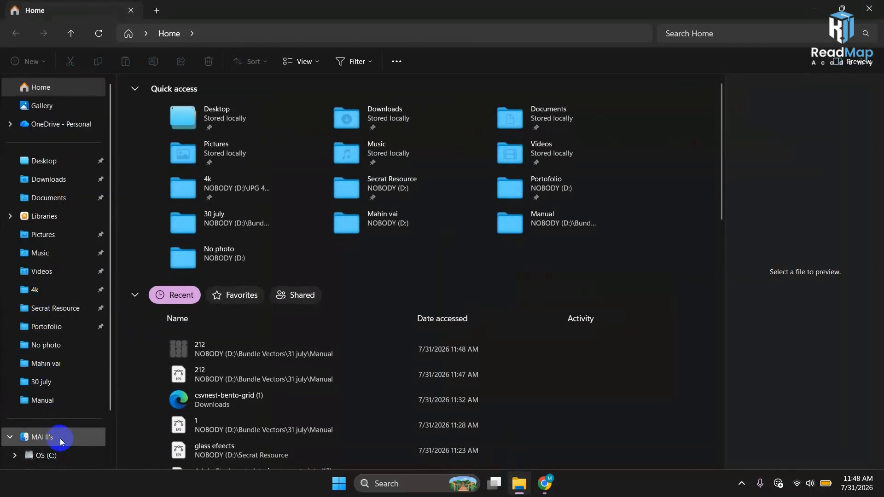
pyautogui.scroll(-1, 60, 439)
pyautogui.click(54, 345)
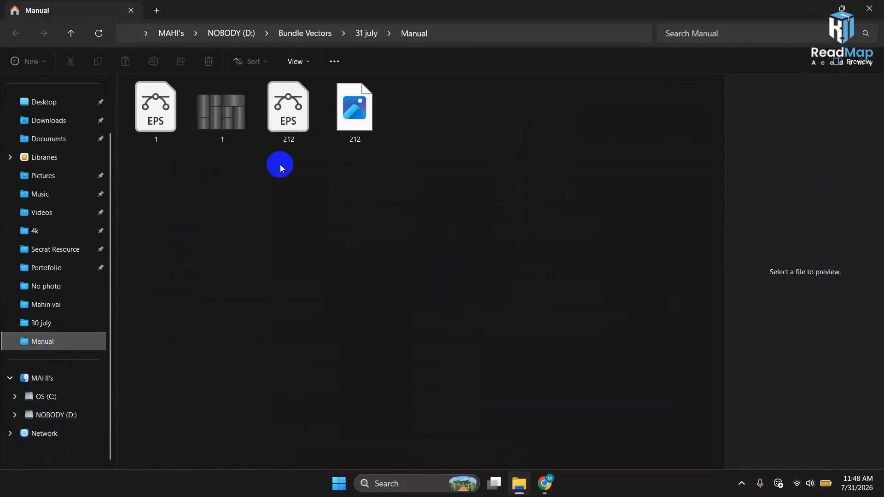
pyautogui.moveTo(328, 126); pyautogui.dragTo(627, 362)
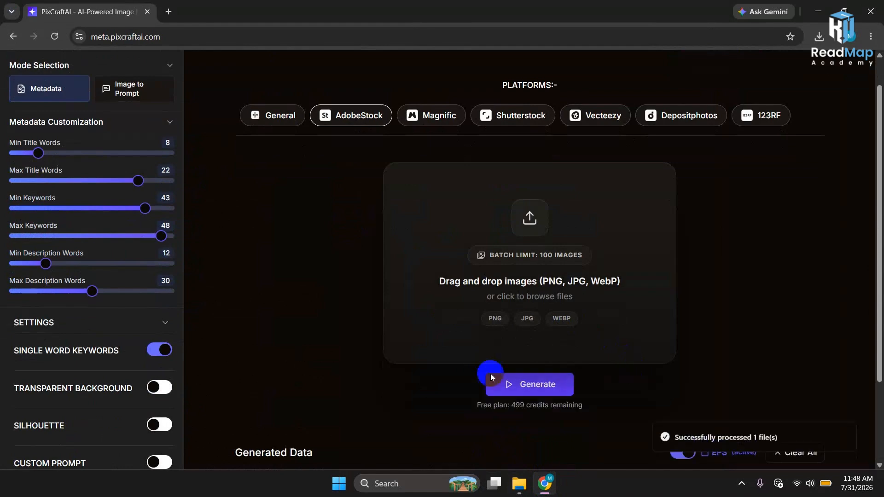
# - Set Max Title Words to 20 and generate the AdobeStock metadata for 212.jpg
pyautogui.scroll(-2, 484, 368)
pyautogui.scroll(1, 510, 356)
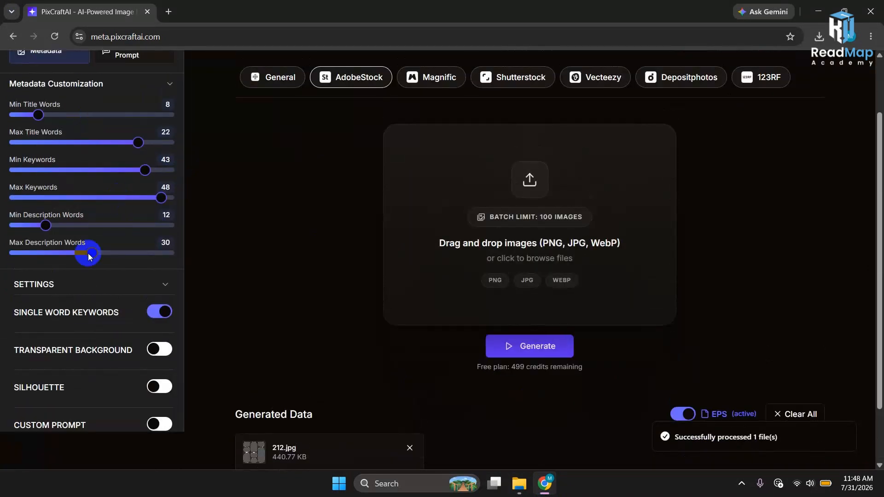
pyautogui.moveTo(138, 142); pyautogui.dragTo(117, 144)
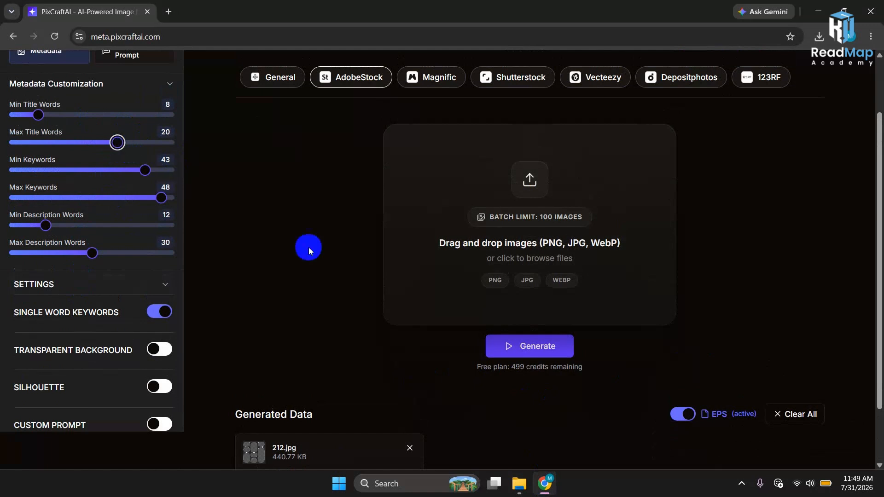
pyautogui.scroll(2, 328, 258)
pyautogui.scroll(-1, 339, 279)
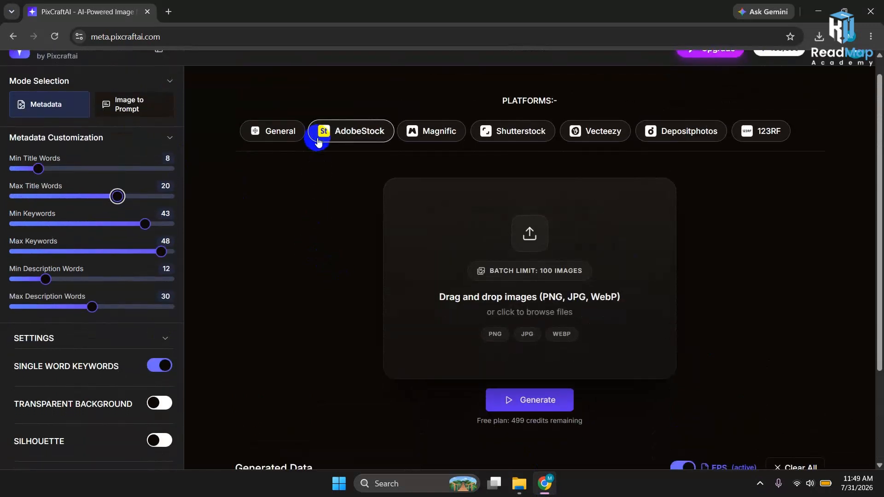
pyautogui.click(531, 410)
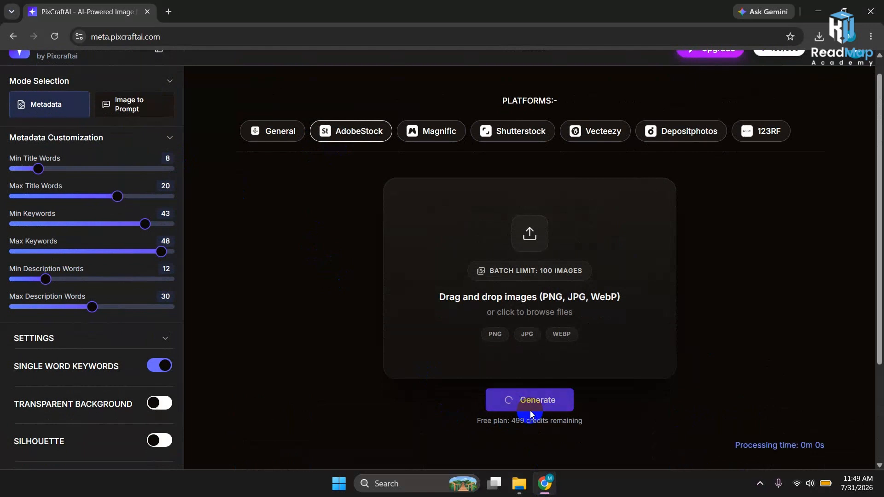
# - Open the ReadMap Academy website at readmapacademy.com in a new browser tab
pyautogui.click(169, 12)
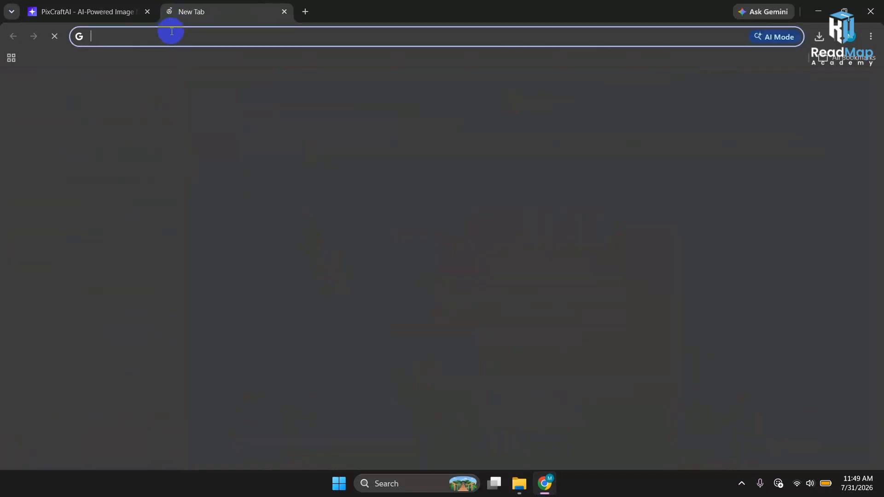
pyautogui.click(174, 36)
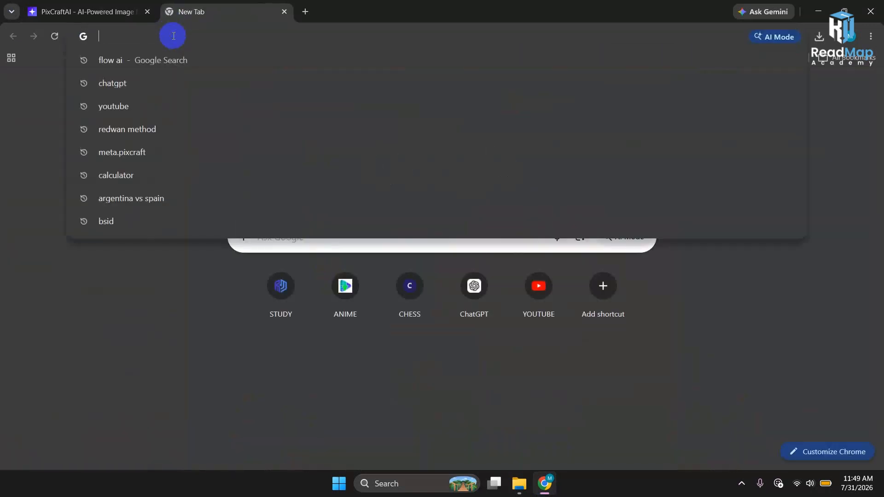
pyautogui.write('red')
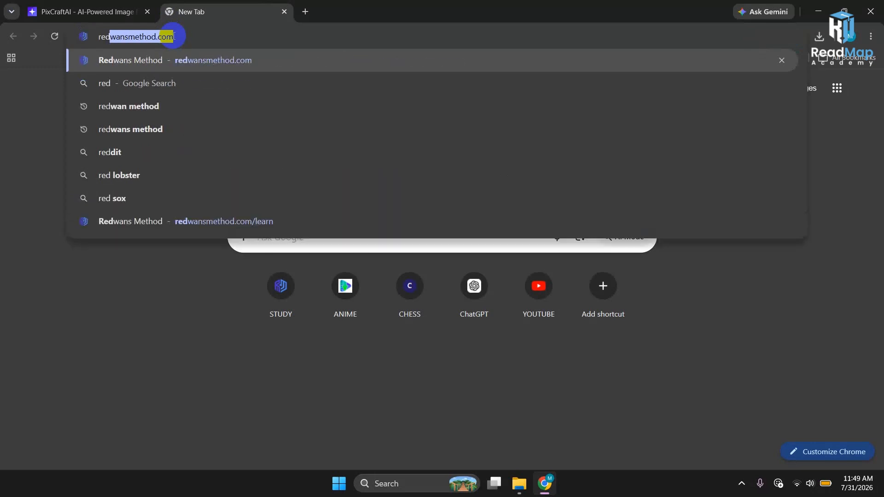
pyautogui.press('Delete')
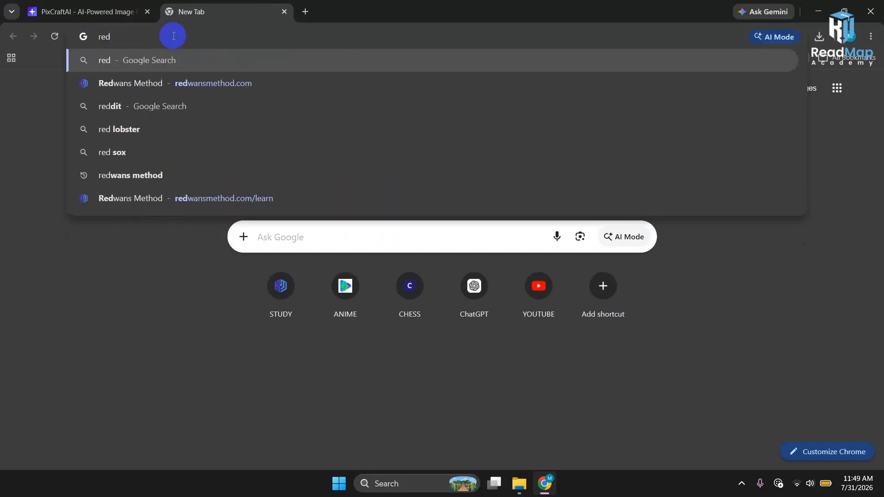
pyautogui.press('BackSpace')
pyautogui.write('admapacademy.com')
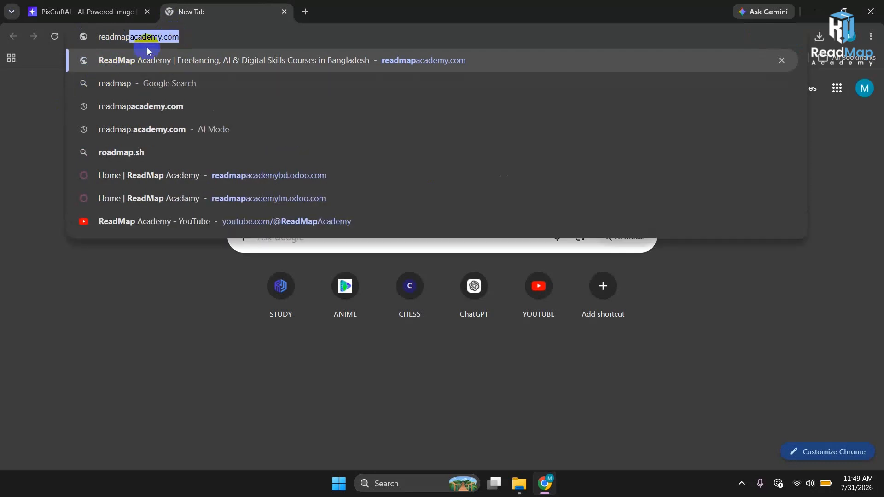
pyautogui.click(201, 60)
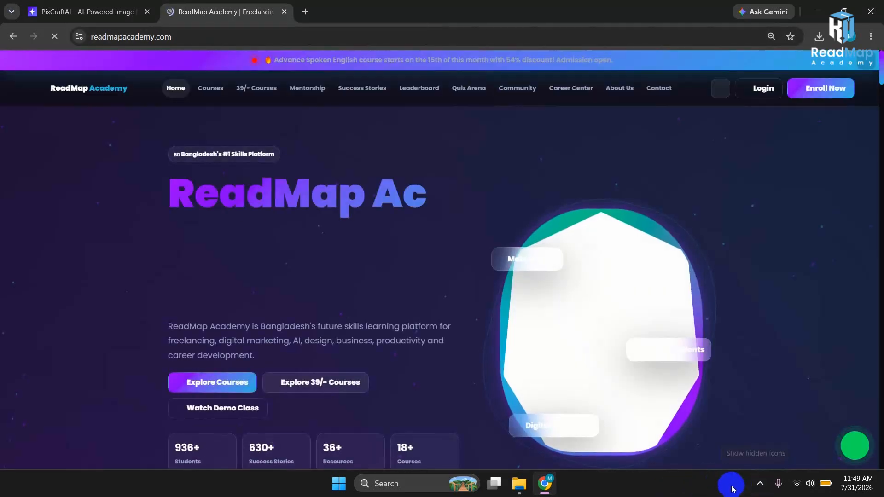
# - Examine the starter courses in the 39/- Courses section, and open and close the site's WhatsApp contact link
pyautogui.click(255, 88)
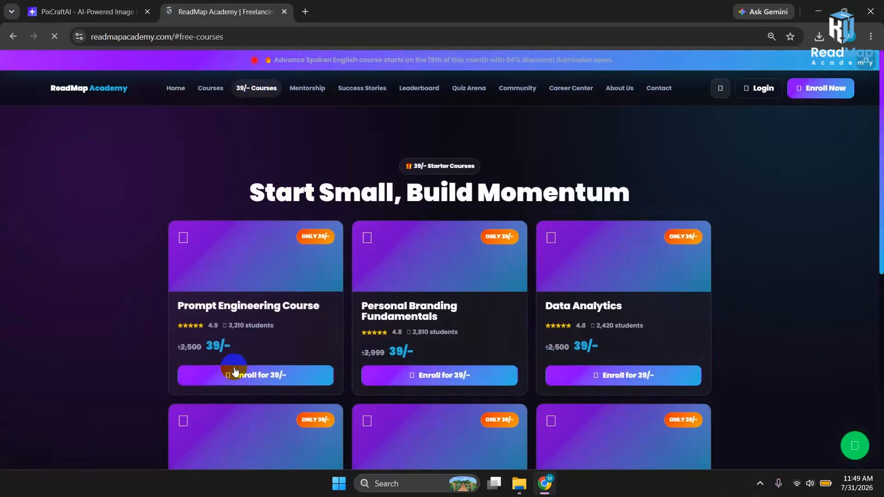
pyautogui.click(205, 376)
pyautogui.scroll(-1, 206, 378)
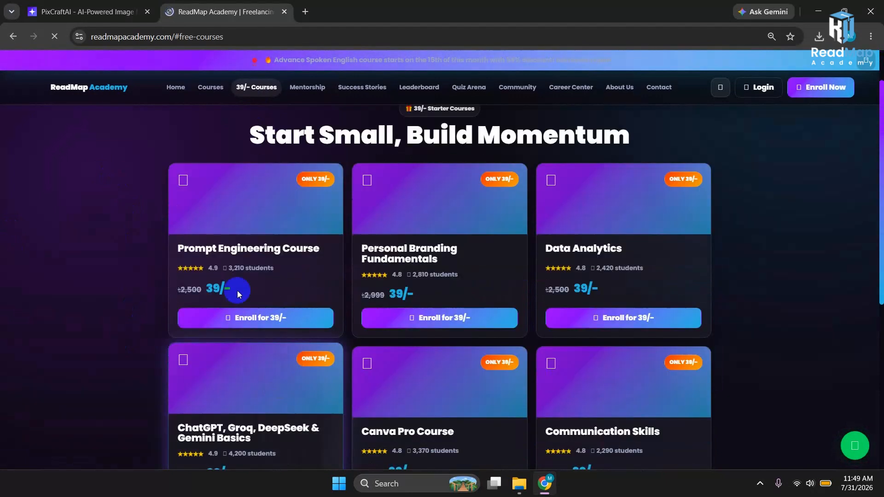
pyautogui.scroll(-2, 375, 306)
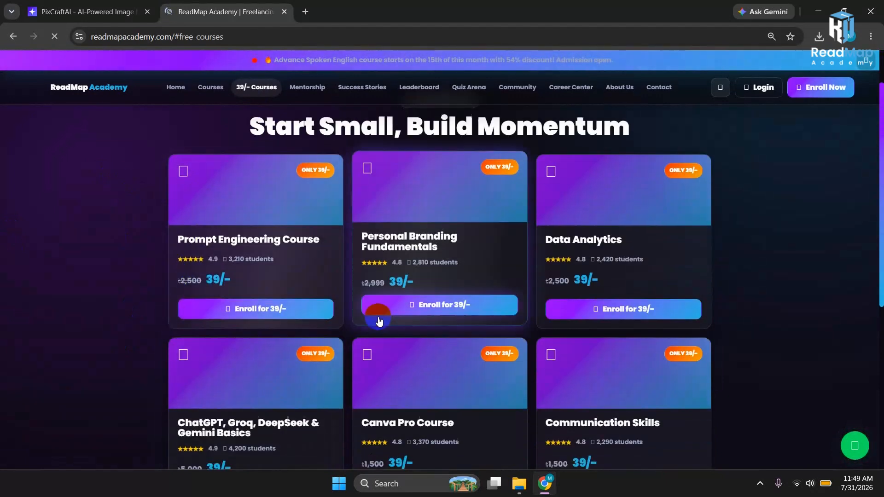
pyautogui.scroll(1, 237, 231)
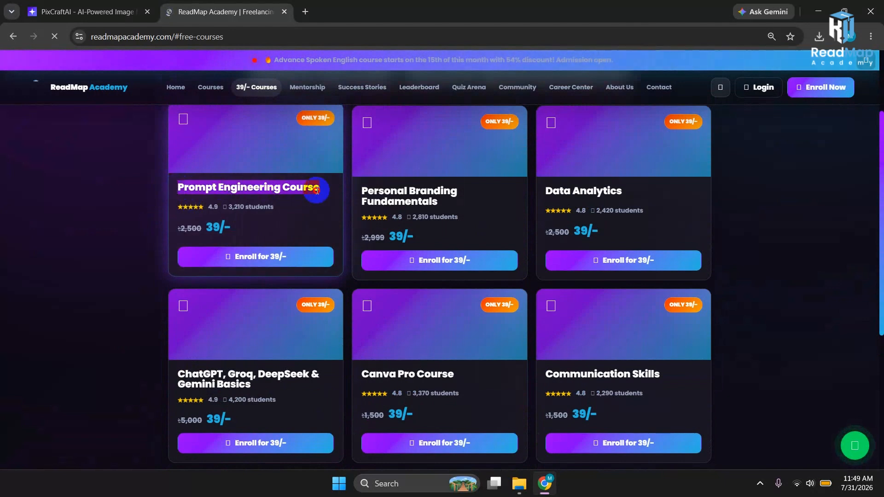
pyautogui.moveTo(361, 373); pyautogui.dragTo(678, 383)
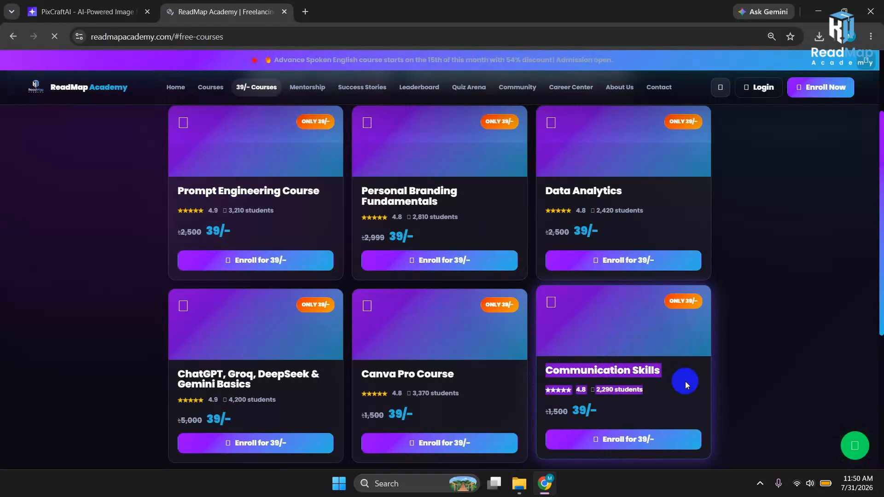
pyautogui.click(762, 352)
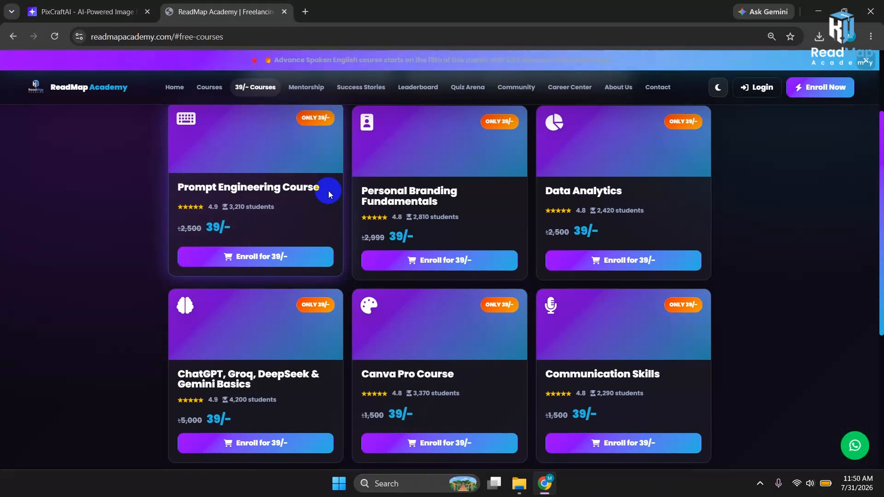
pyautogui.moveTo(540, 374)
pyautogui.mouseDown()
pyautogui.moveTo(681, 381)
pyautogui.moveTo(633, 372)
pyautogui.moveTo(558, 391)
pyautogui.moveTo(554, 370)
pyautogui.mouseUp()
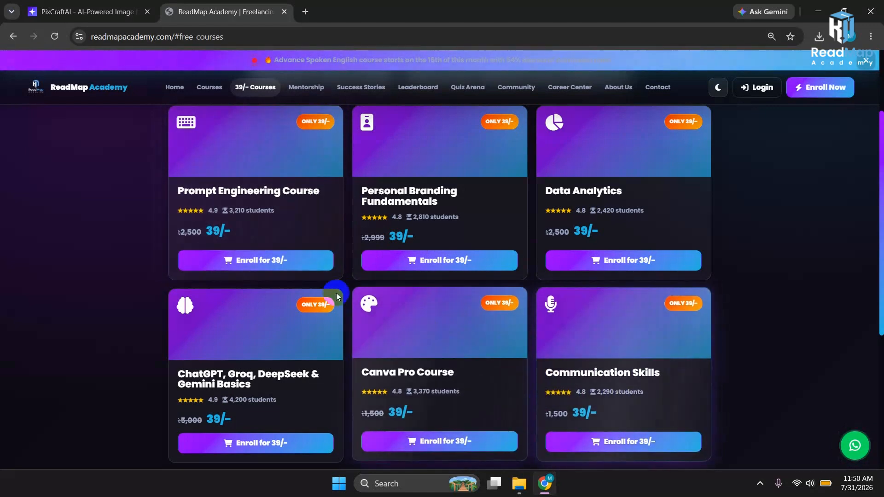
pyautogui.click(856, 447)
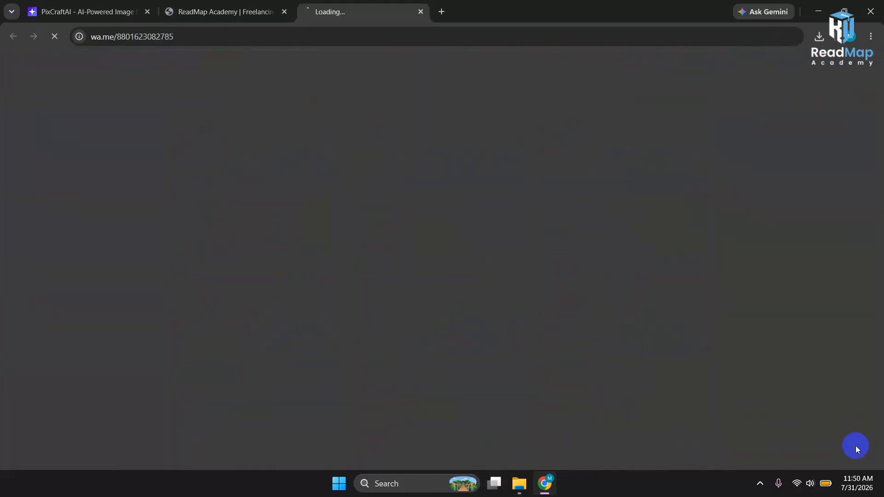
pyautogui.click(421, 13)
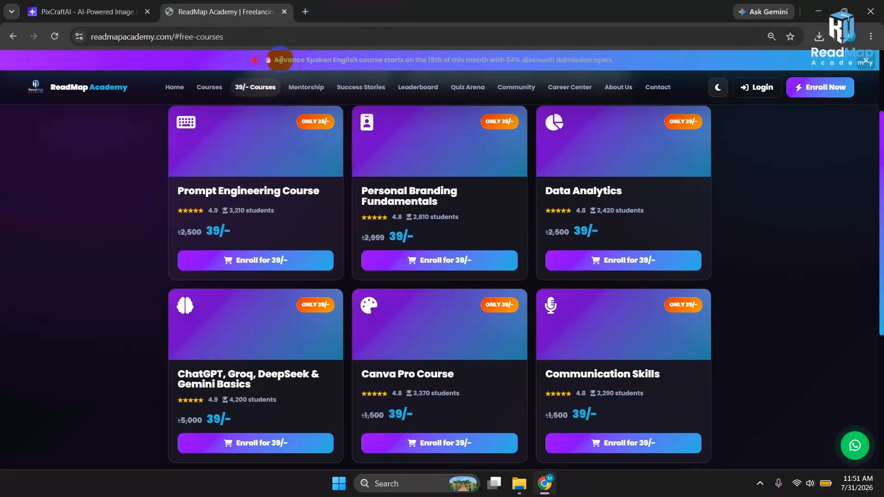
# - Examine the premium paid courses in the Courses section, focusing on the AI Master Course
pyautogui.click(210, 87)
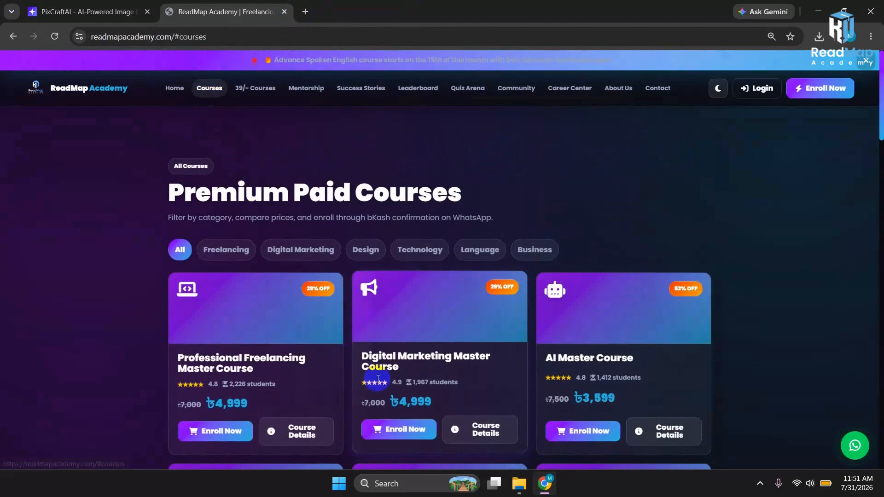
pyautogui.scroll(-3, 382, 384)
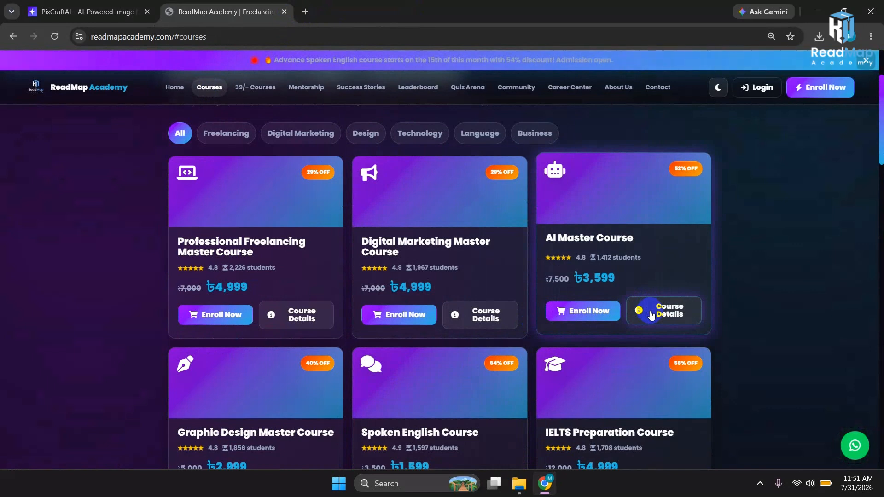
pyautogui.moveTo(544, 238); pyautogui.dragTo(641, 245)
pyautogui.click(748, 229)
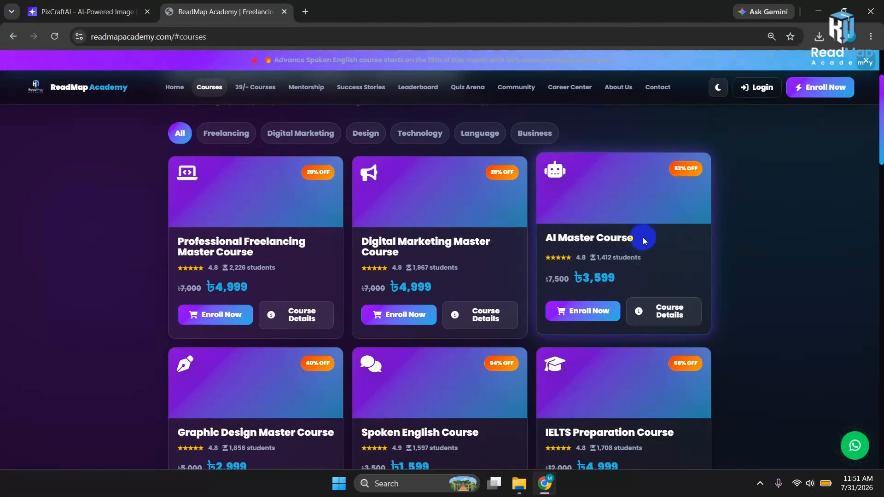
pyautogui.click(542, 248)
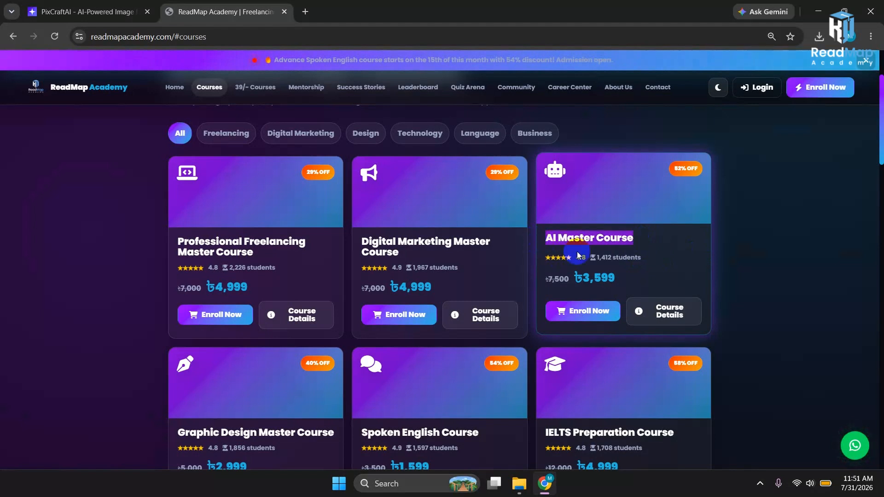
pyautogui.click(642, 244)
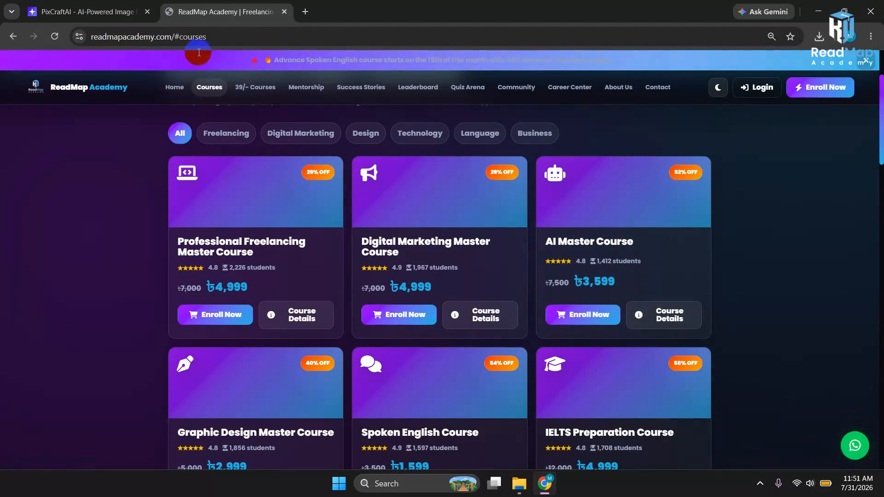
# - Return to the PixCraftAI page and download all generated metadata as a CSV for EPS files
pyautogui.click(104, 4)
pyautogui.scroll(3, 626, 203)
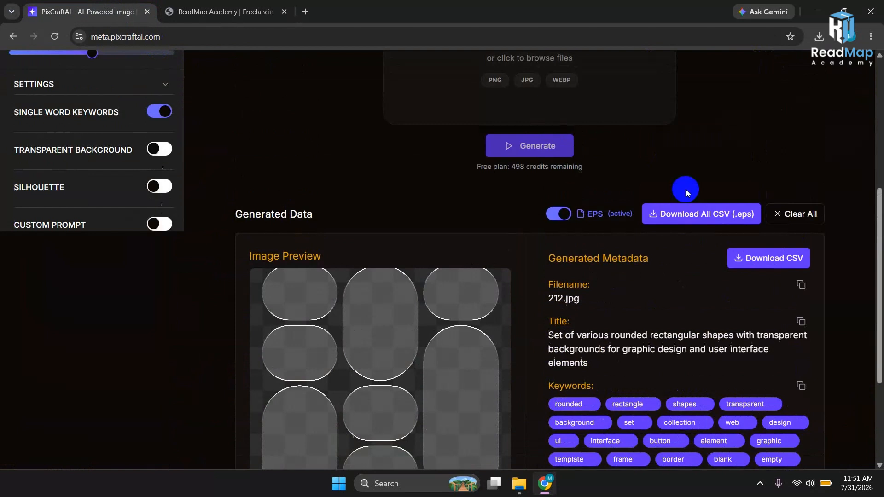
pyautogui.click(693, 214)
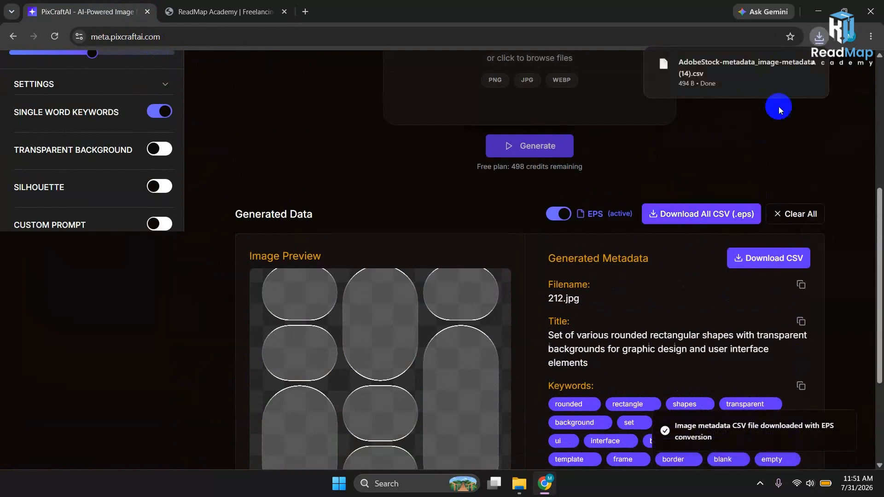
pyautogui.click(811, 44)
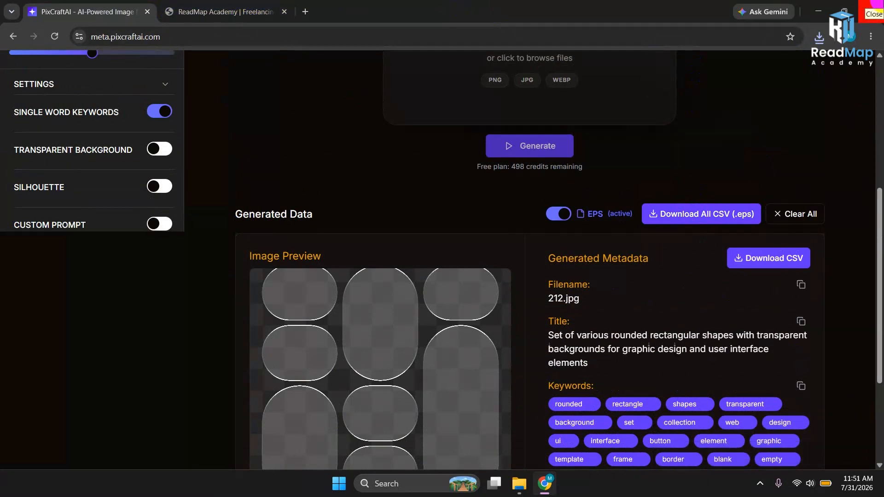
# - Close the browser and File Explorer windows and return to the desktop
pyautogui.click(872, 10)
pyautogui.click(873, 7)
pyautogui.rightClick(525, 111)
pyautogui.click(525, 151)
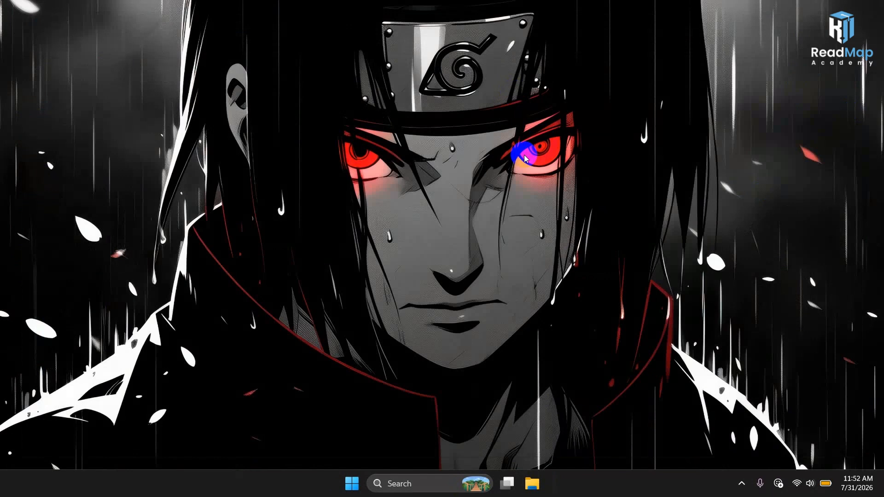